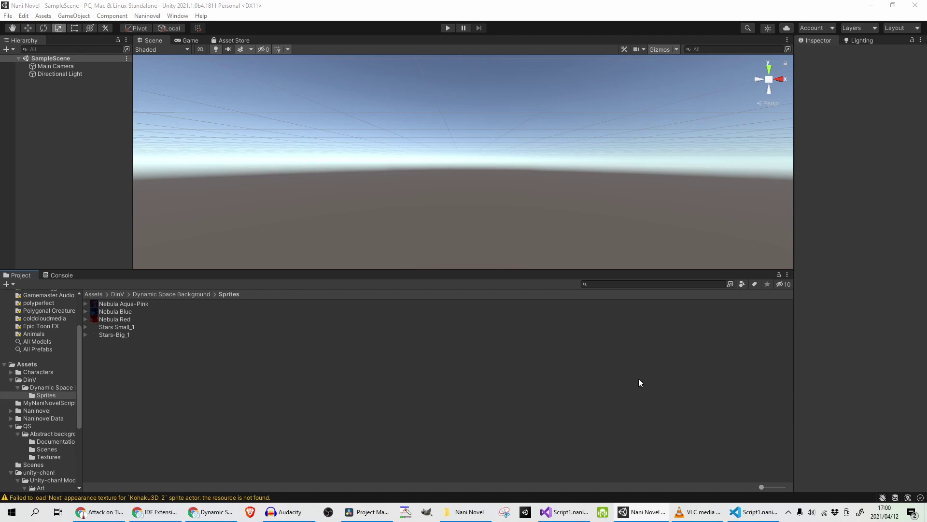
Review the Dynamic Space Background Lite, Unity-Chan! Model and Naninovel Asset Store pages in full screen.
{"action": "left_click", "coordinate": [216, 514]}
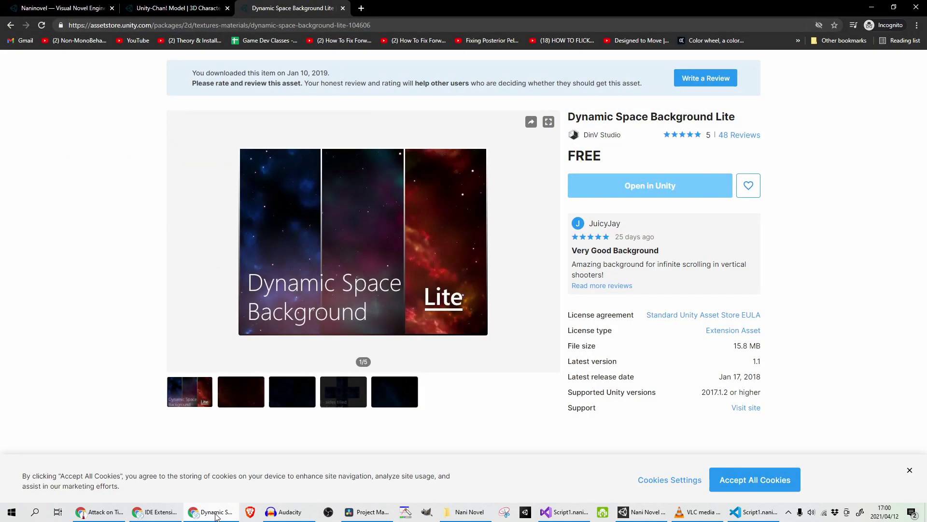
{"action": "key", "text": "F11"}
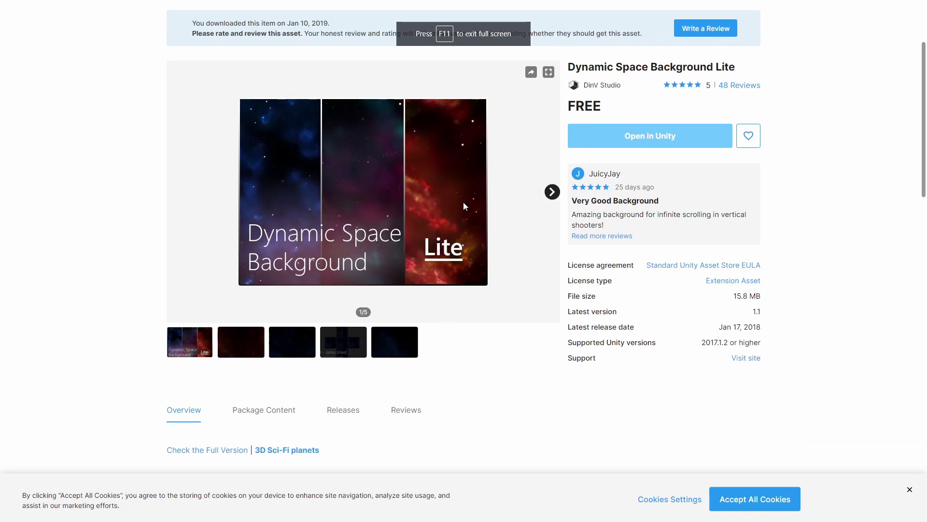
{"action": "left_click_drag", "start_coordinate": [595, 65], "coordinate": [734, 68]}
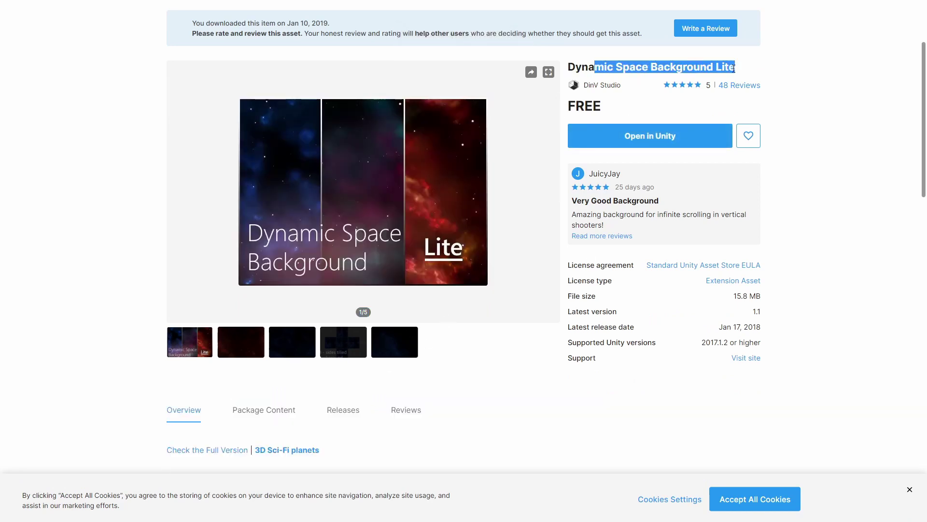
{"action": "key", "text": "alt+Left"}
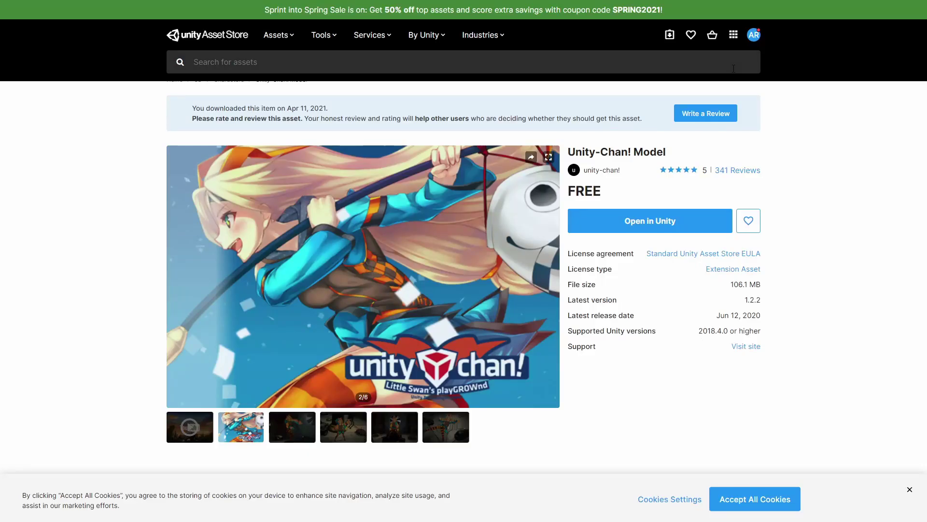
{"action": "left_click_drag", "start_coordinate": [581, 151], "coordinate": [589, 149]}
{"action": "triple_click", "coordinate": [631, 151]}
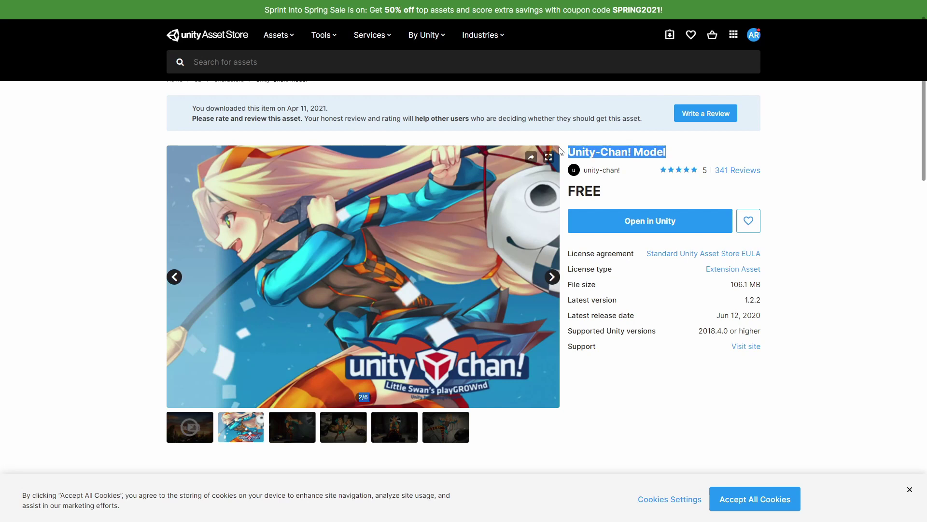
{"action": "left_click", "coordinate": [631, 152]}
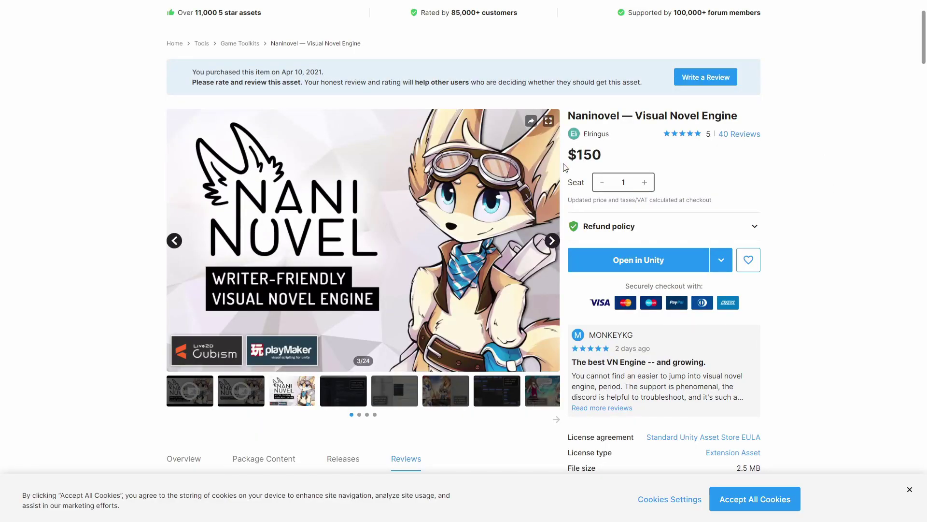
{"action": "mouse_move", "coordinate": [578, 154]}
{"action": "left_mouse_down"}
{"action": "mouse_move", "coordinate": [629, 154]}
{"action": "mouse_move", "coordinate": [532, 151]}
{"action": "mouse_move", "coordinate": [584, 148]}
{"action": "left_mouse_up"}
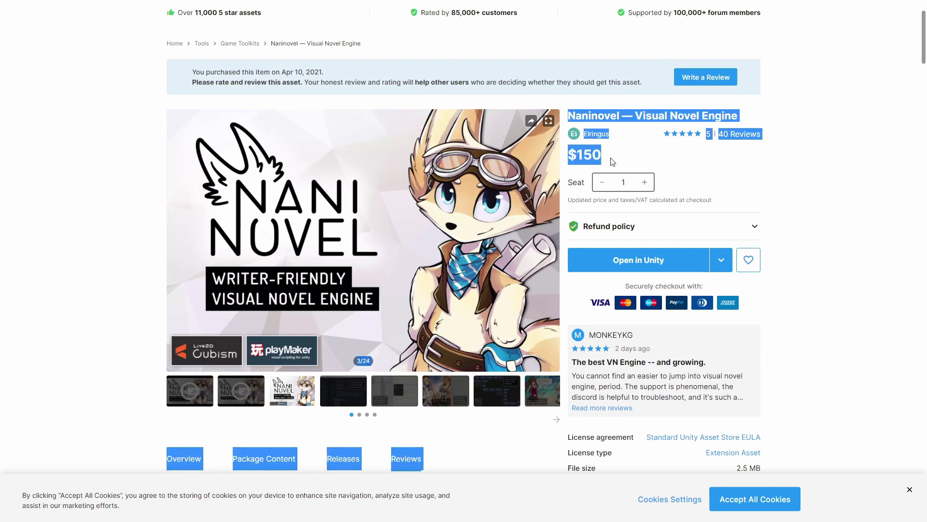
{"action": "left_click", "coordinate": [652, 158]}
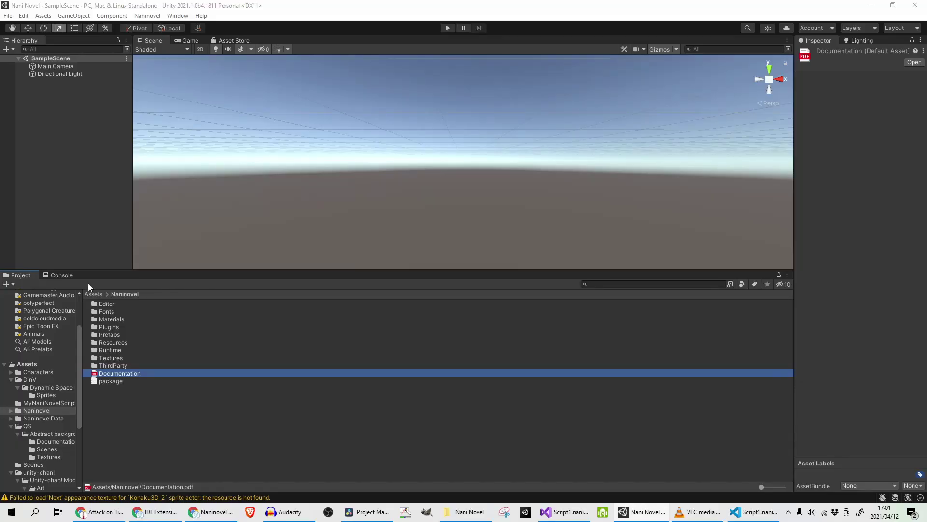
Open the Assets > Naninovel folder in Unity's Project window and select Documentation.
{"action": "left_click", "coordinate": [102, 293]}
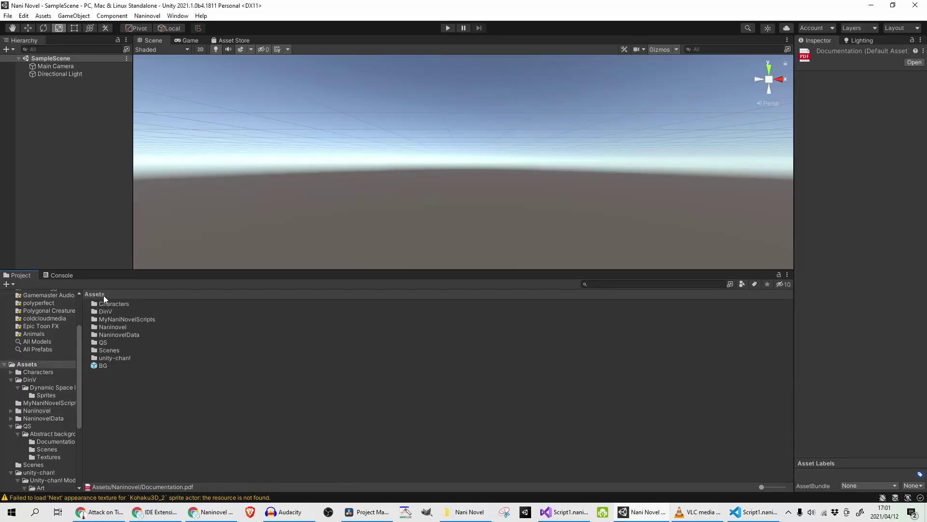
{"action": "double_click", "coordinate": [122, 328]}
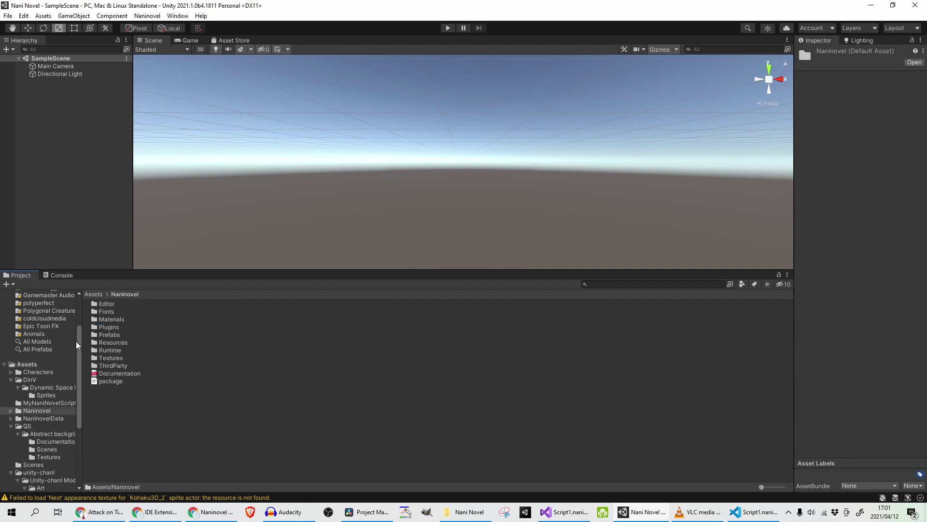
{"action": "left_click", "coordinate": [122, 375]}
{"action": "left_click", "coordinate": [121, 375]}
{"action": "key", "text": "Escape"}
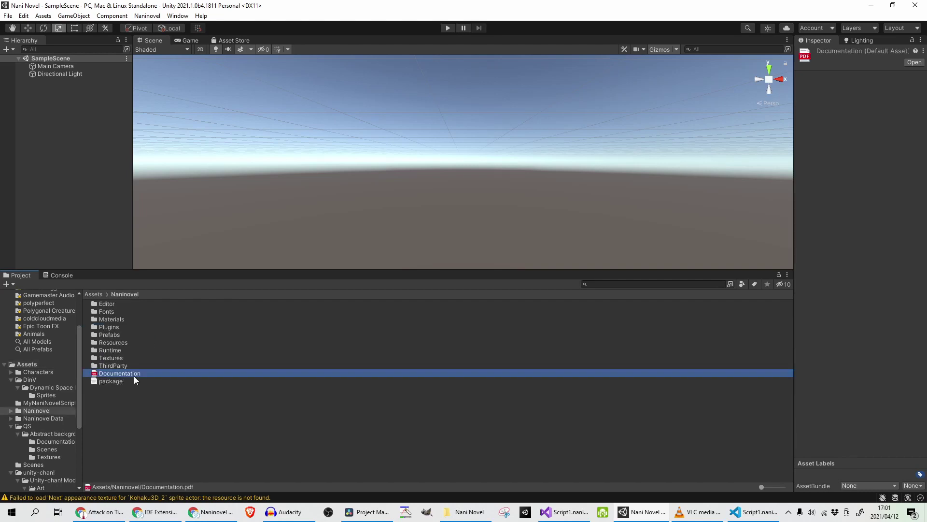
Open Documentation.pdf in Edge, scroll through it, then return to page 1.
{"action": "double_click", "coordinate": [134, 376]}
{"action": "scroll", "coordinate": [646, 193], "scroll_direction": "down", "scroll_amount": 3}
{"action": "scroll", "coordinate": [646, 192], "scroll_direction": "down", "scroll_amount": 20}
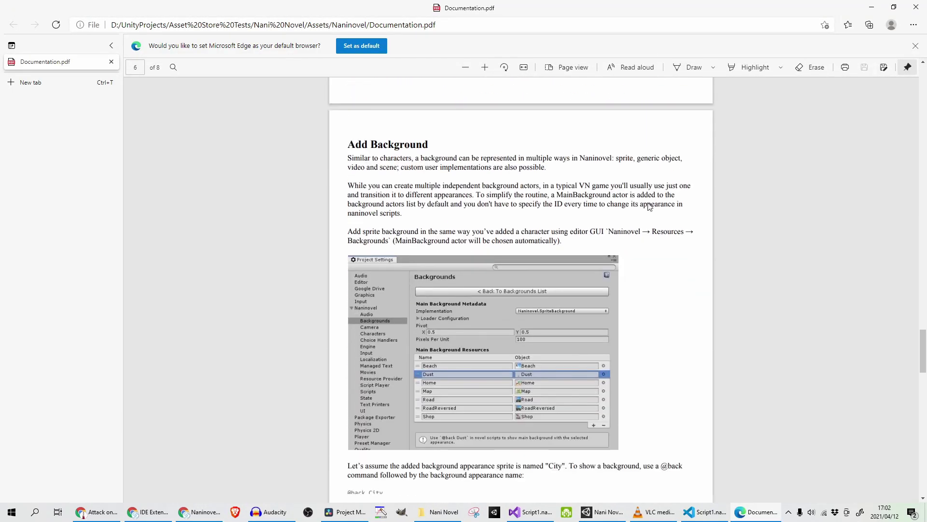
{"action": "scroll", "coordinate": [758, 224], "scroll_direction": "down", "scroll_amount": 15}
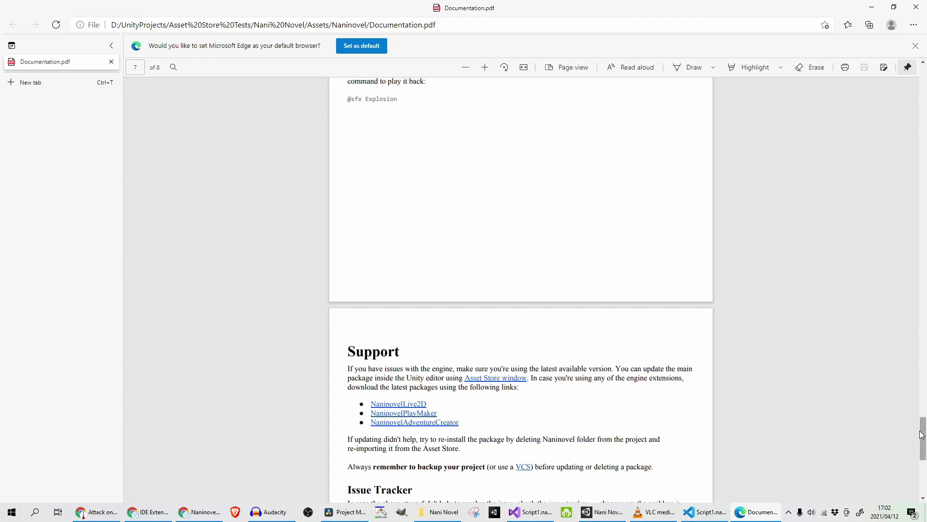
{"action": "left_click_drag", "start_coordinate": [921, 435], "coordinate": [918, 60]}
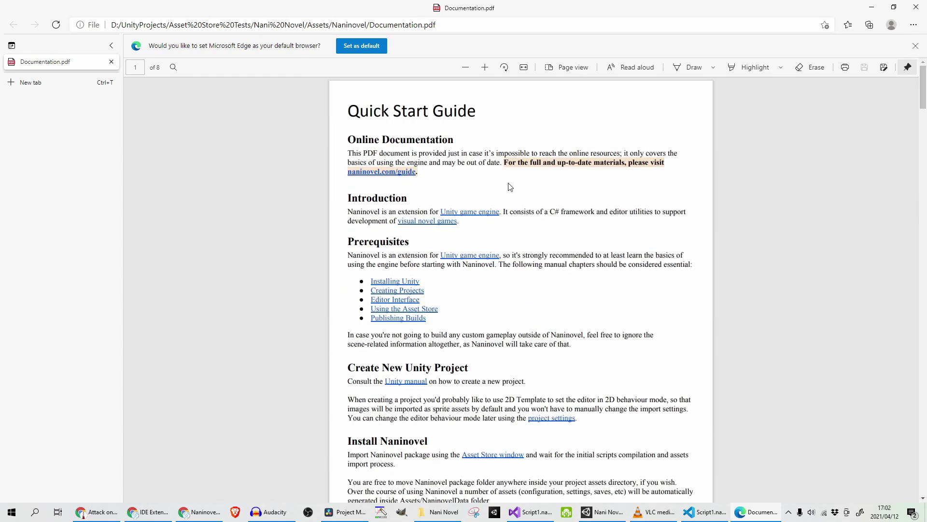
Follow the PDF's link to the online Naninovel guide at naninovel.com/guide.
{"action": "left_click", "coordinate": [379, 174]}
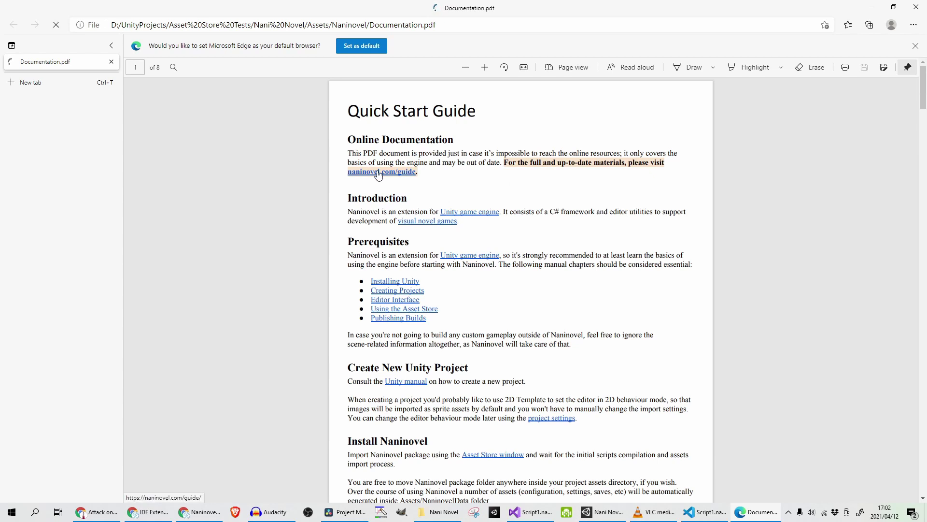
{"action": "scroll", "coordinate": [151, 269], "scroll_direction": "down", "scroll_amount": 2}
{"action": "scroll", "coordinate": [150, 268], "scroll_direction": "up", "scroll_amount": 3}
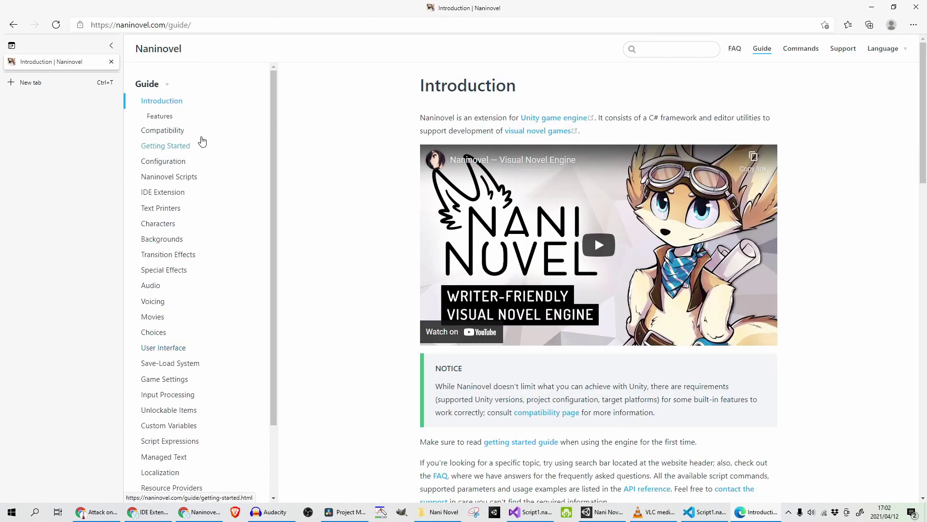
Read Getting Started from Core Concepts through Add Character, then close the browser.
{"action": "left_click", "coordinate": [155, 116]}
{"action": "left_click", "coordinate": [166, 145]}
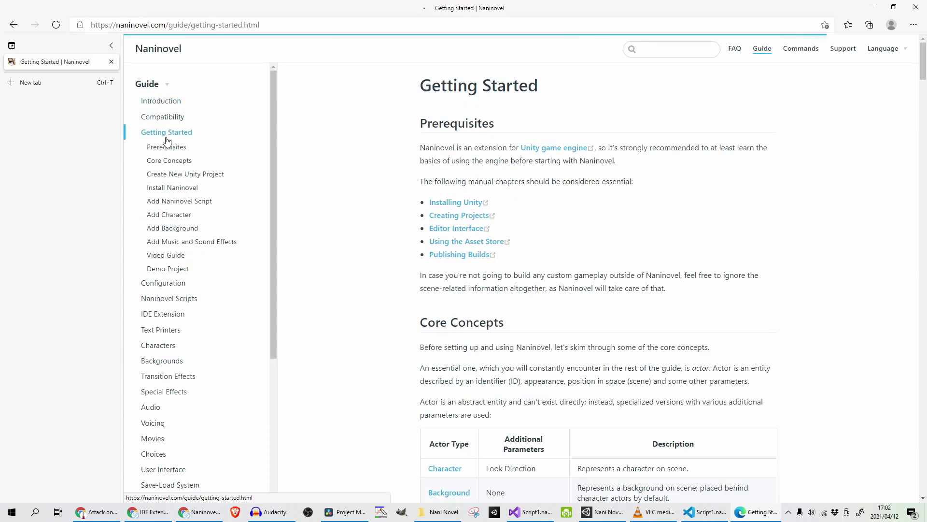
{"action": "left_click", "coordinate": [180, 160]}
{"action": "left_click", "coordinate": [182, 175]}
{"action": "left_click", "coordinate": [186, 188]}
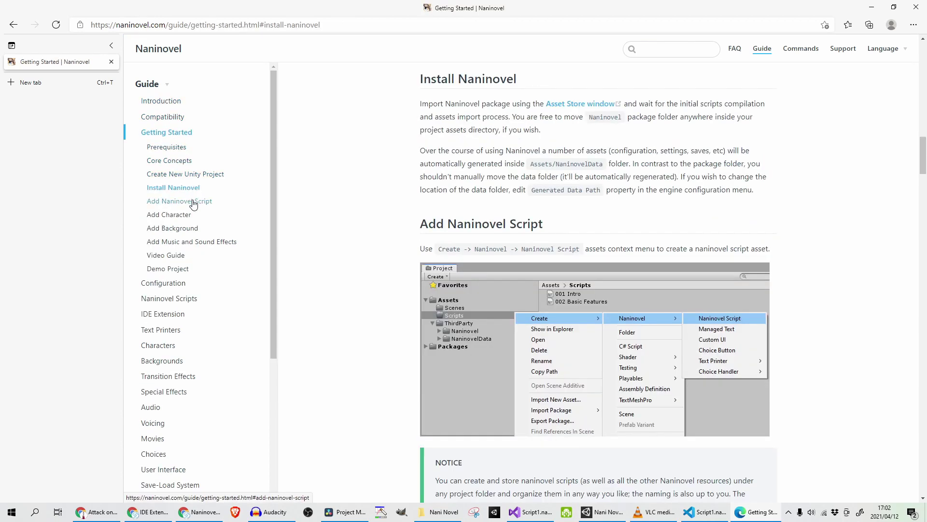
{"action": "left_click", "coordinate": [194, 204]}
{"action": "left_click", "coordinate": [191, 214]}
{"action": "scroll", "coordinate": [222, 223], "scroll_direction": "down", "scroll_amount": 4}
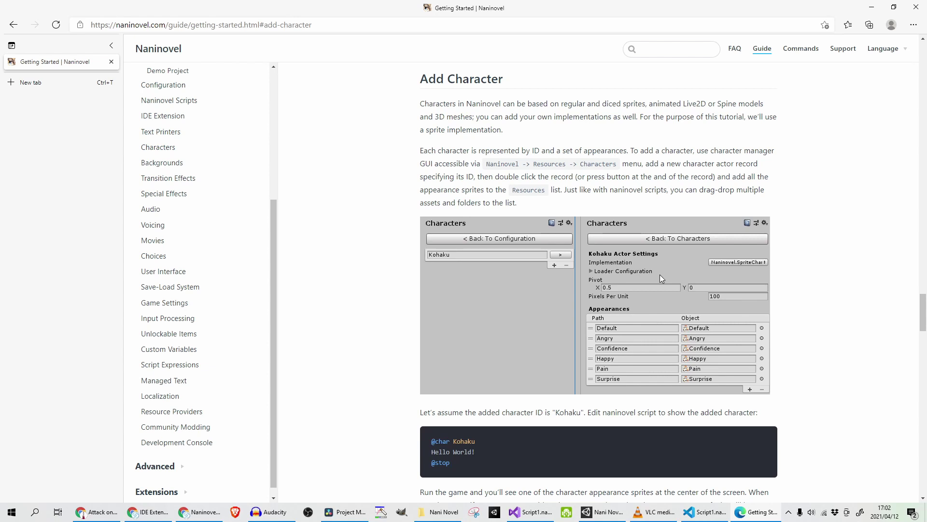
{"action": "left_click", "coordinate": [916, 7]}
{"action": "left_click", "coordinate": [201, 432]}
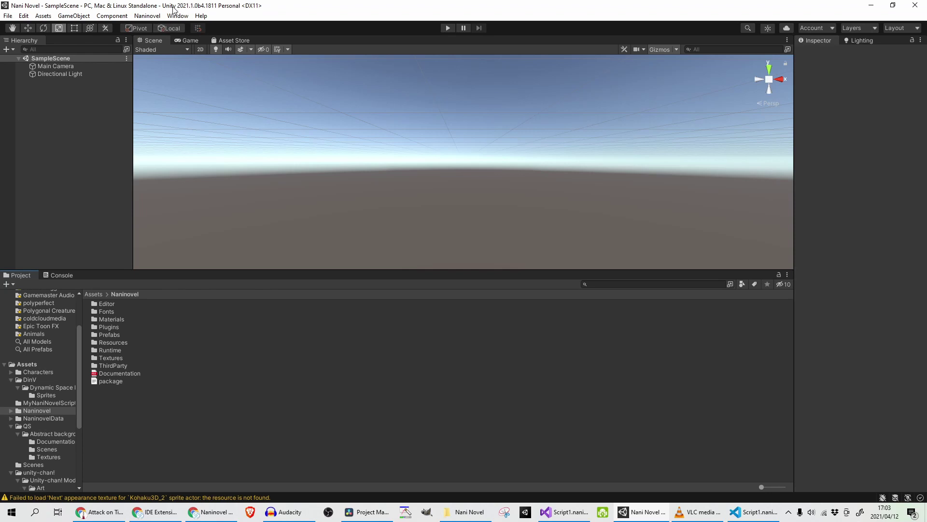
Add a new background actor entry named Background1 in Naninovel's Backgrounds settings.
{"action": "left_click", "coordinate": [147, 17]}
{"action": "mouse_move", "coordinate": [175, 68]}
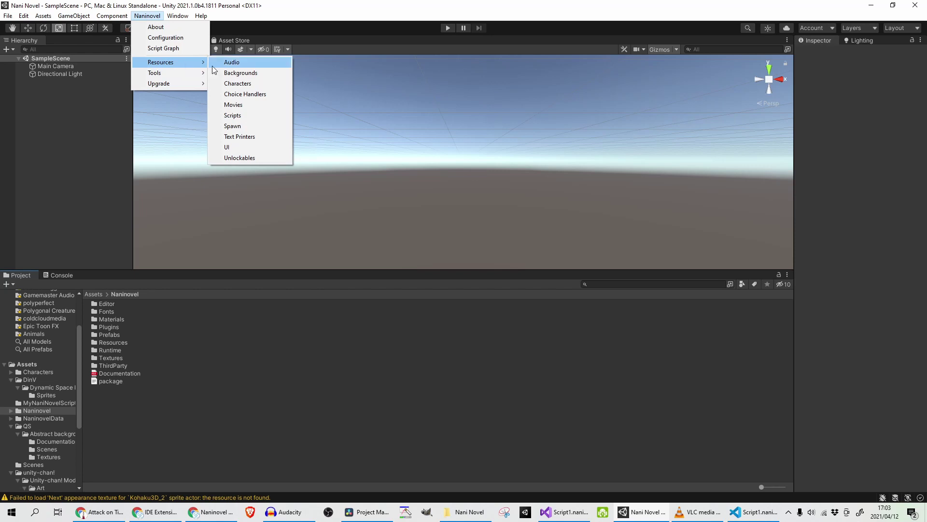
{"action": "left_click", "coordinate": [246, 71]}
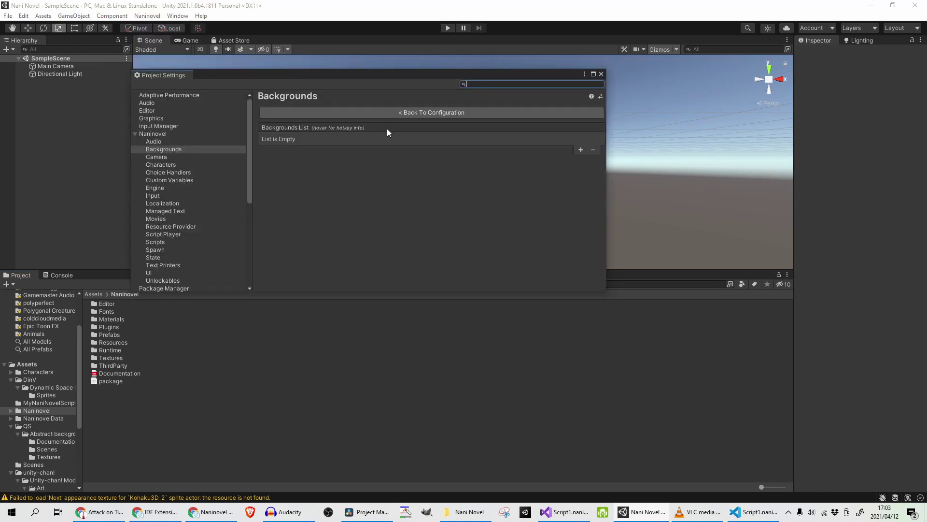
{"action": "left_click", "coordinate": [581, 150]}
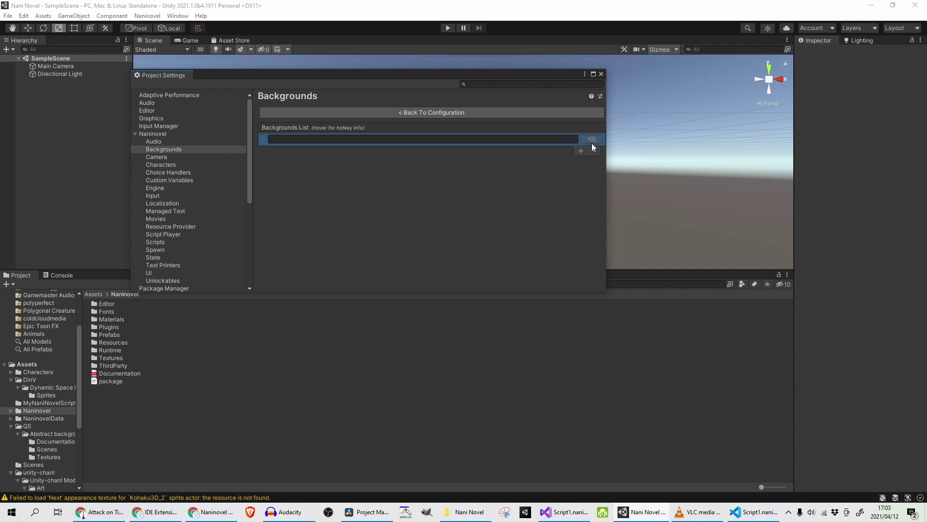
{"action": "left_click", "coordinate": [350, 139]}
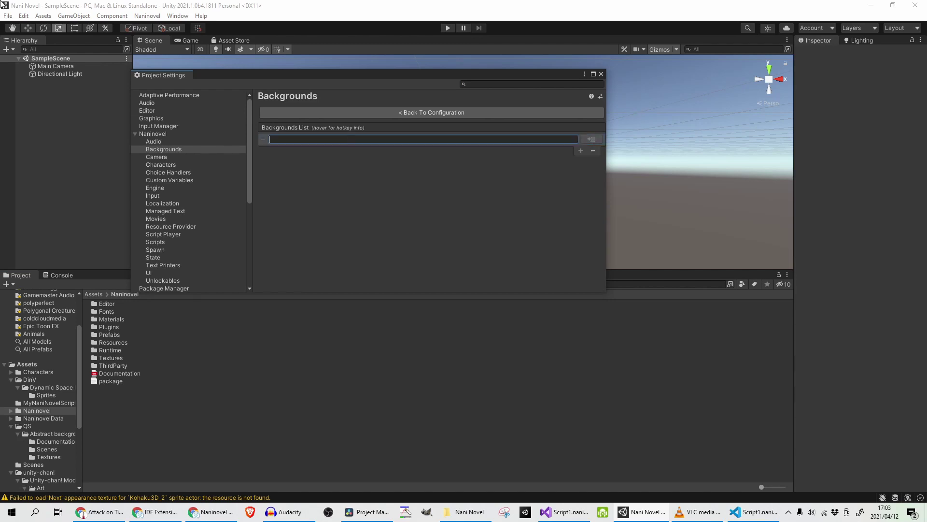
{"action": "type", "text": "Background1"}
Add a resource row named Background1 to the new background's Resources list.
{"action": "left_click", "coordinate": [591, 139]}
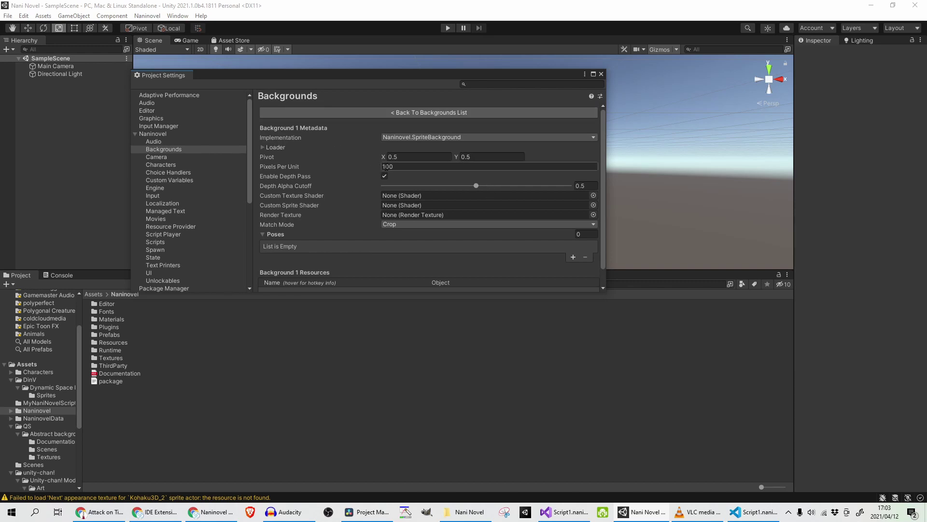
{"action": "scroll", "coordinate": [354, 245], "scroll_direction": "down", "scroll_amount": 1}
{"action": "scroll", "coordinate": [354, 245], "scroll_direction": "down", "scroll_amount": 1}
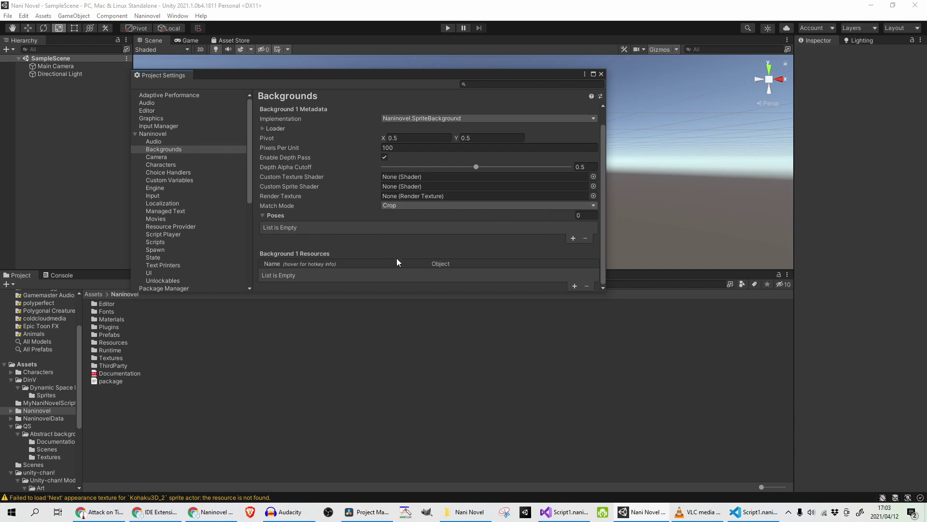
{"action": "left_click", "coordinate": [574, 285]}
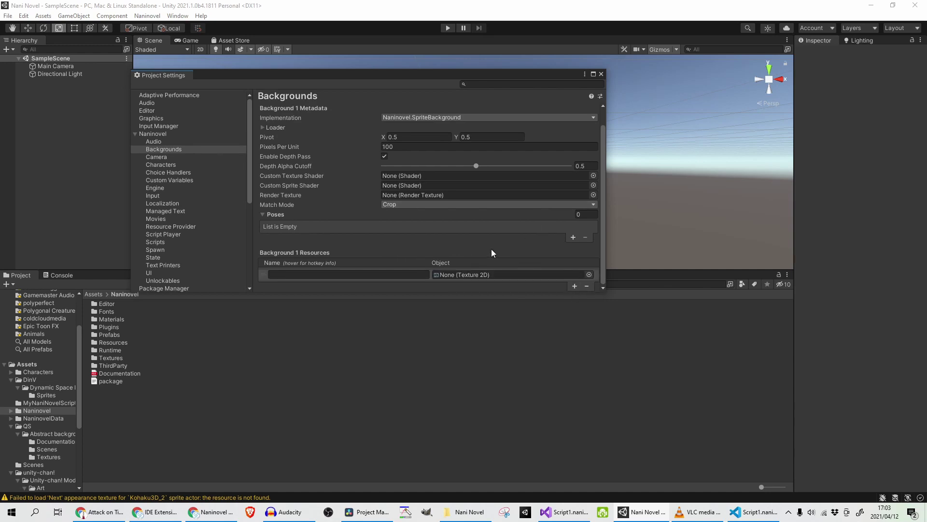
{"action": "left_click", "coordinate": [351, 274]}
{"action": "type", "text": "Background1"}
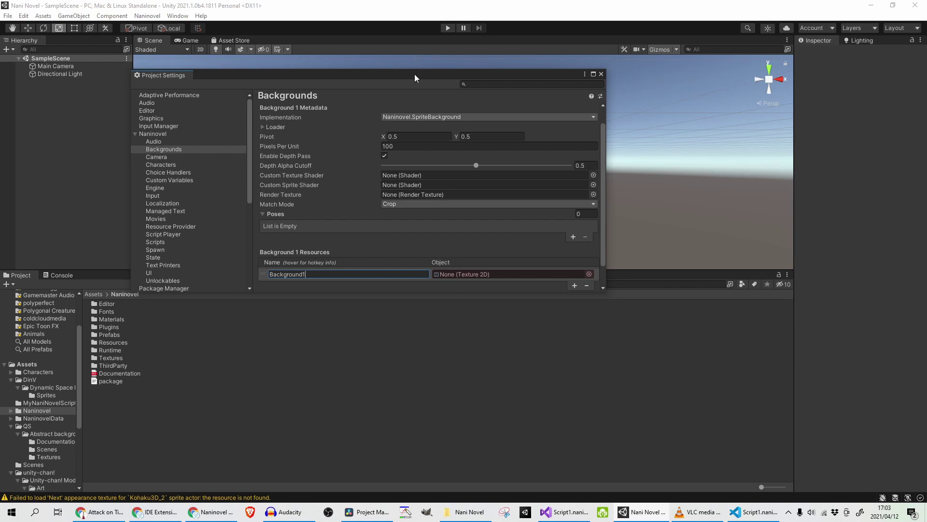
Dock the Project Settings window beside the Project panel and widen it.
{"action": "left_click_drag", "start_coordinate": [414, 78], "coordinate": [571, 118]}
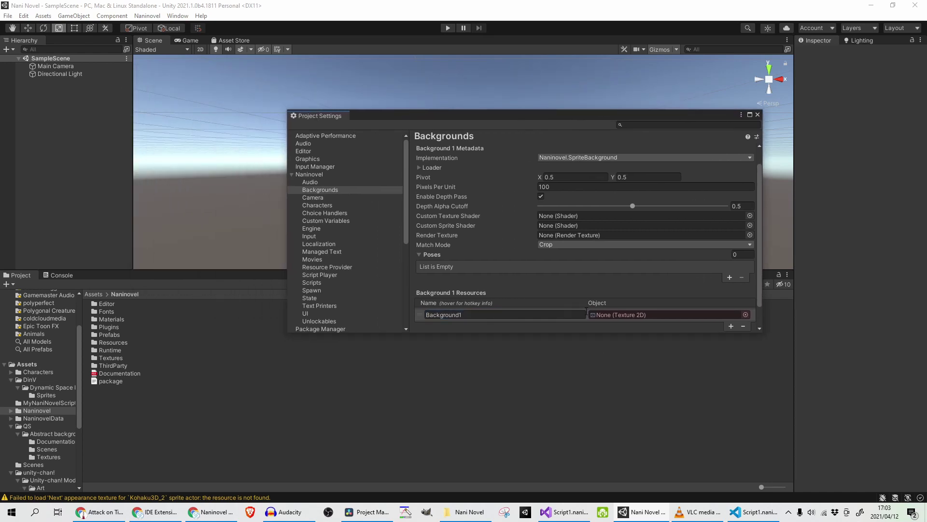
{"action": "left_click_drag", "start_coordinate": [318, 116], "coordinate": [696, 431]}
{"action": "left_click_drag", "start_coordinate": [530, 304], "coordinate": [389, 303]}
Assign Nebula Red from DinV > Dynamic Space Background > Sprites to Background1.
{"action": "left_click", "coordinate": [89, 294]}
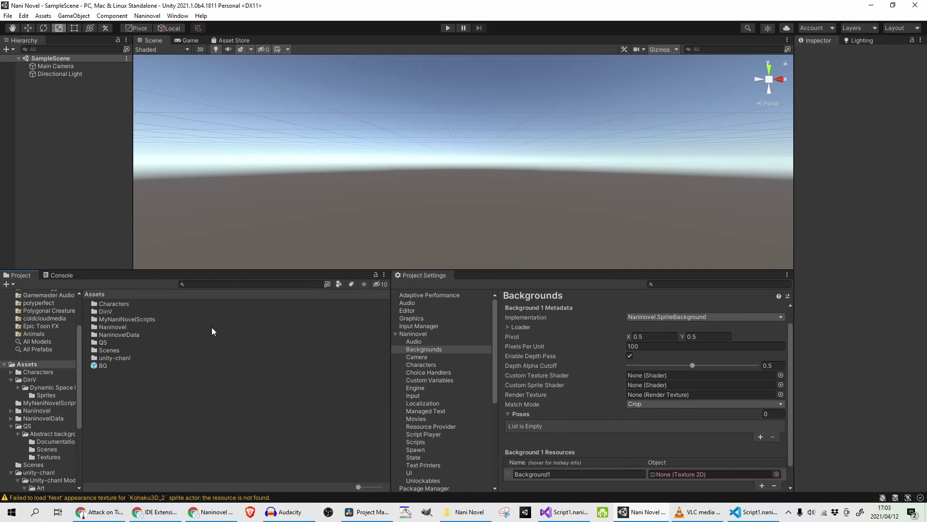
{"action": "double_click", "coordinate": [108, 312]}
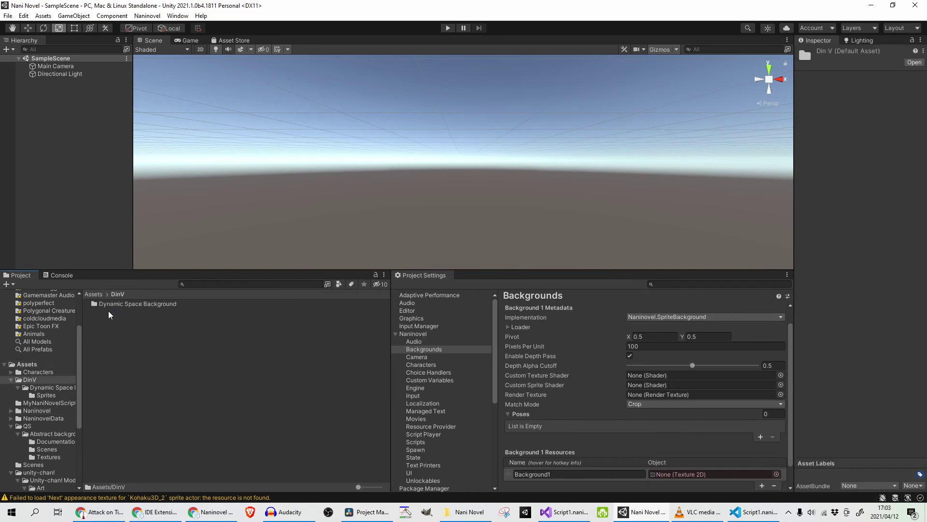
{"action": "double_click", "coordinate": [120, 305]}
{"action": "left_click", "coordinate": [106, 304]}
{"action": "double_click", "coordinate": [107, 304]}
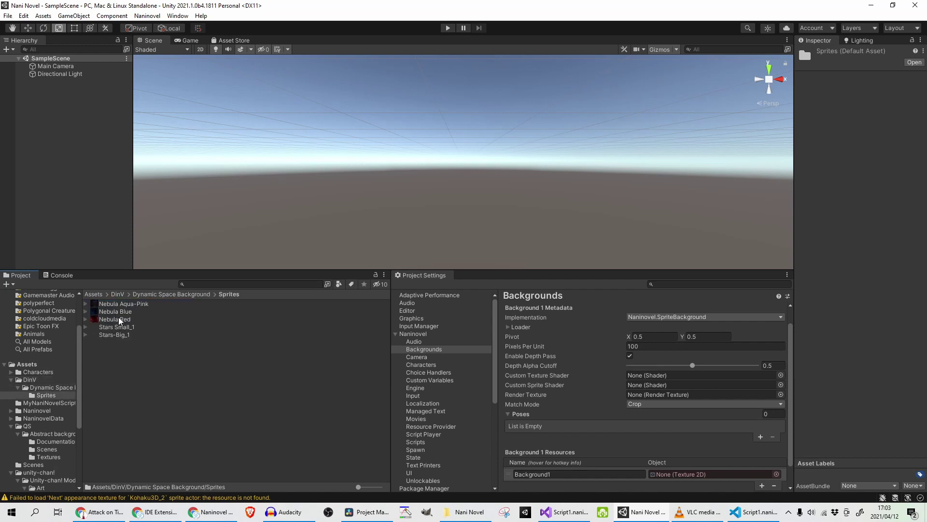
{"action": "left_click_drag", "start_coordinate": [119, 320], "coordinate": [687, 475]}
{"action": "scroll", "coordinate": [616, 394], "scroll_direction": "down", "scroll_amount": 3}
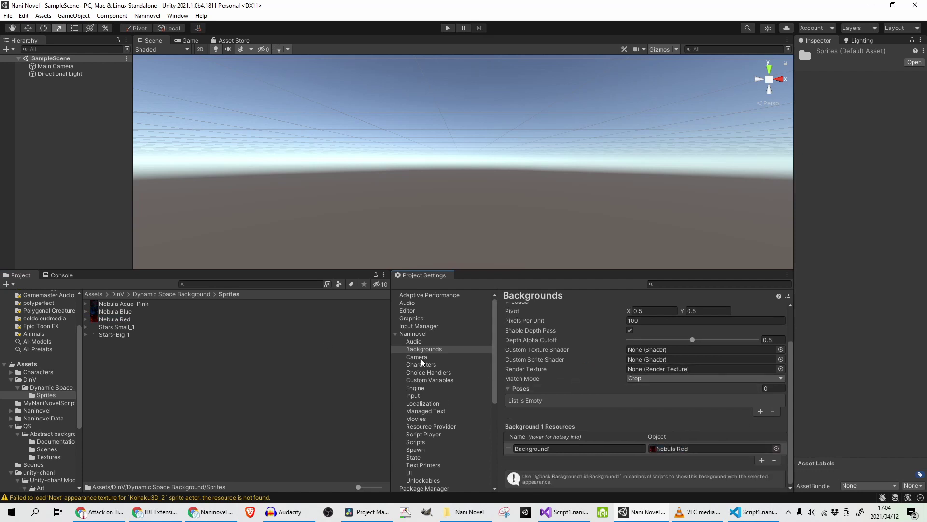
Play the game, start a NEW GAME, and advance through the first dialogue lines.
{"action": "left_click", "coordinate": [448, 29]}
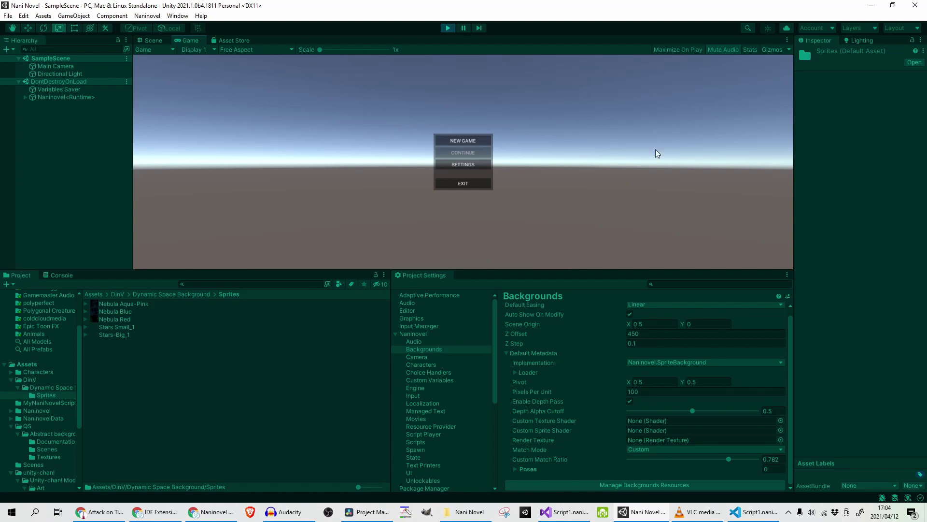
{"action": "left_click", "coordinate": [461, 141]}
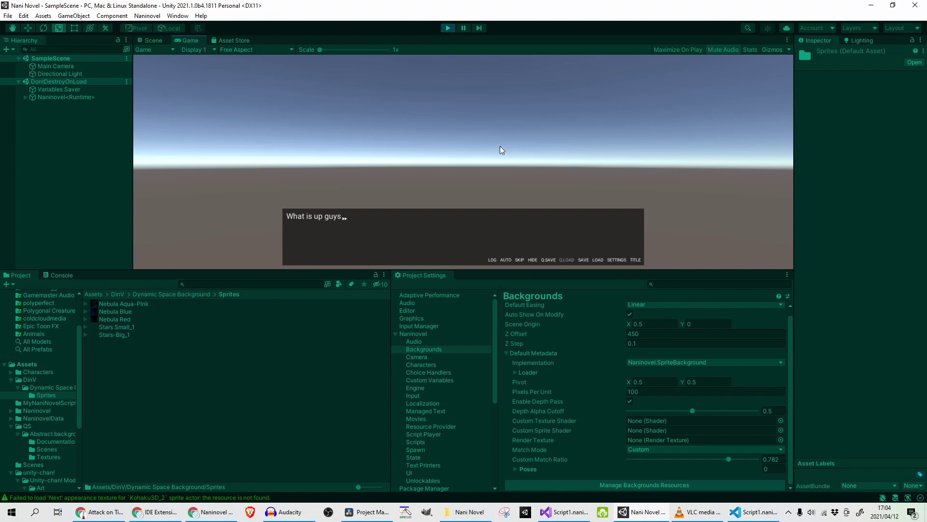
{"action": "left_click", "coordinate": [540, 196]}
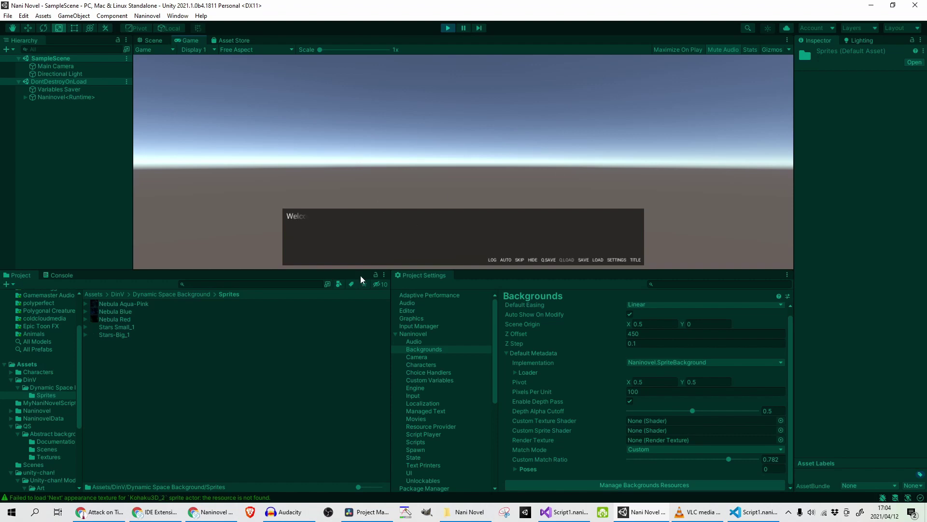
{"action": "left_click", "coordinate": [436, 158]}
Stop Play mode and inspect the Console warning about loading Background1.
{"action": "left_click", "coordinate": [445, 28]}
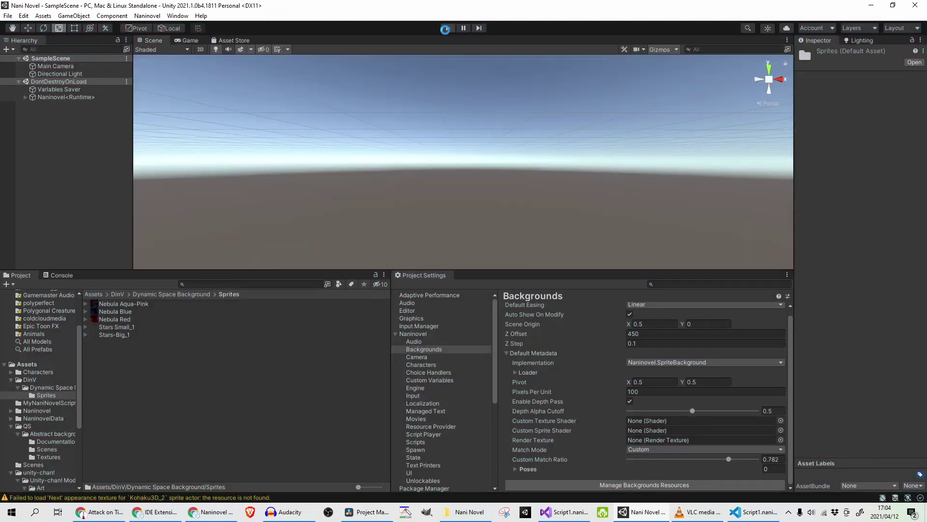
{"action": "left_click", "coordinate": [58, 275]}
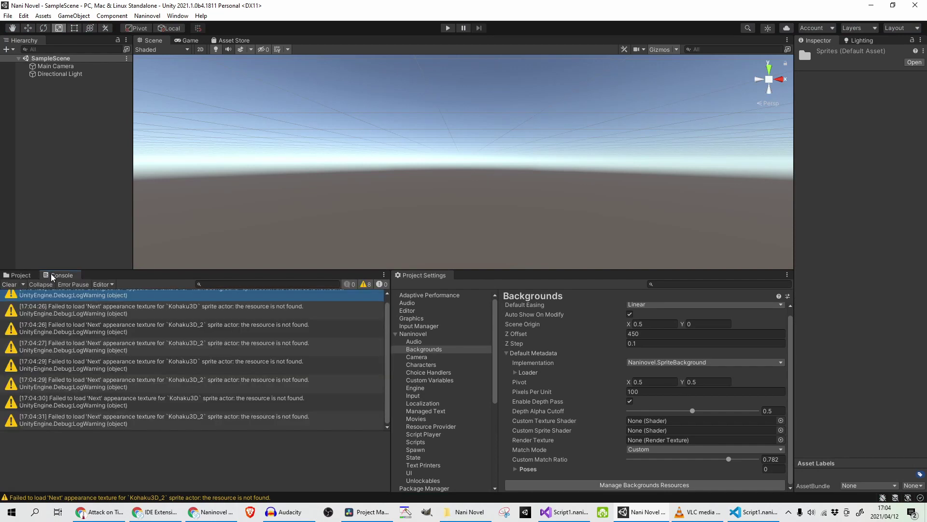
{"action": "scroll", "coordinate": [221, 375], "scroll_direction": "up", "scroll_amount": 1}
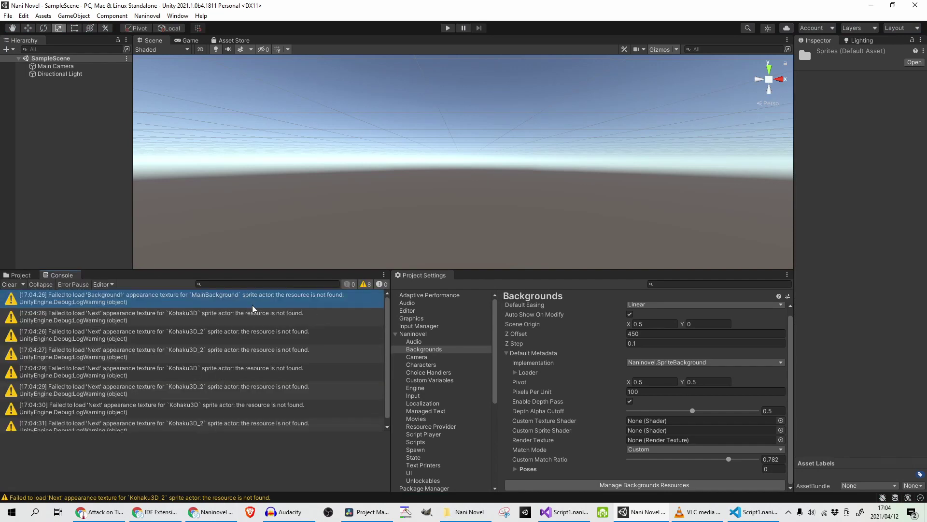
{"action": "left_click", "coordinate": [151, 302]}
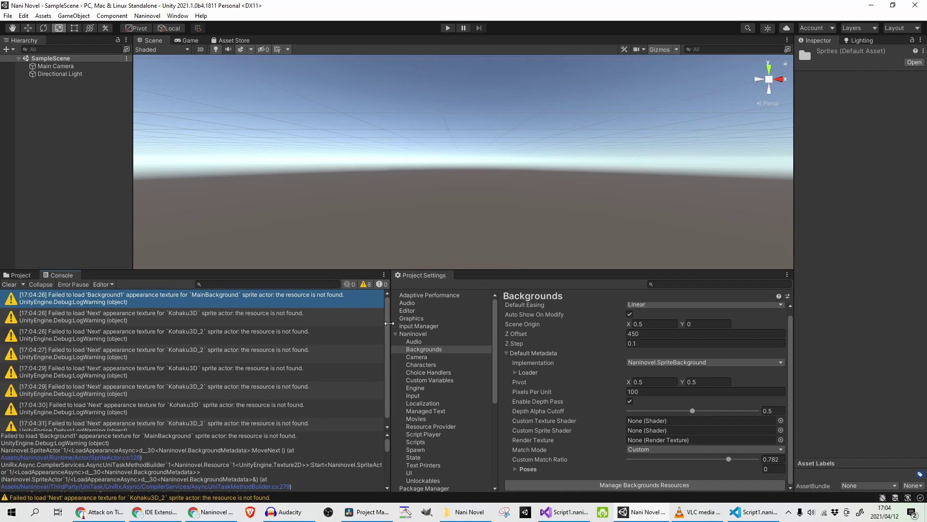
Open the MainBackground actor's settings in Naninovel Backgrounds and select the Background1 resource name.
{"action": "left_click_drag", "start_coordinate": [390, 325], "coordinate": [254, 310]}
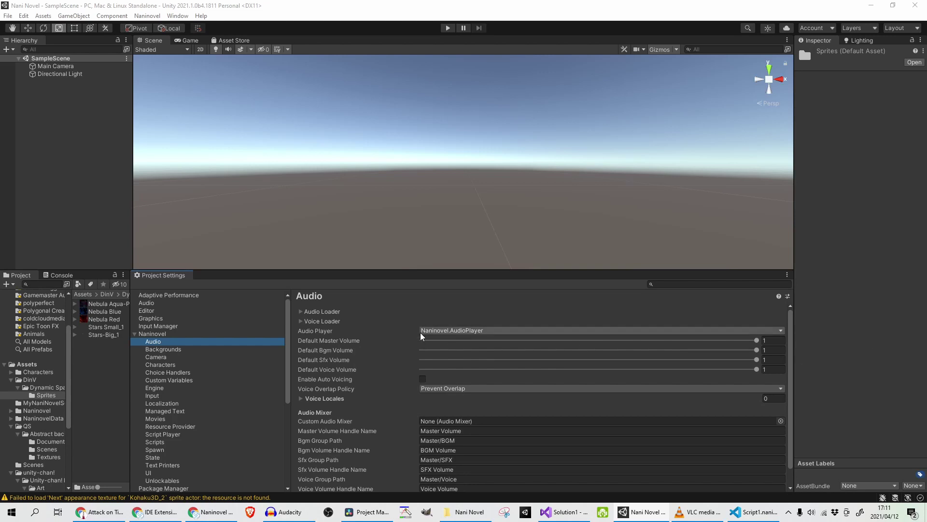
{"action": "left_click", "coordinate": [203, 350]}
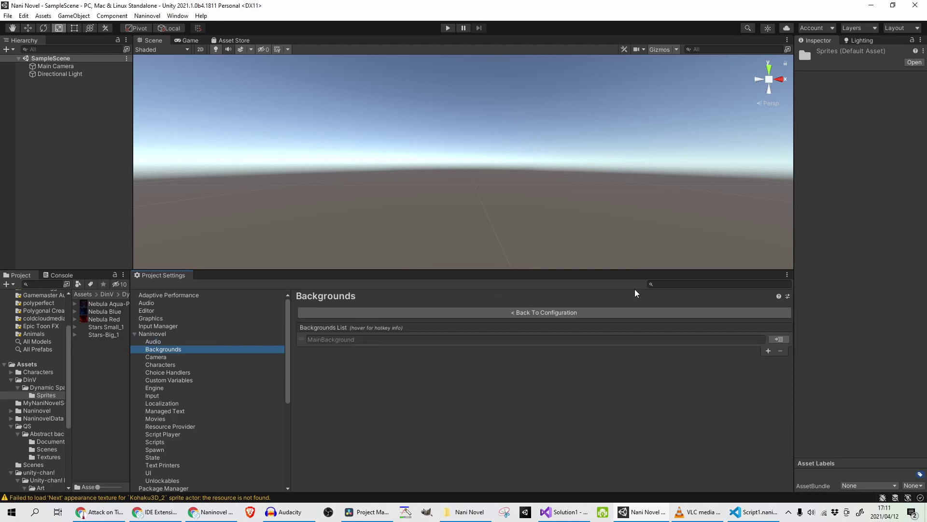
{"action": "double_click", "coordinate": [345, 340]}
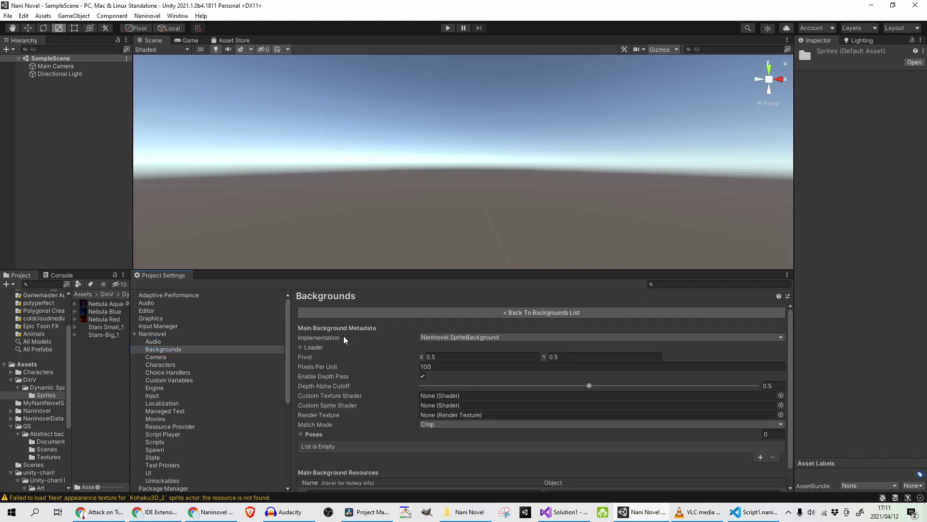
{"action": "left_click", "coordinate": [178, 357]}
{"action": "left_click", "coordinate": [178, 351]}
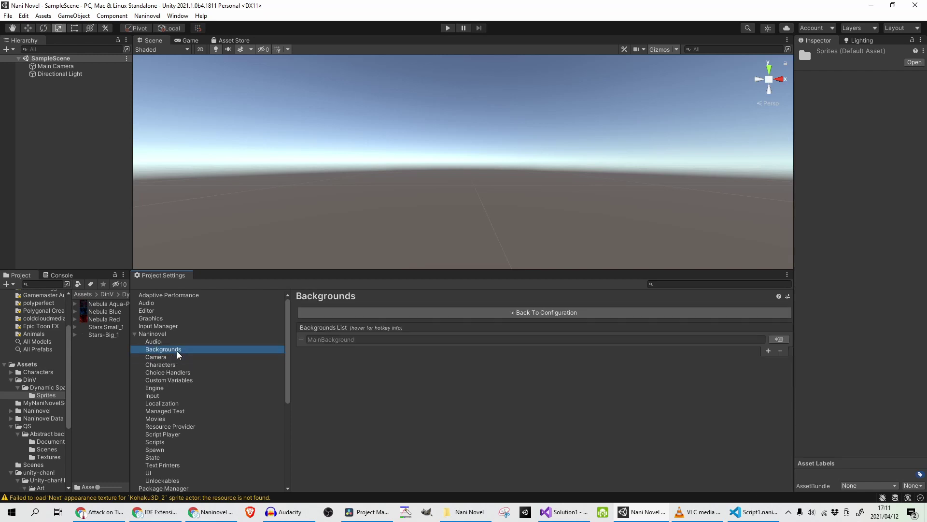
{"action": "left_click", "coordinate": [778, 340]}
{"action": "scroll", "coordinate": [483, 357], "scroll_direction": "down", "scroll_amount": 2}
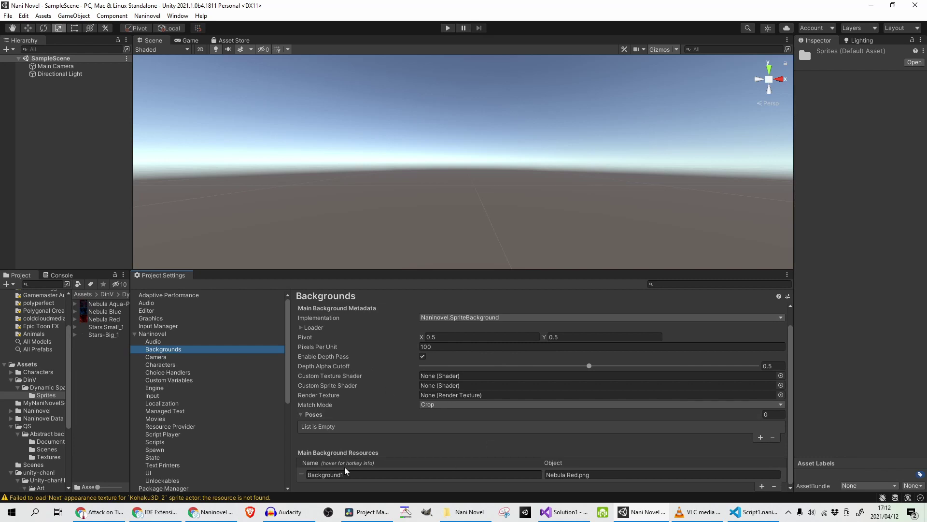
{"action": "left_click", "coordinate": [357, 475]}
{"action": "double_click", "coordinate": [357, 476]}
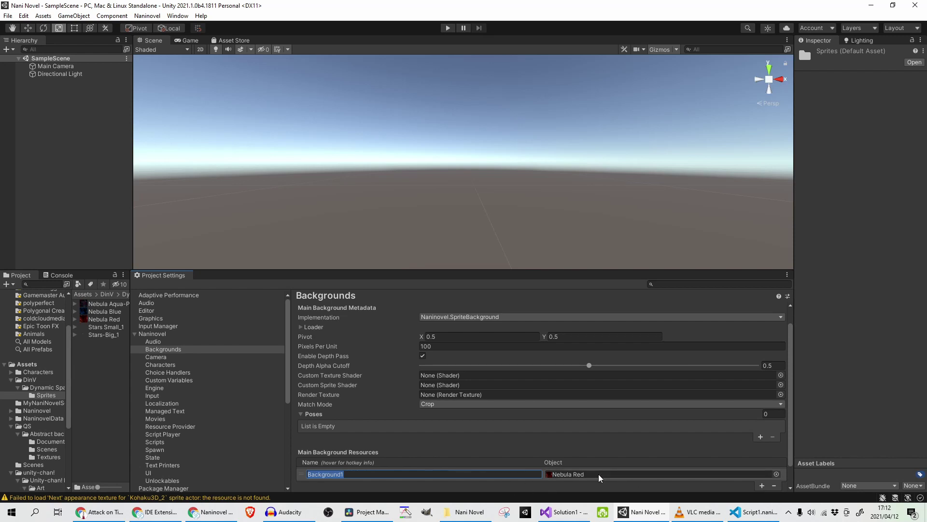
Add a second resource named Background2 and assign it the Nebula Blue sprite.
{"action": "scroll", "coordinate": [513, 459], "scroll_direction": "down", "scroll_amount": 1}
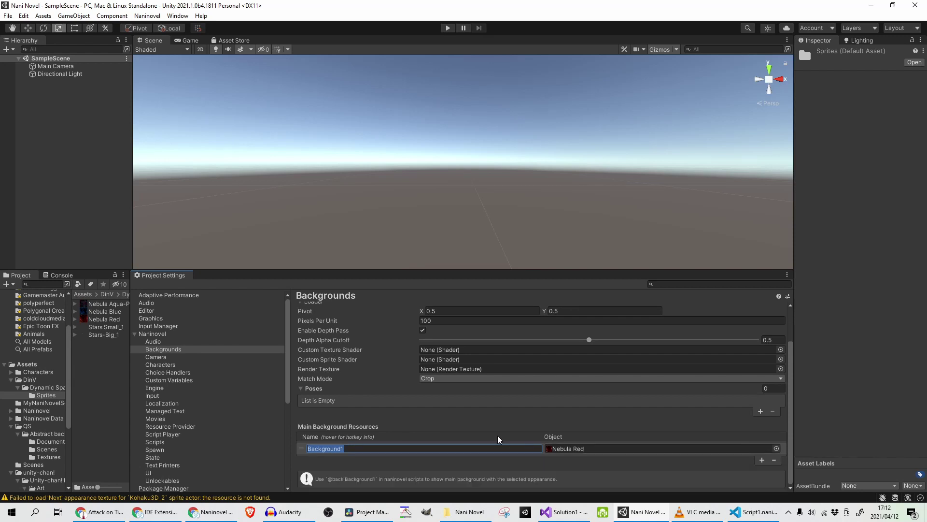
{"action": "left_click", "coordinate": [762, 459]}
{"action": "left_click", "coordinate": [336, 474]}
{"action": "type", "text": "Bck"}
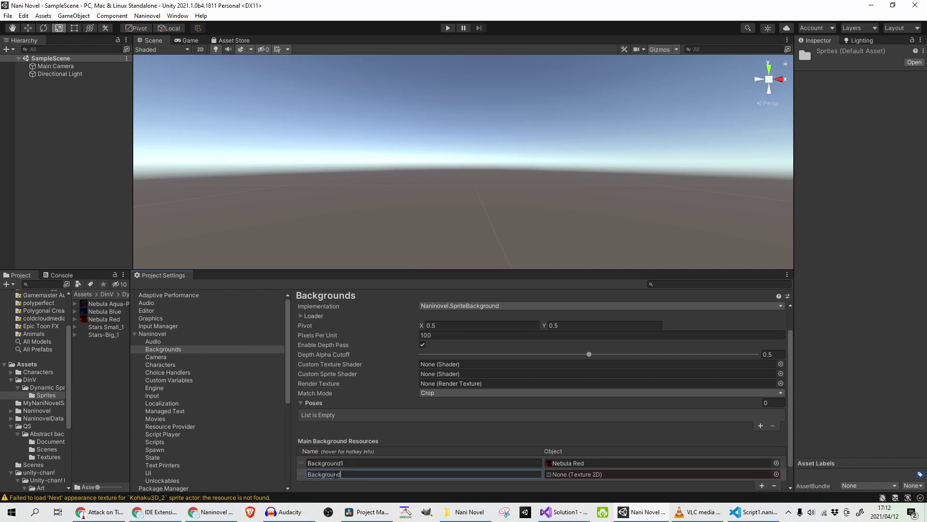
{"action": "key", "text": "Return"}
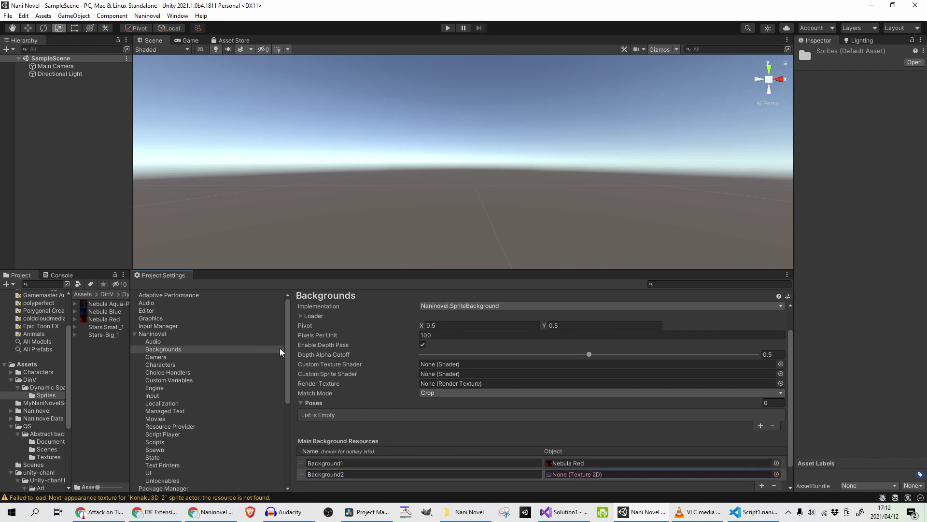
{"action": "left_click_drag", "start_coordinate": [102, 313], "coordinate": [575, 476]}
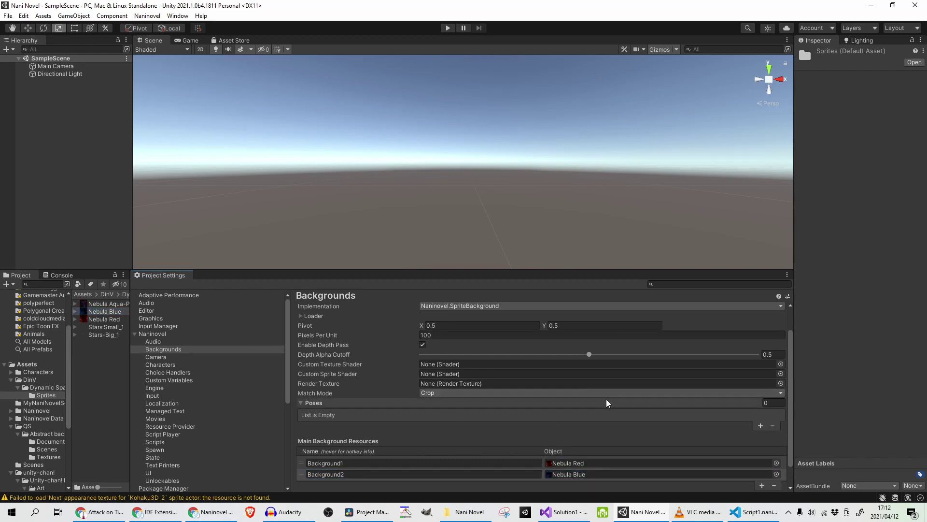
{"action": "left_click", "coordinate": [748, 514]}
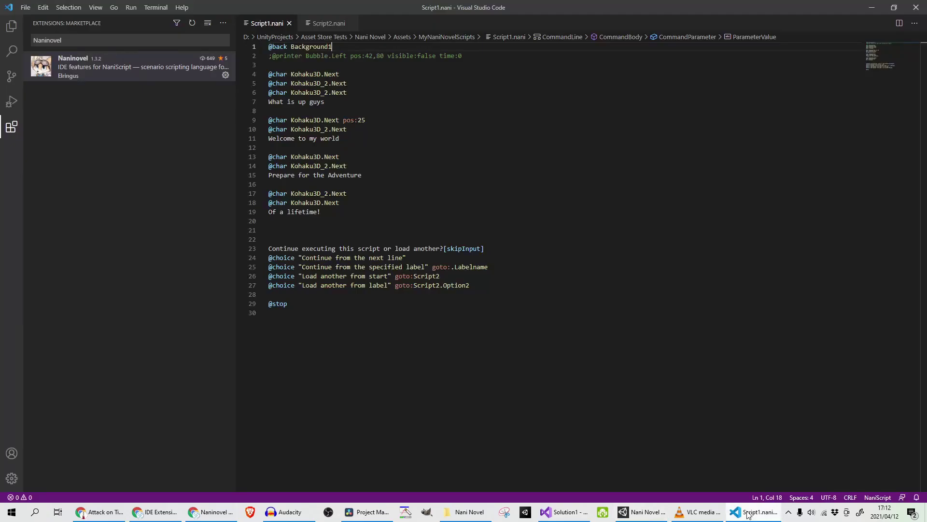
{"action": "key", "text": "shift+Home"}
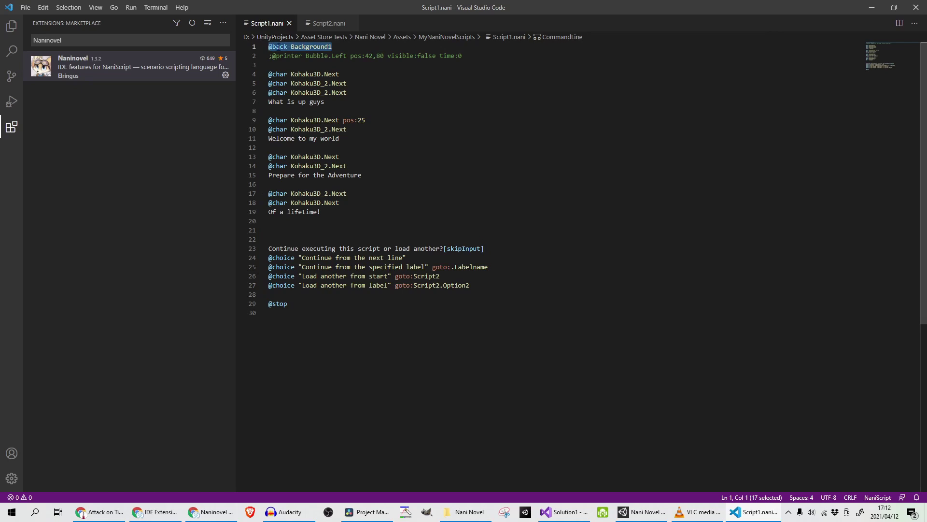
{"action": "double_click", "coordinate": [322, 46]}
Play a new game to confirm the red nebula background appears, then stop.
{"action": "key", "text": "alt+Tab"}
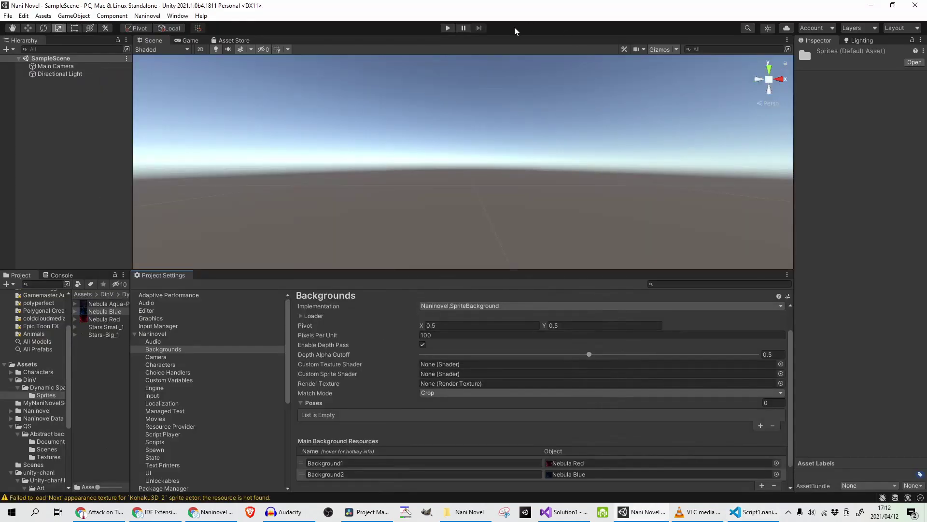
{"action": "left_click", "coordinate": [448, 28]}
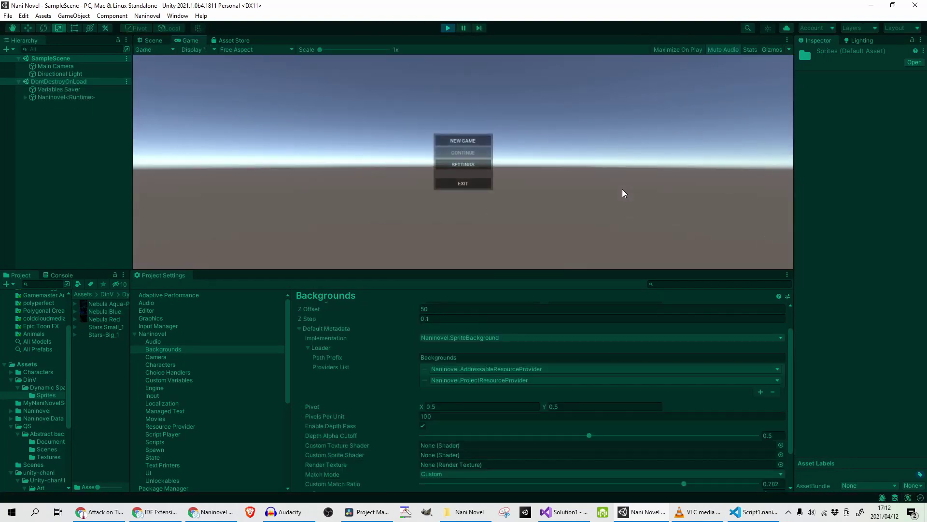
{"action": "left_click", "coordinate": [485, 142]}
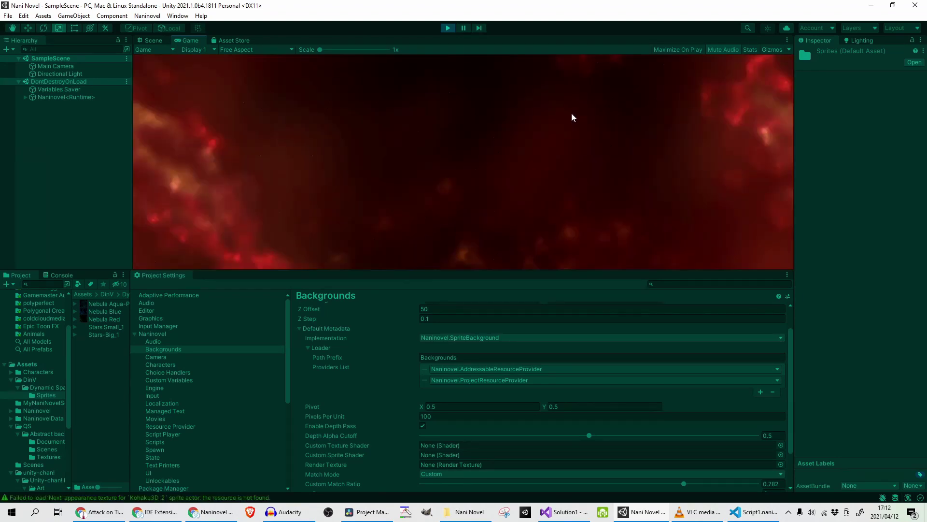
{"action": "left_click", "coordinate": [448, 28]}
Change Script1.nani's opening background to Background2 and save the file.
{"action": "left_click", "coordinate": [754, 512]}
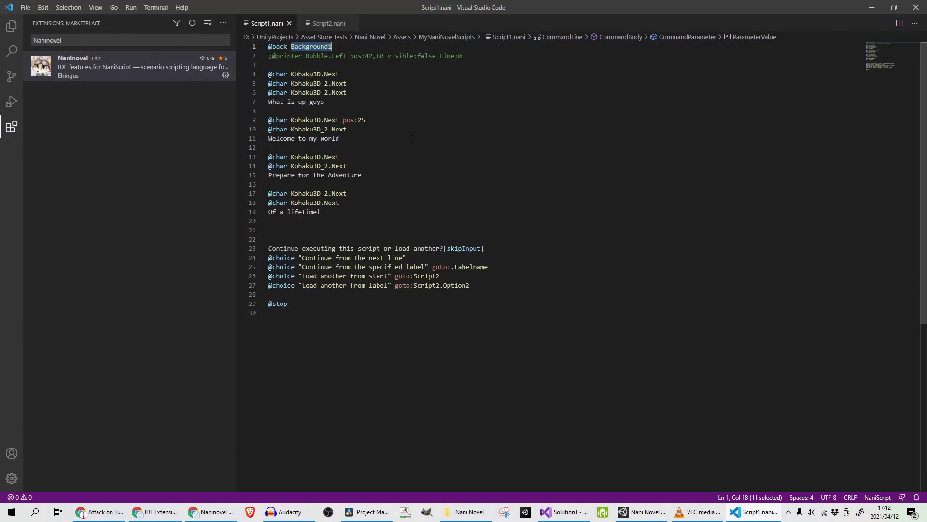
{"action": "type", "text": "Background2"}
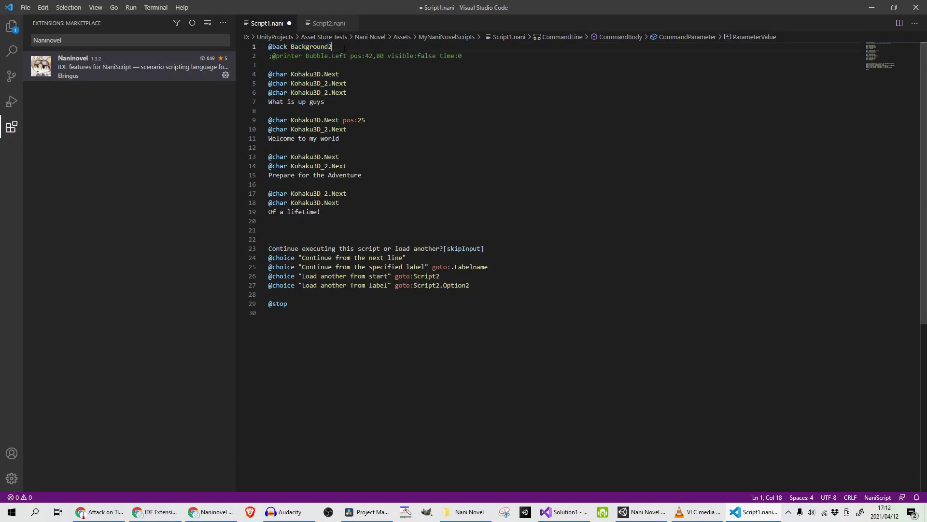
{"action": "key", "text": "ctrl+s"}
{"action": "key", "text": "alt+Tab"}
Run the game again to check the Nebula Blue background, then exit Play mode.
{"action": "left_click", "coordinate": [447, 28]}
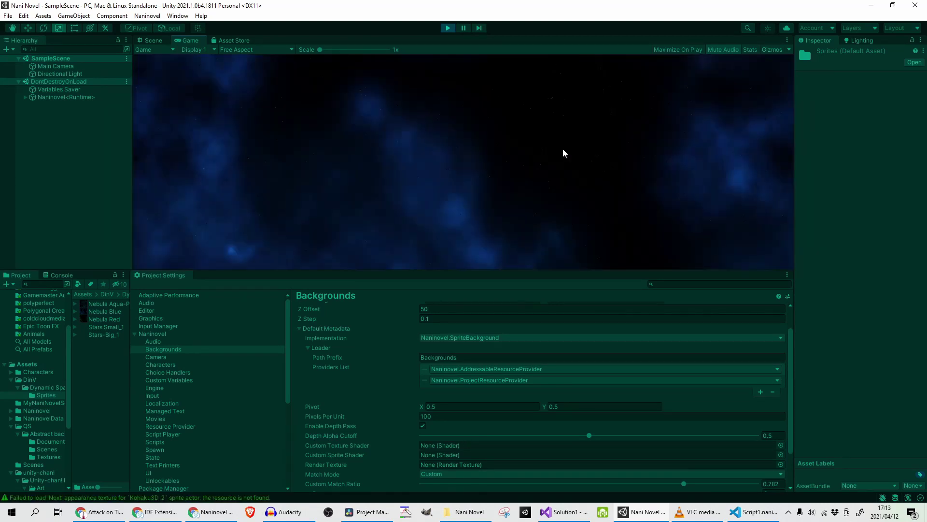
{"action": "left_click", "coordinate": [447, 28]}
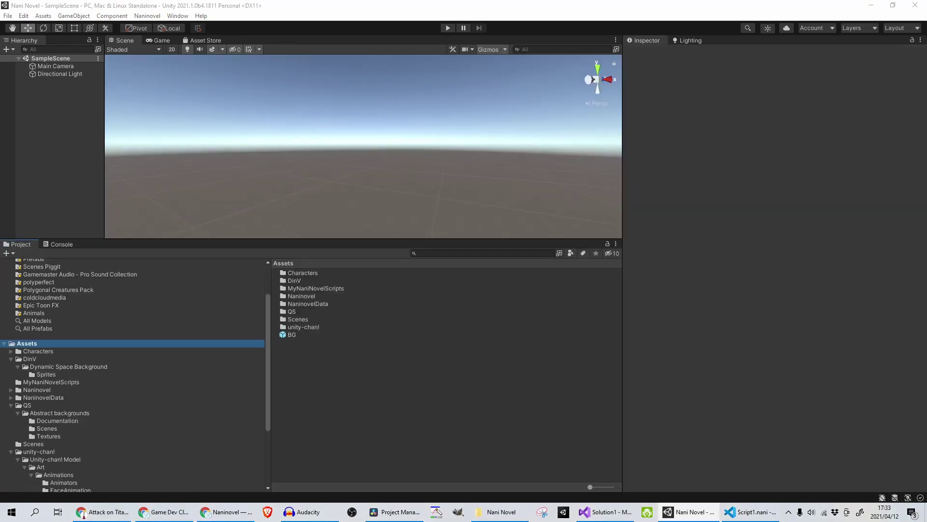
Navigate to unity-chan! > Unity-chan! Model > Prefabs in the Project panel.
{"action": "double_click", "coordinate": [295, 328]}
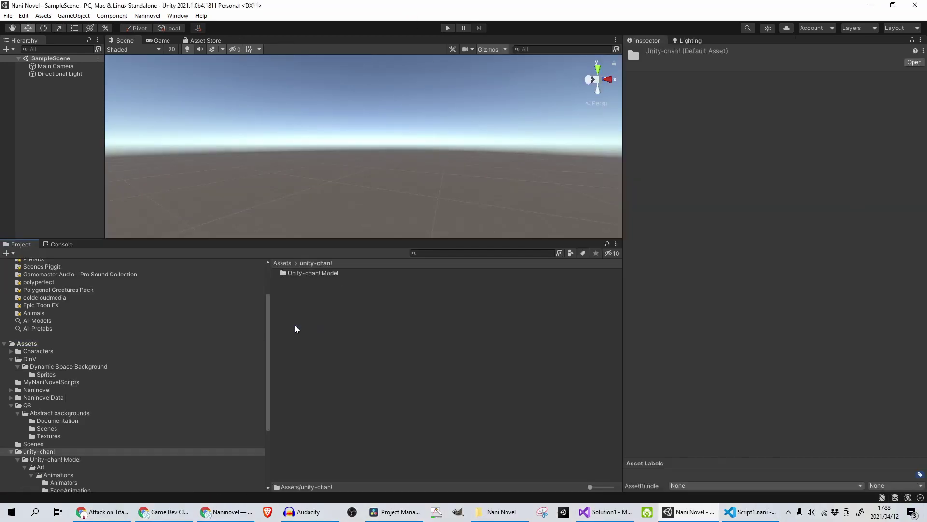
{"action": "left_click", "coordinate": [306, 275]}
{"action": "double_click", "coordinate": [311, 276]}
{"action": "left_click", "coordinate": [285, 293]}
{"action": "double_click", "coordinate": [287, 273]}
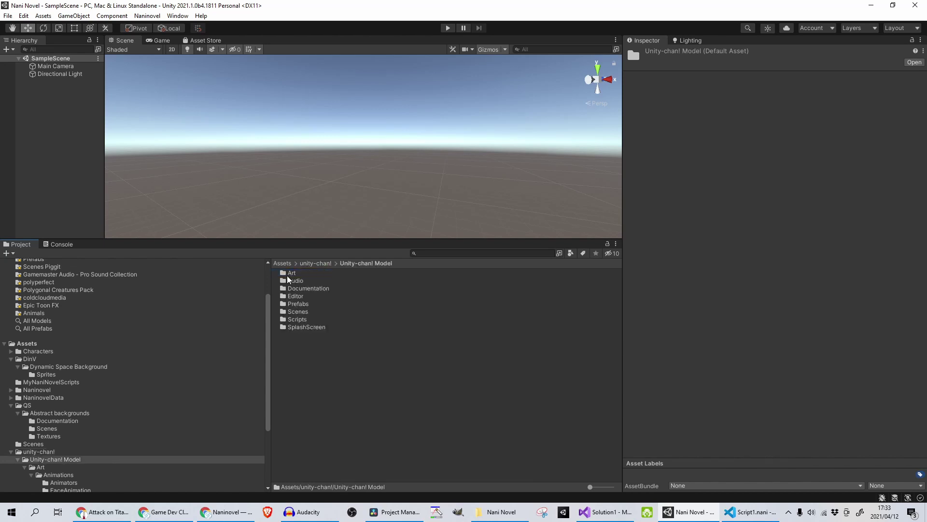
{"action": "double_click", "coordinate": [289, 304]}
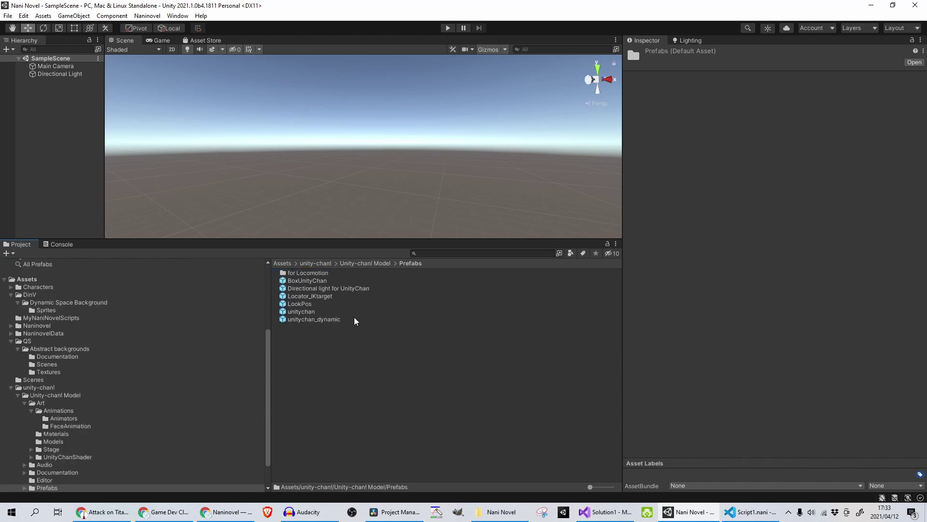
Open the unitychan prefab and drag its Animator into the On Appearance Changed event slot.
{"action": "double_click", "coordinate": [302, 312]}
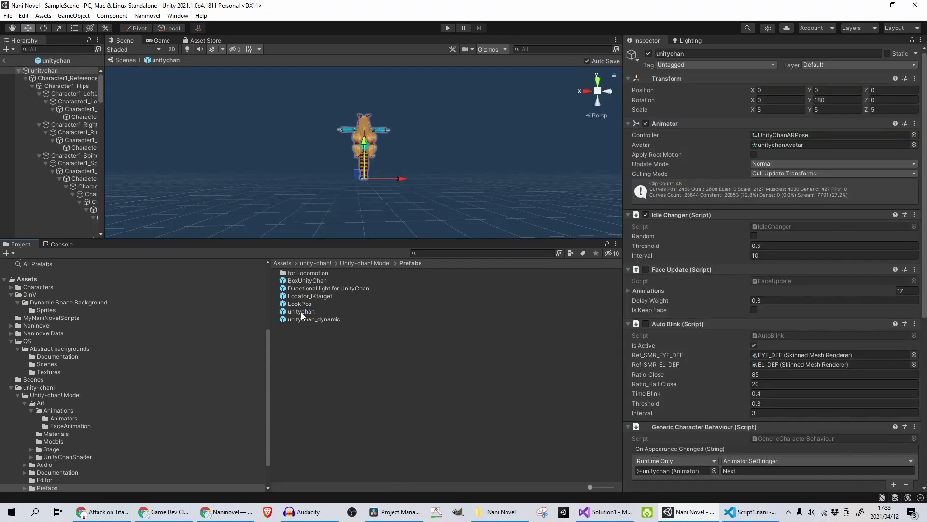
{"action": "scroll", "coordinate": [671, 375], "scroll_direction": "down", "scroll_amount": 5}
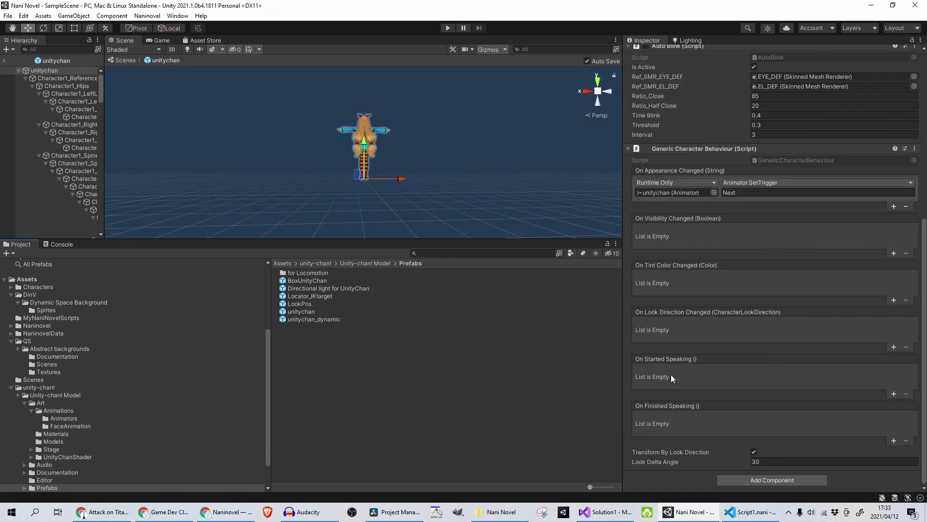
{"action": "scroll", "coordinate": [671, 377], "scroll_direction": "up", "scroll_amount": 5}
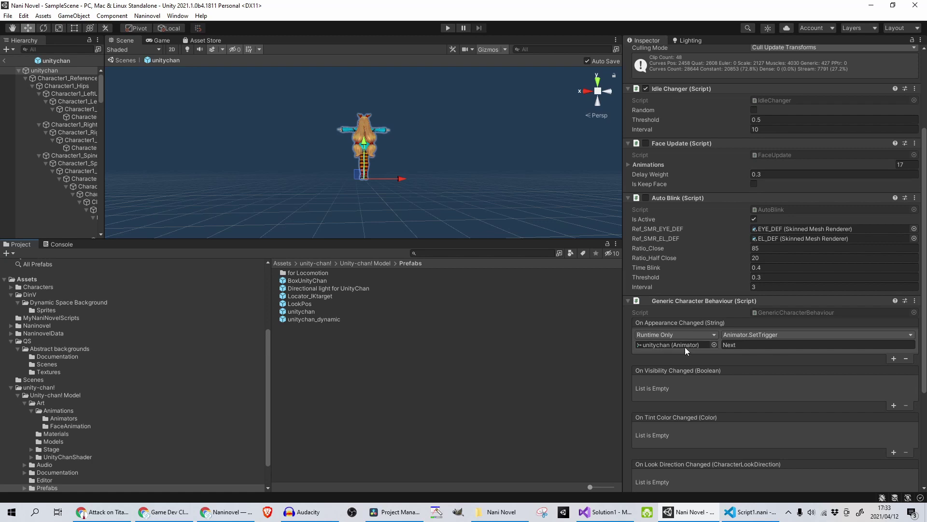
{"action": "scroll", "coordinate": [700, 342], "scroll_direction": "up", "scroll_amount": 5}
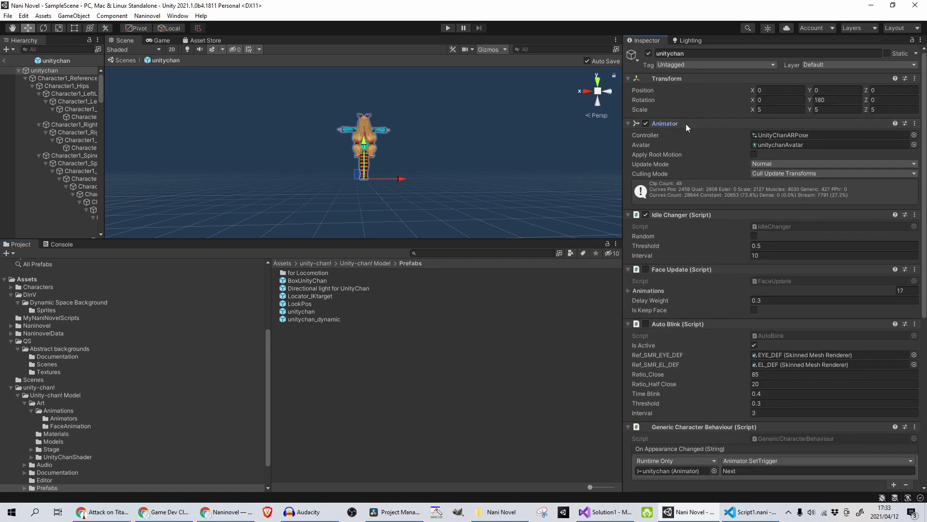
{"action": "left_click_drag", "start_coordinate": [674, 443], "coordinate": [677, 471]}
{"action": "scroll", "coordinate": [771, 455], "scroll_direction": "down", "scroll_amount": 6}
Have the event call Animator.SetTrigger with 'Next', then open the UnityChanARPose controller graph.
{"action": "left_click", "coordinate": [769, 286]}
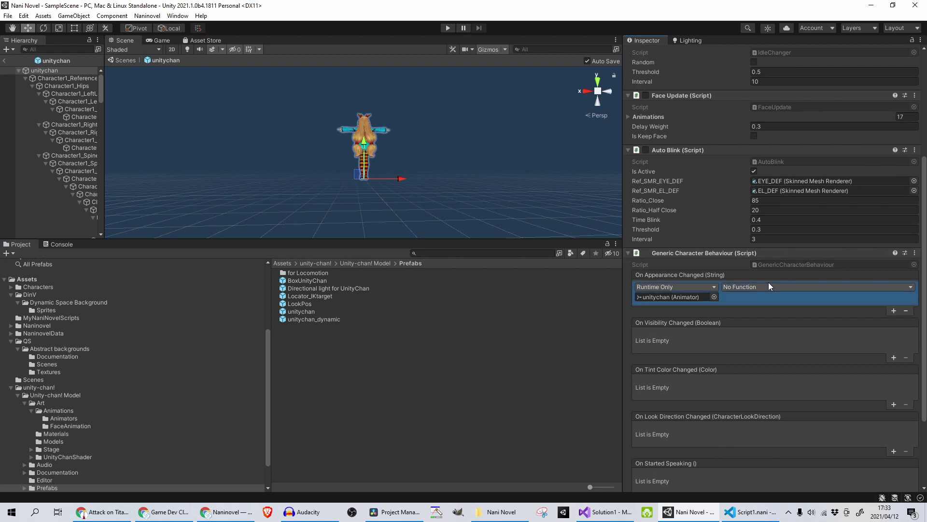
{"action": "left_click", "coordinate": [770, 286]}
{"action": "mouse_move", "coordinate": [774, 338]}
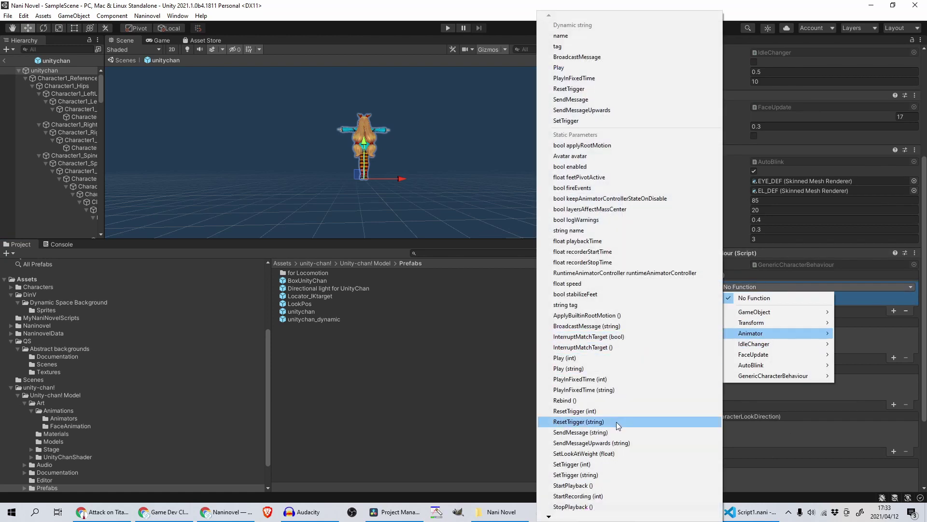
{"action": "left_click", "coordinate": [608, 475]}
{"action": "left_click", "coordinate": [746, 297]}
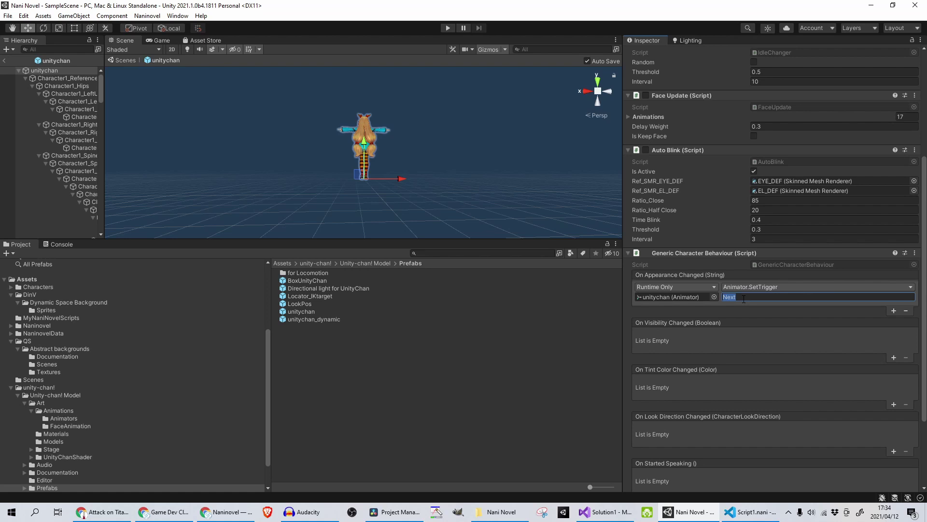
{"action": "scroll", "coordinate": [773, 218], "scroll_direction": "up", "scroll_amount": 5}
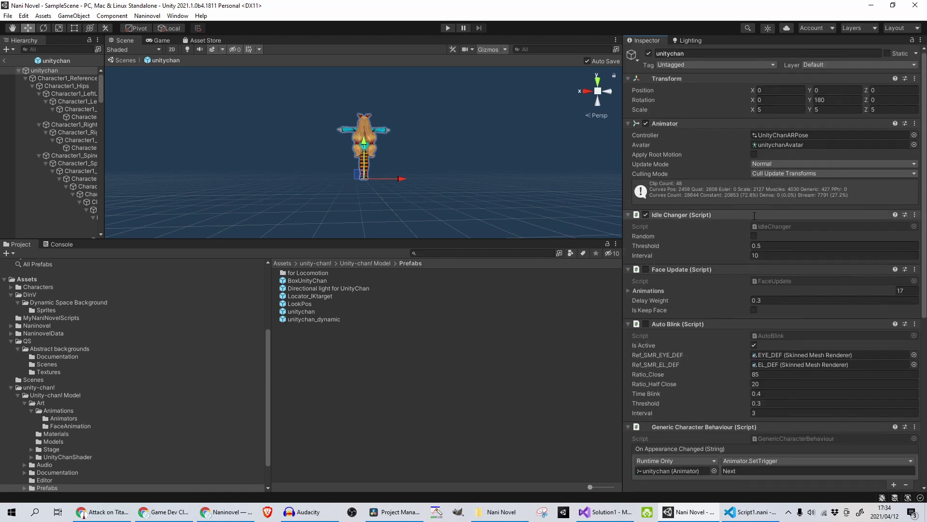
{"action": "double_click", "coordinate": [794, 141]}
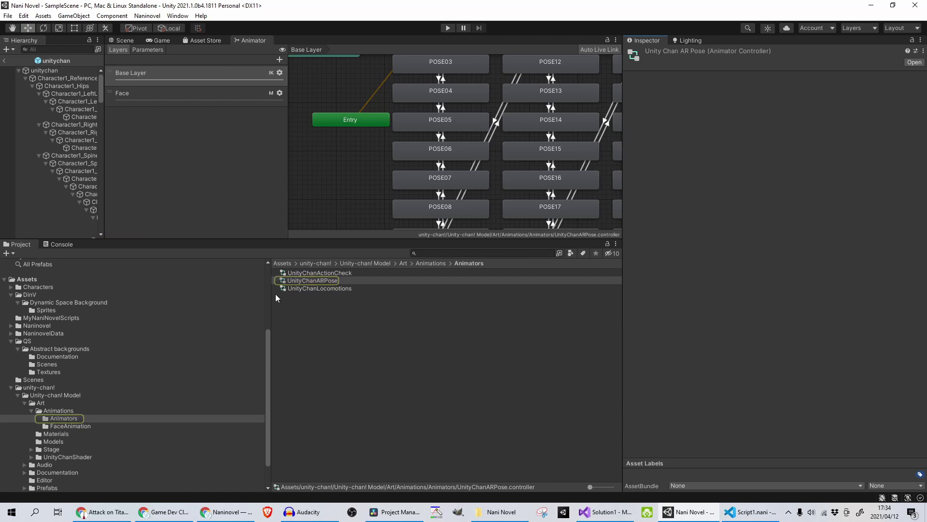
Check the Next/Back conditions on the POSE02→03, POSE04→03, POSE06→07 and POSE07→08 transitions, then widen the file list.
{"action": "left_click", "coordinate": [312, 281]}
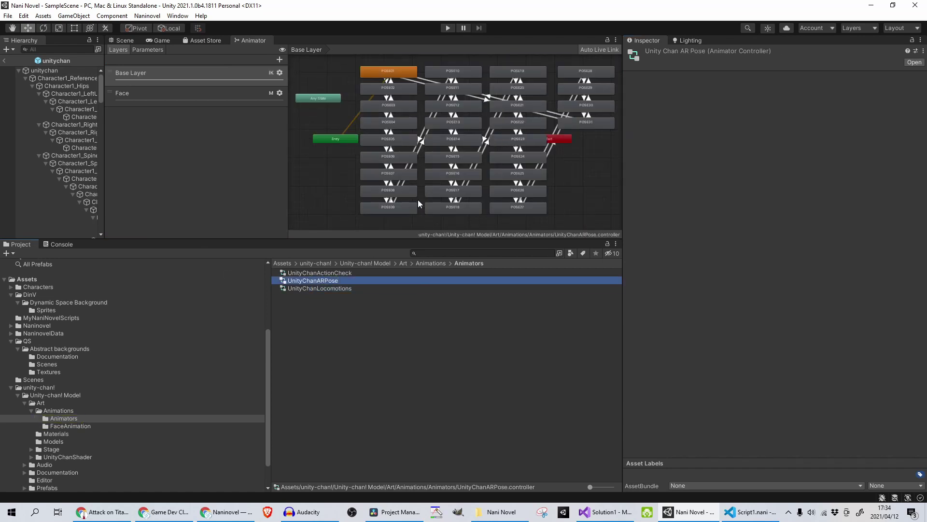
{"action": "scroll", "coordinate": [464, 124], "scroll_direction": "up", "scroll_amount": 2}
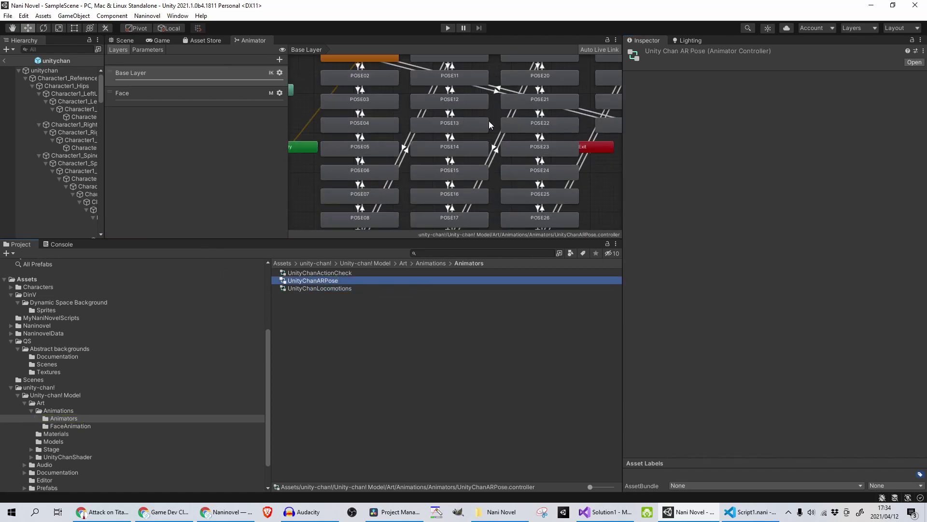
{"action": "scroll", "coordinate": [464, 123], "scroll_direction": "down", "scroll_amount": 3}
{"action": "left_click", "coordinate": [411, 92]}
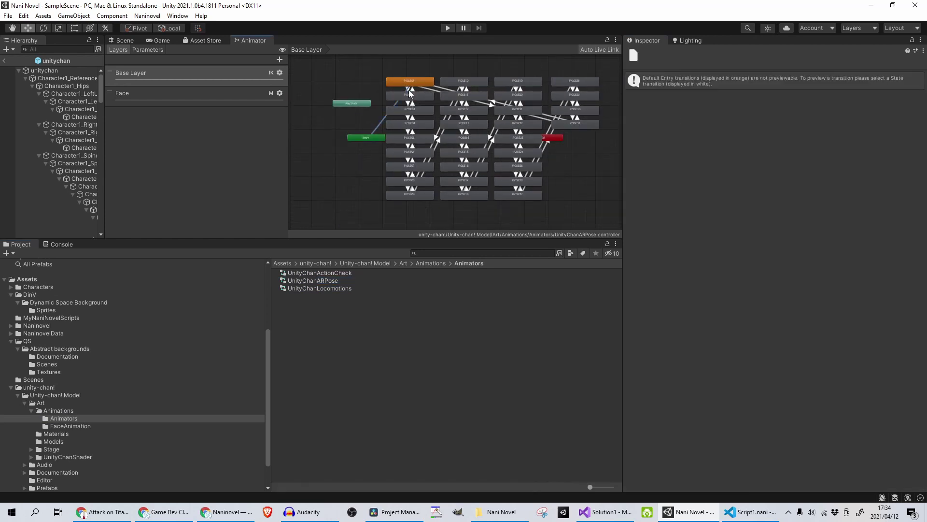
{"action": "left_click", "coordinate": [410, 98]}
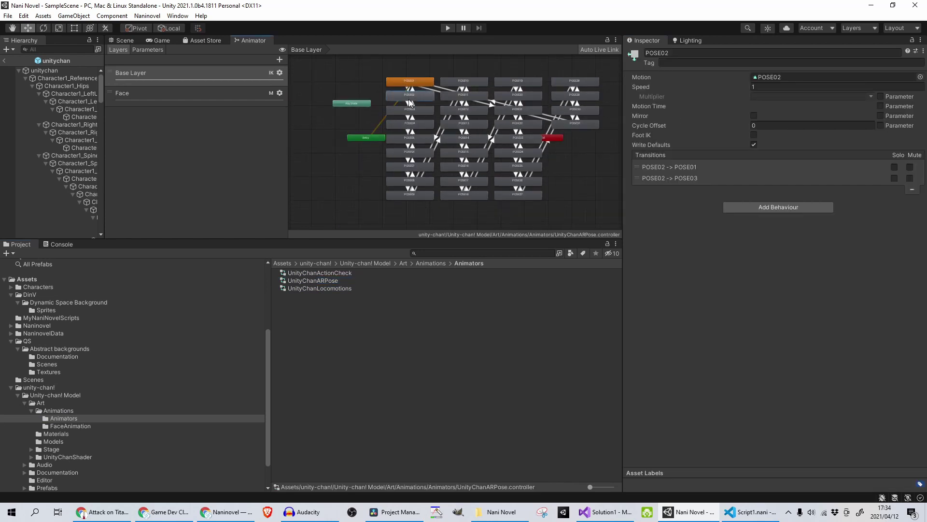
{"action": "left_click", "coordinate": [411, 103]}
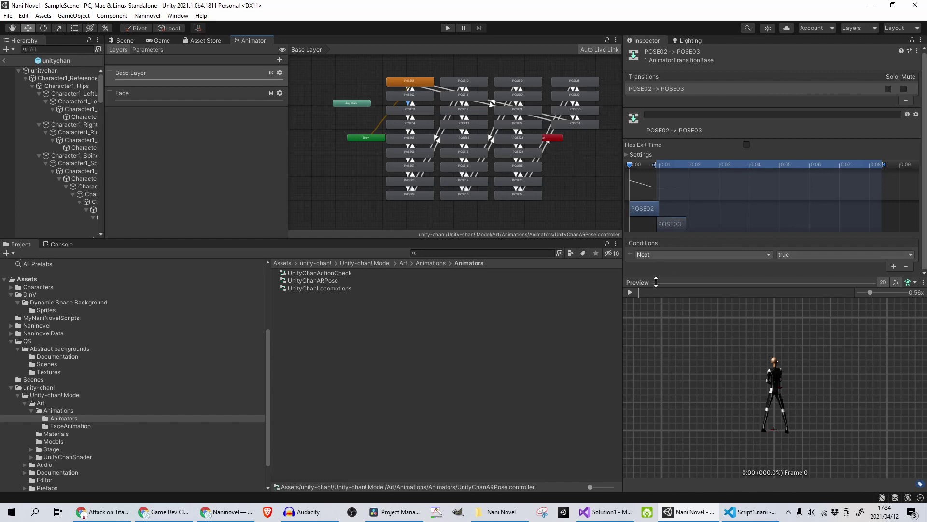
{"action": "left_click", "coordinate": [412, 118]}
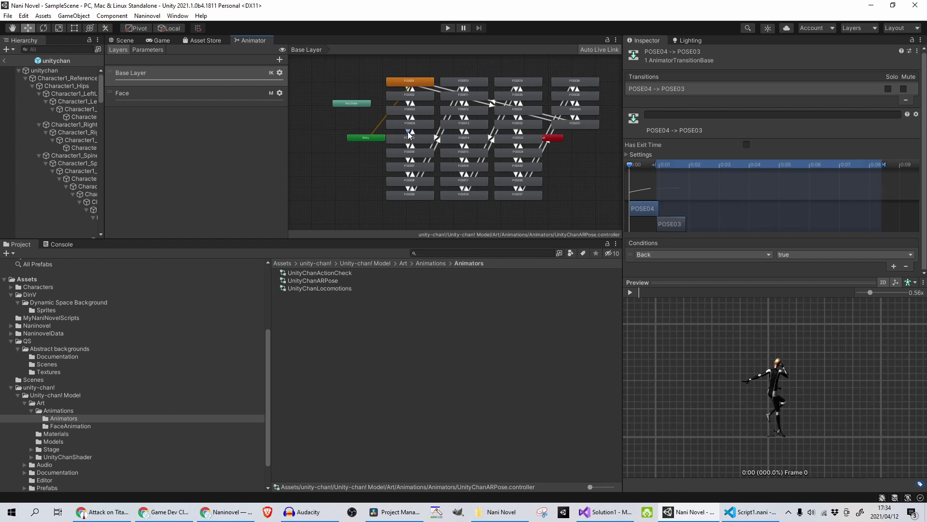
{"action": "left_click", "coordinate": [409, 159]}
{"action": "left_click", "coordinate": [409, 173]}
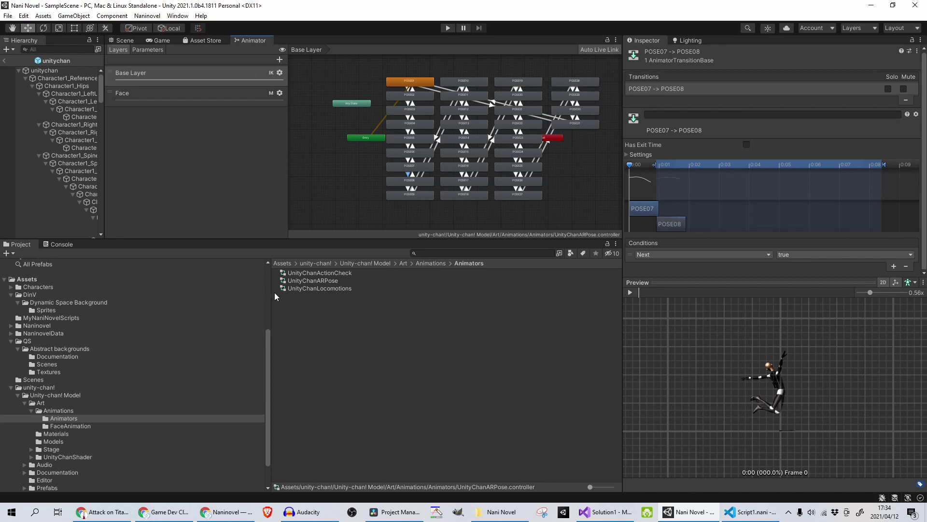
{"action": "left_click_drag", "start_coordinate": [269, 290], "coordinate": [185, 277]}
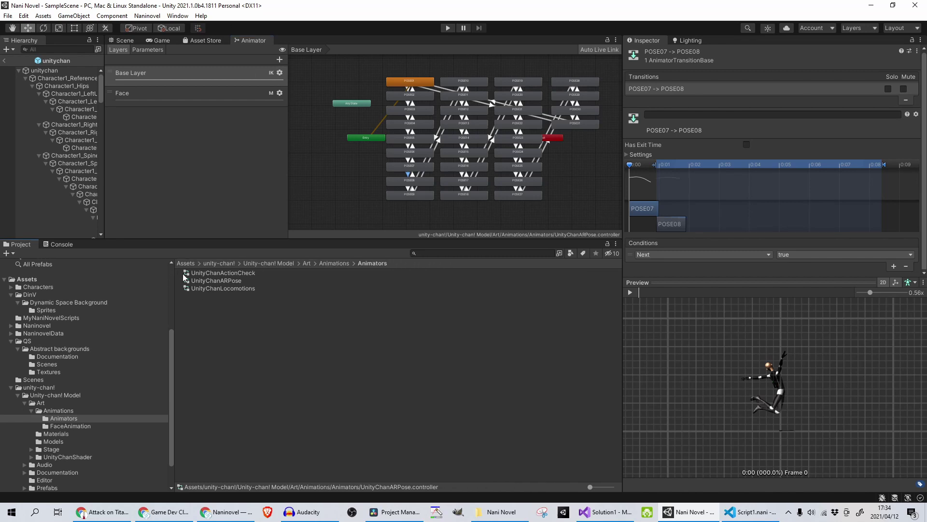
Go to the Unity-chan Prefabs folder and select the unitychan prefab.
{"action": "left_click", "coordinate": [272, 264]}
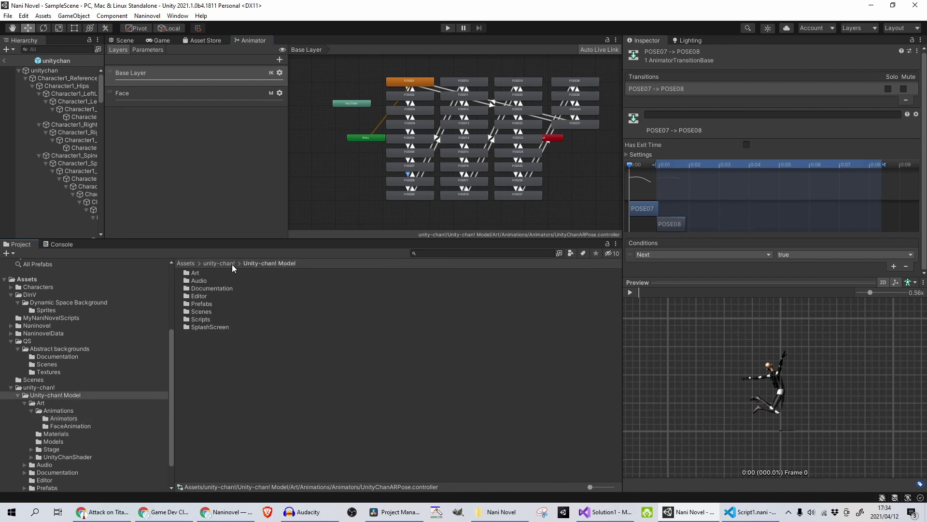
{"action": "double_click", "coordinate": [218, 303]}
{"action": "left_click", "coordinate": [228, 304]}
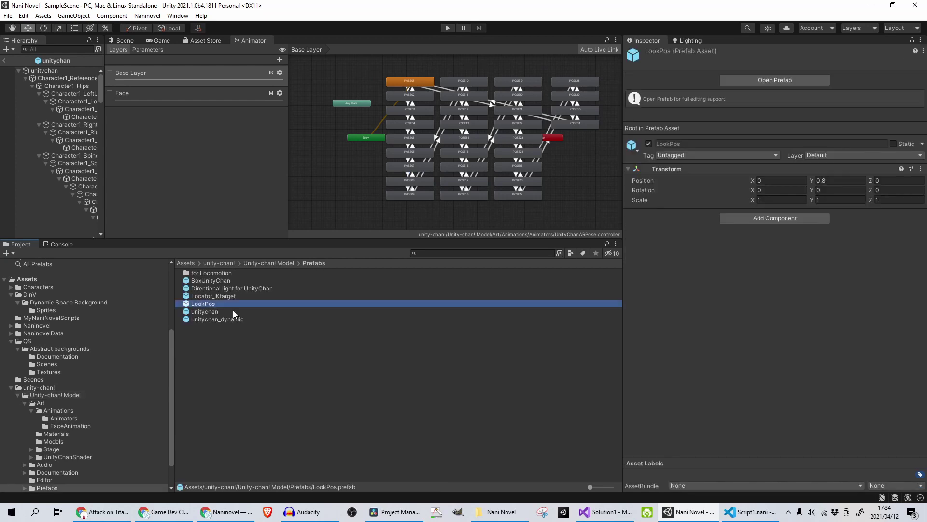
{"action": "left_click", "coordinate": [220, 310]}
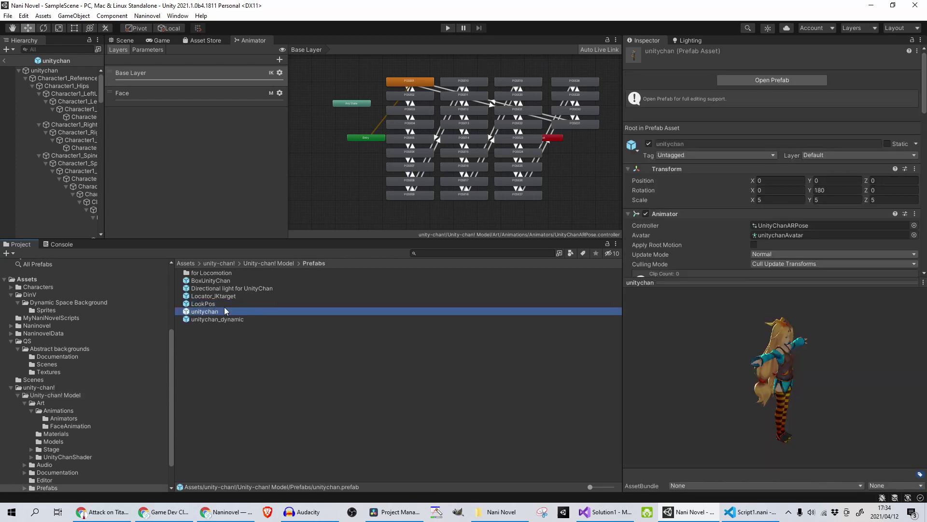
Add a new Naninovel character named Kohaku3D in the Characters settings.
{"action": "left_click", "coordinate": [147, 15]}
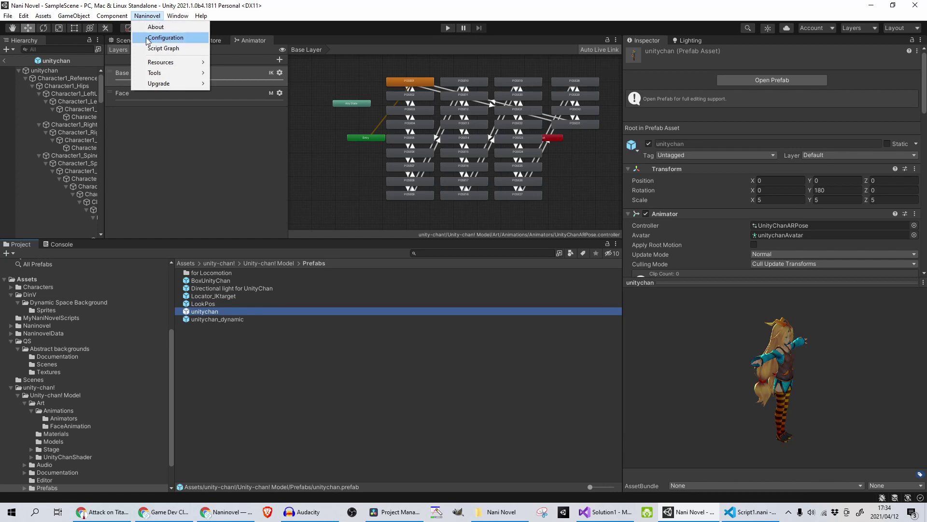
{"action": "mouse_move", "coordinate": [169, 62]}
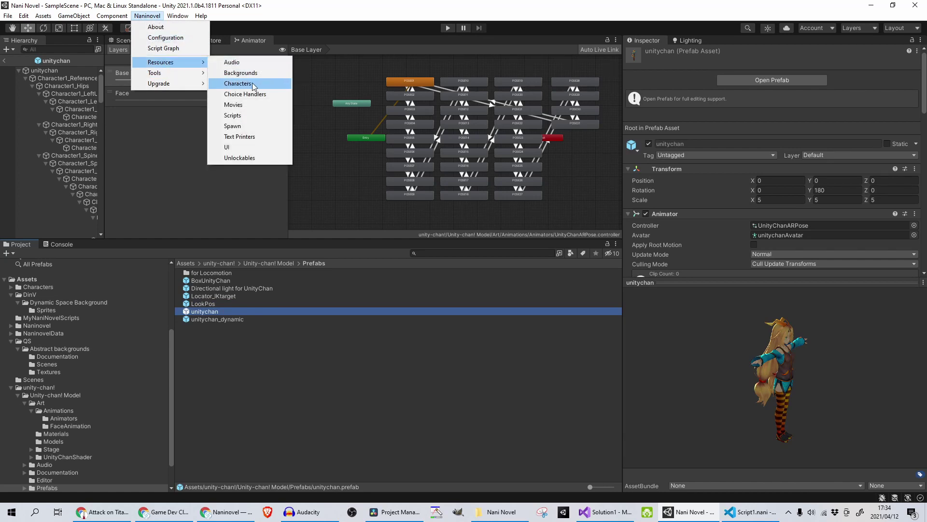
{"action": "left_click", "coordinate": [237, 84]}
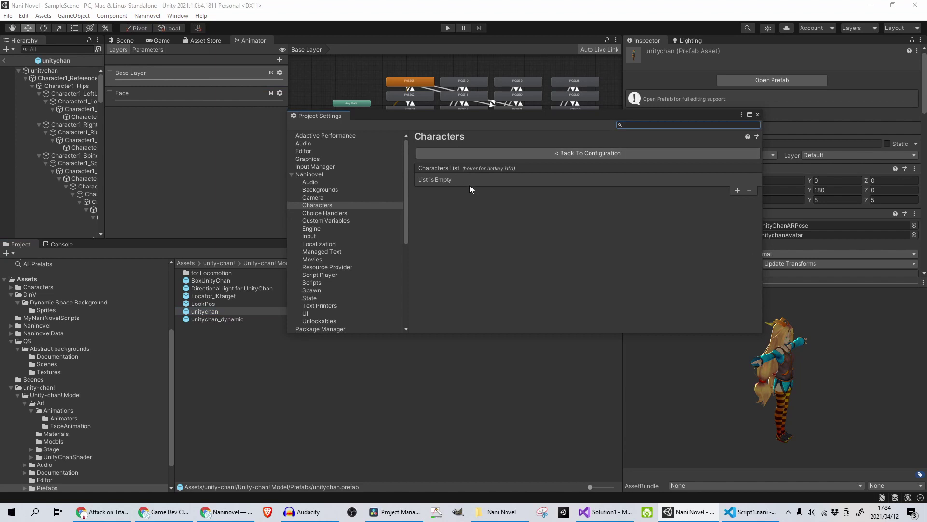
{"action": "left_click", "coordinate": [737, 190]}
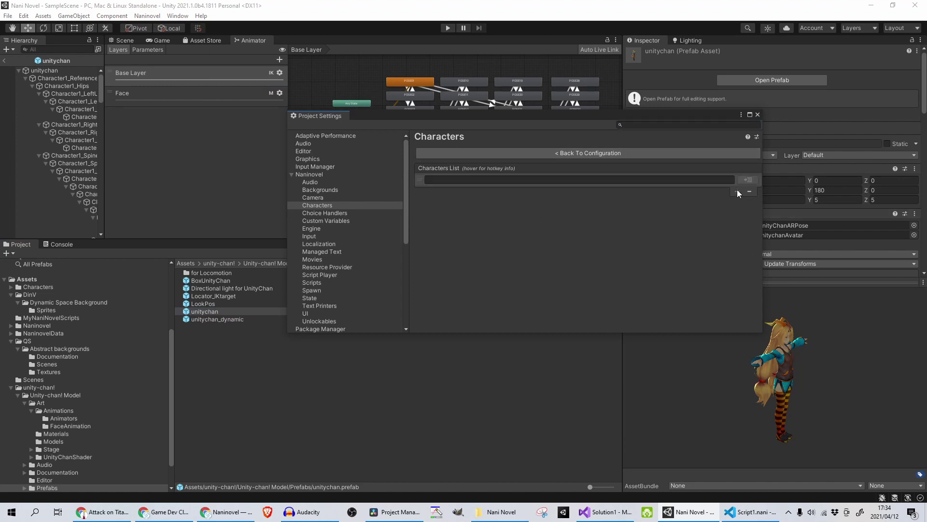
{"action": "left_click", "coordinate": [436, 182]}
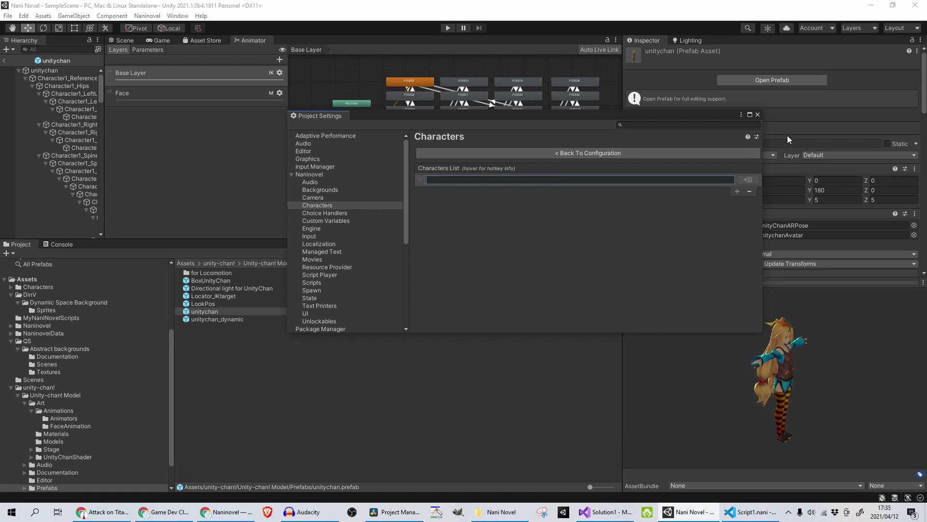
{"action": "type", "text": "Kohaku3D"}
Add a resource entry named Kohaku3D to the Kohaku3D character's metadata.
{"action": "left_click", "coordinate": [747, 181]}
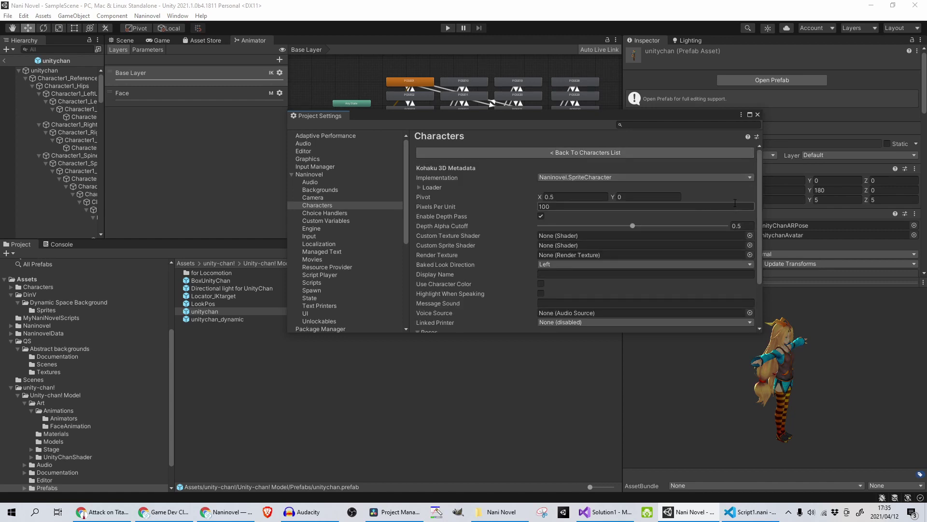
{"action": "scroll", "coordinate": [734, 207], "scroll_direction": "down", "scroll_amount": 3}
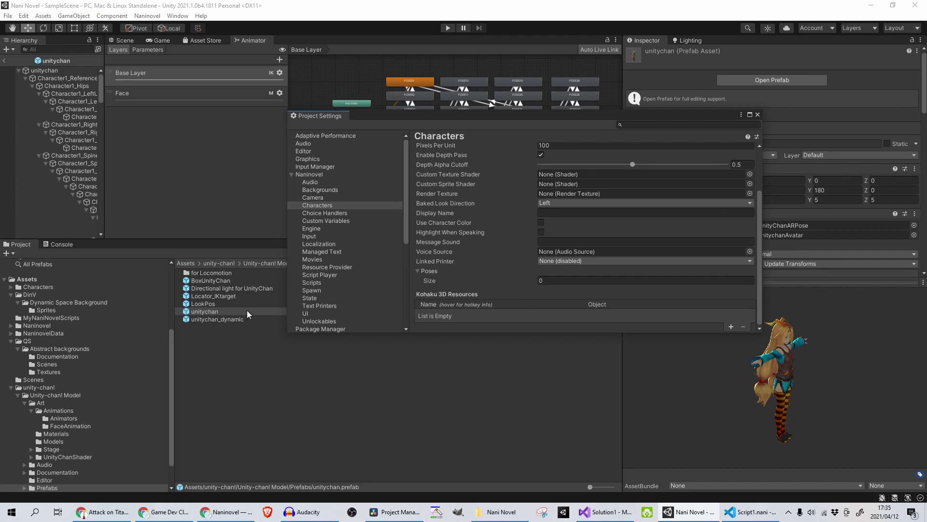
{"action": "left_click_drag", "start_coordinate": [242, 312], "coordinate": [773, 302]}
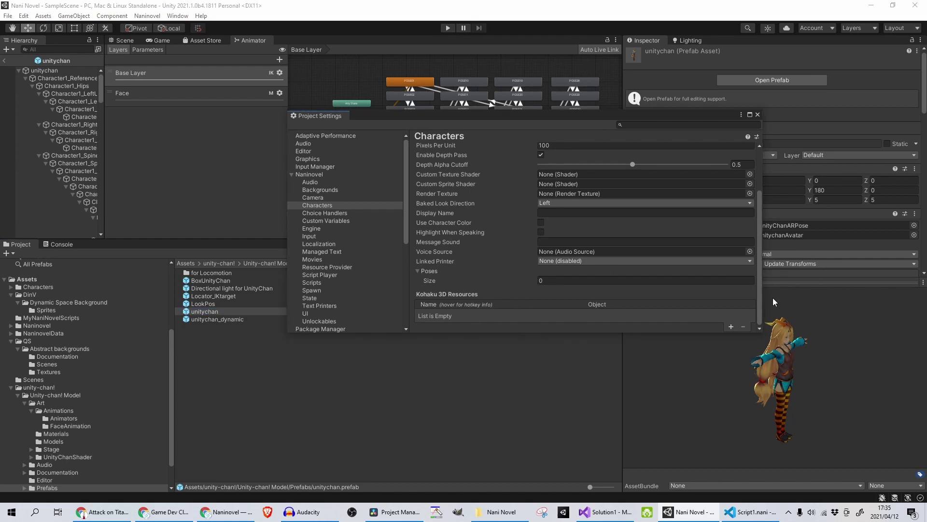
{"action": "left_click", "coordinate": [730, 327]}
{"action": "left_click", "coordinate": [452, 315]}
{"action": "type", "text": "Kohaku3D"}
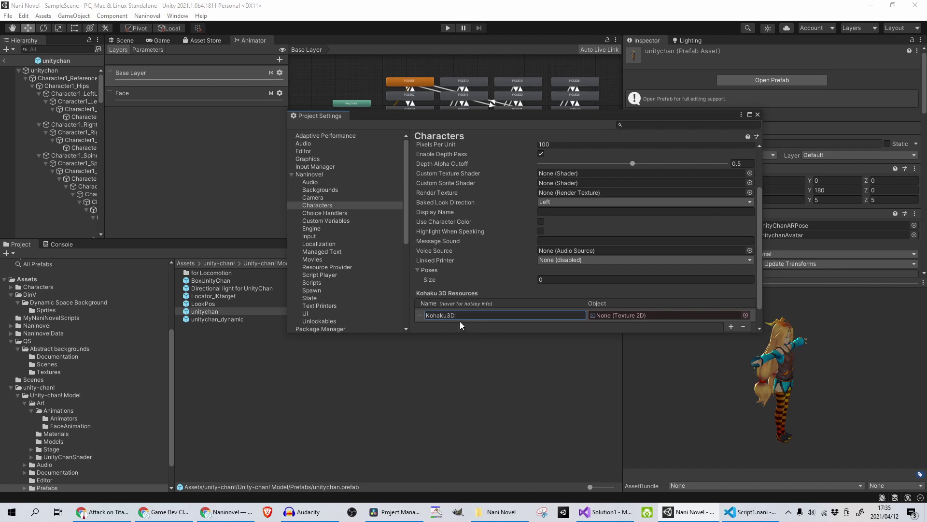
{"action": "scroll", "coordinate": [536, 272], "scroll_direction": "down", "scroll_amount": 2}
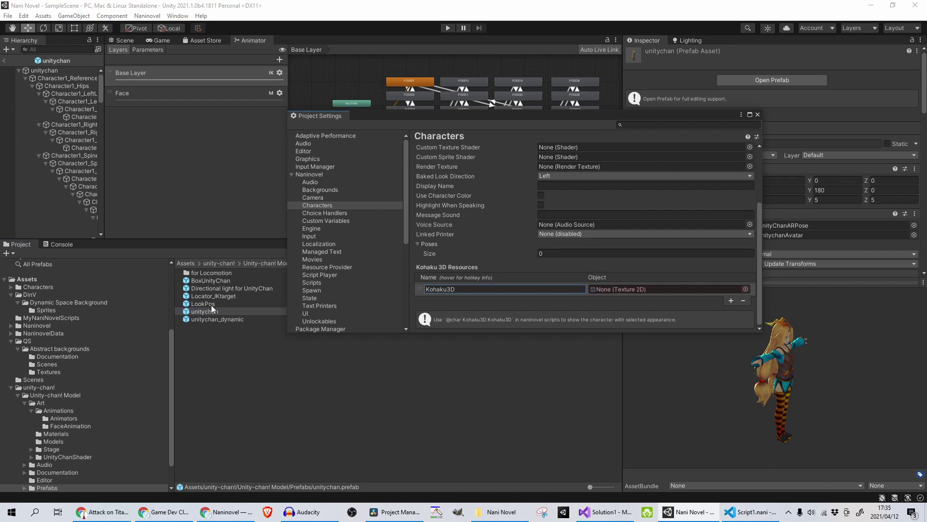
{"action": "left_click_drag", "start_coordinate": [211, 312], "coordinate": [604, 265]}
{"action": "scroll", "coordinate": [604, 265], "scroll_direction": "up", "scroll_amount": 3}
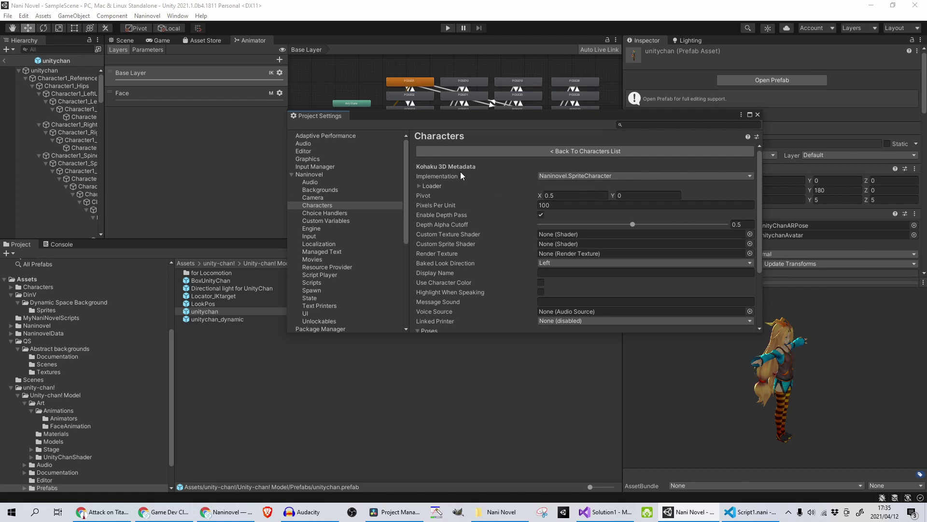
Make Kohaku3D a GenericCharacter using the unitychan prefab, and dock Project Settings beside the project files.
{"action": "left_click", "coordinate": [570, 178]}
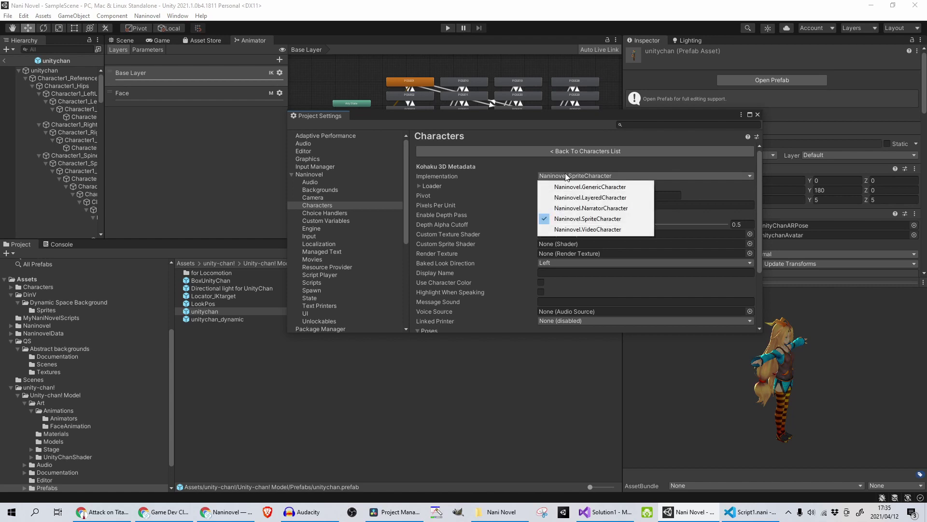
{"action": "left_click", "coordinate": [633, 188]}
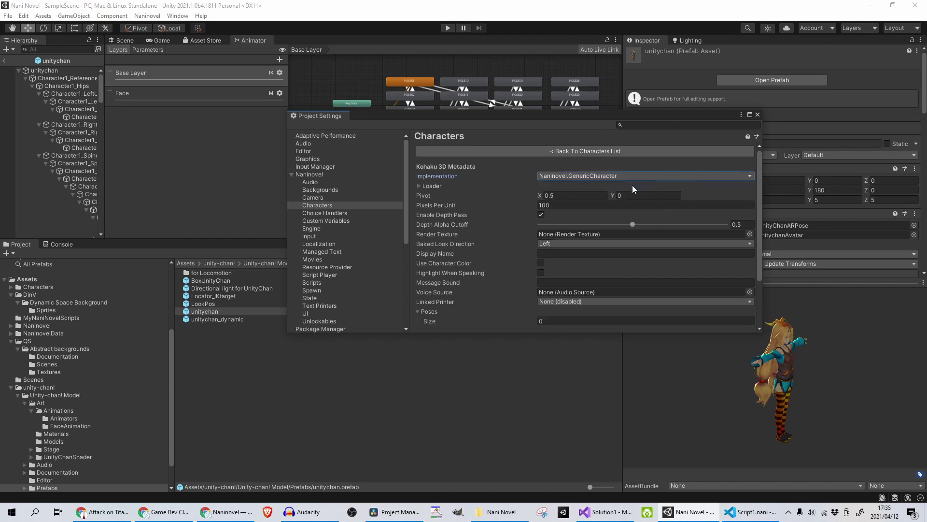
{"action": "scroll", "coordinate": [632, 185], "scroll_direction": "down", "scroll_amount": 3}
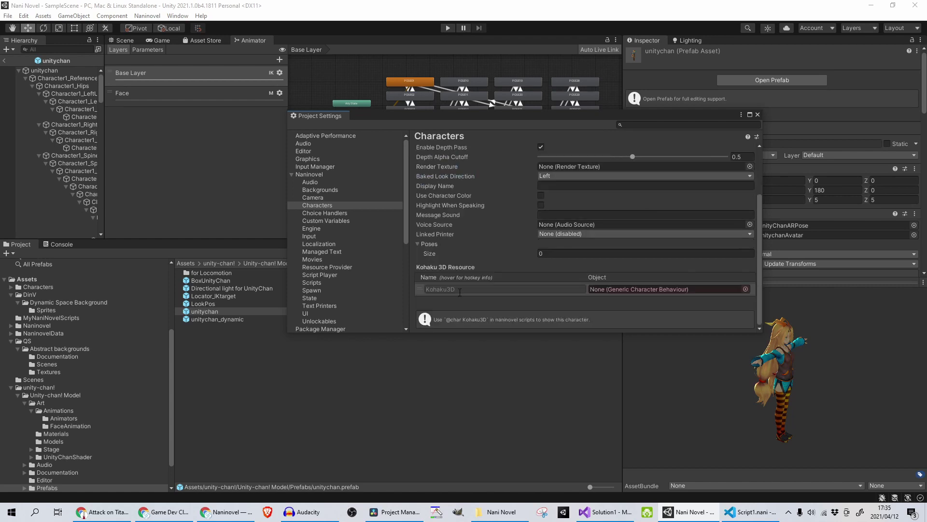
{"action": "left_click_drag", "start_coordinate": [208, 311], "coordinate": [651, 289]}
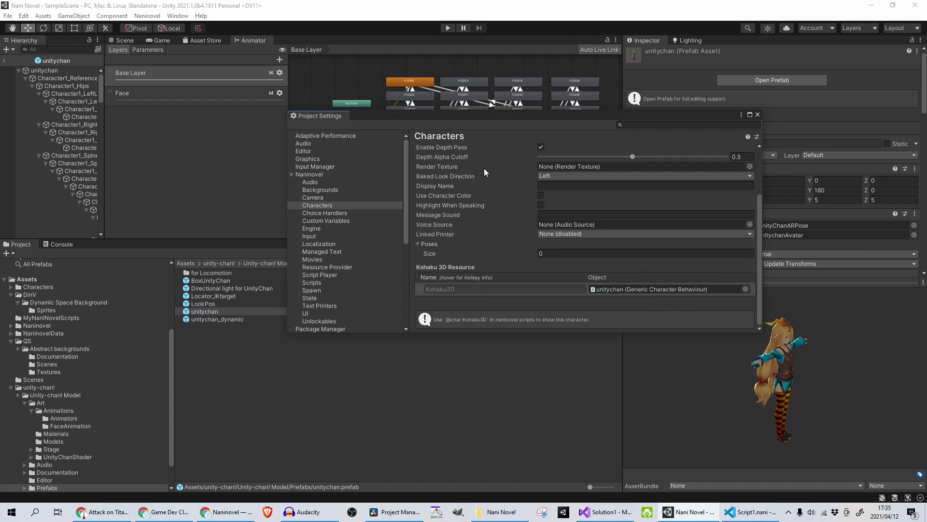
{"action": "left_click_drag", "start_coordinate": [300, 118], "coordinate": [530, 354]}
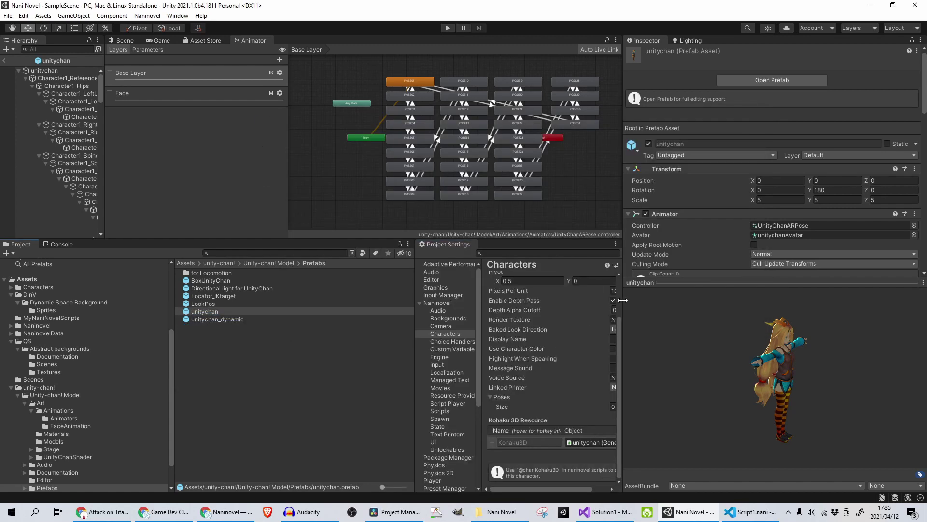
{"action": "left_click_drag", "start_coordinate": [622, 307], "coordinate": [363, 307]}
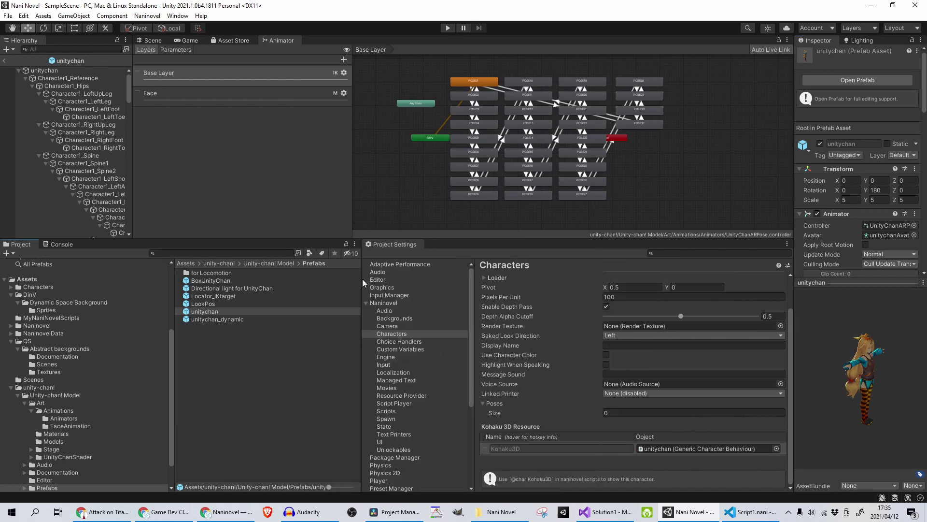
Play-test from NEW GAME through 'Prepare for the Adventure' and 'Of a lifetime!' to the choice prompt, then stop.
{"action": "middle_click", "coordinate": [291, 38]}
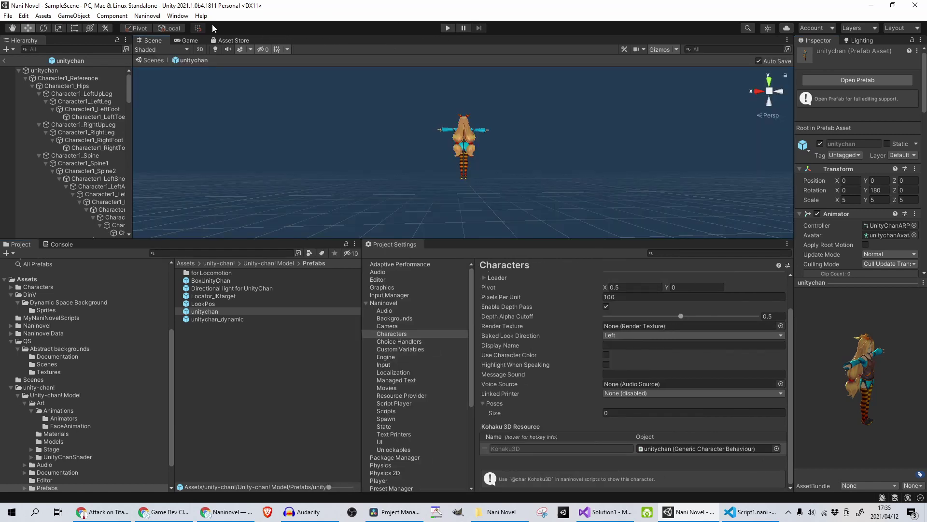
{"action": "left_click", "coordinate": [448, 28]}
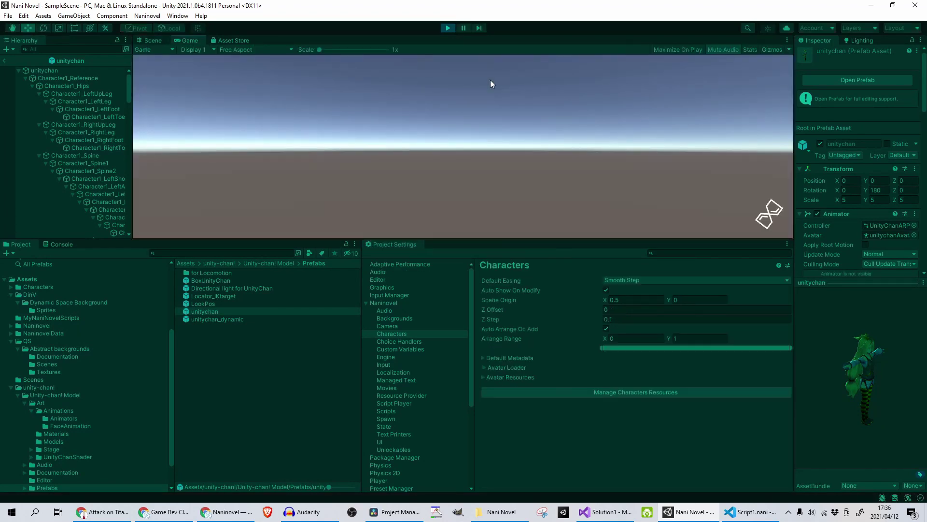
{"action": "left_click", "coordinate": [462, 129]}
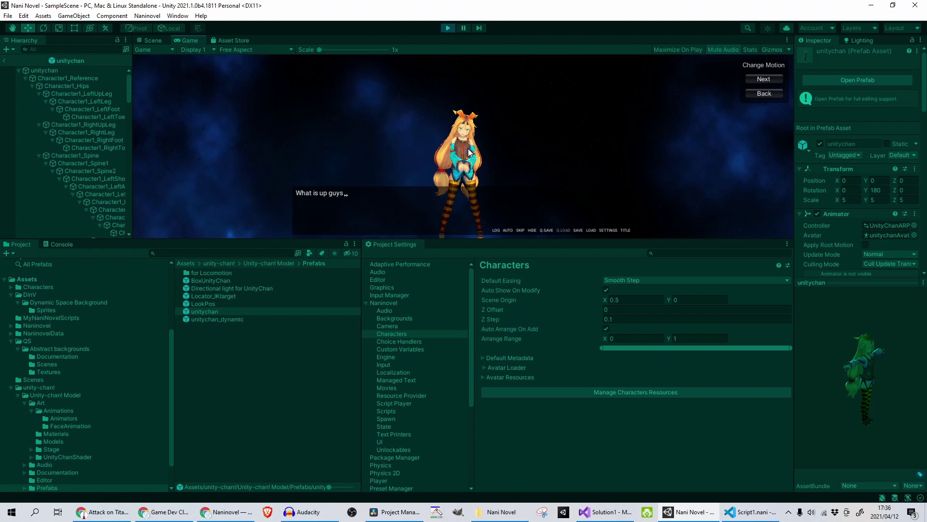
{"action": "left_click", "coordinate": [529, 146]}
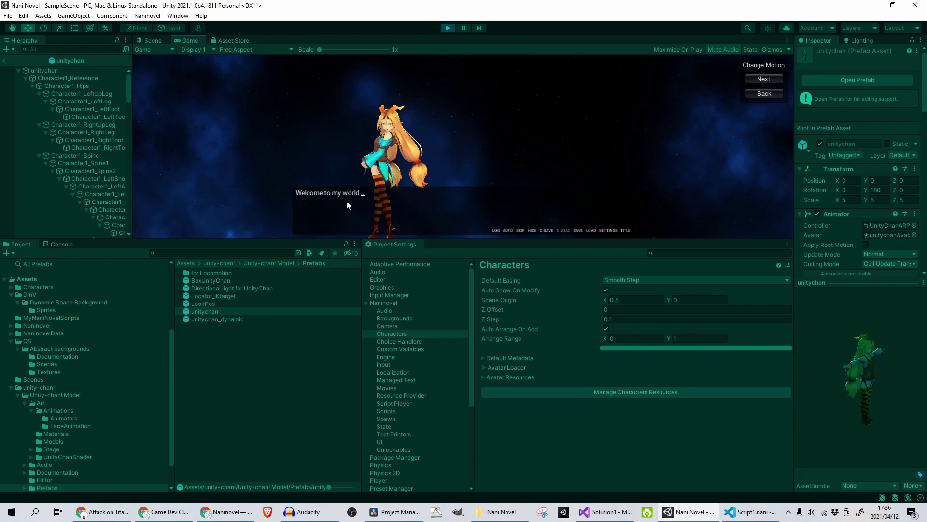
{"action": "left_click", "coordinate": [433, 147]}
{"action": "left_click", "coordinate": [433, 149]}
{"action": "left_click", "coordinate": [441, 165]}
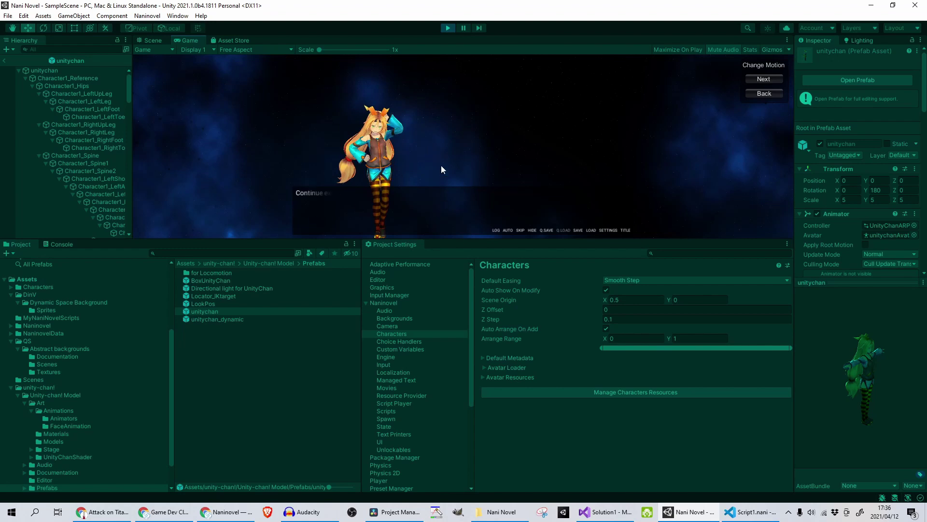
{"action": "left_click", "coordinate": [447, 28]}
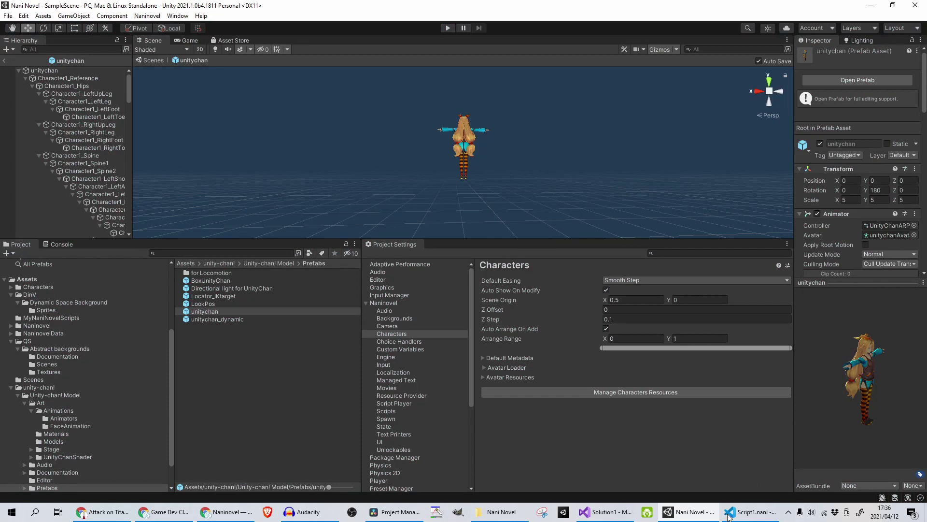
{"action": "left_click", "coordinate": [751, 513]}
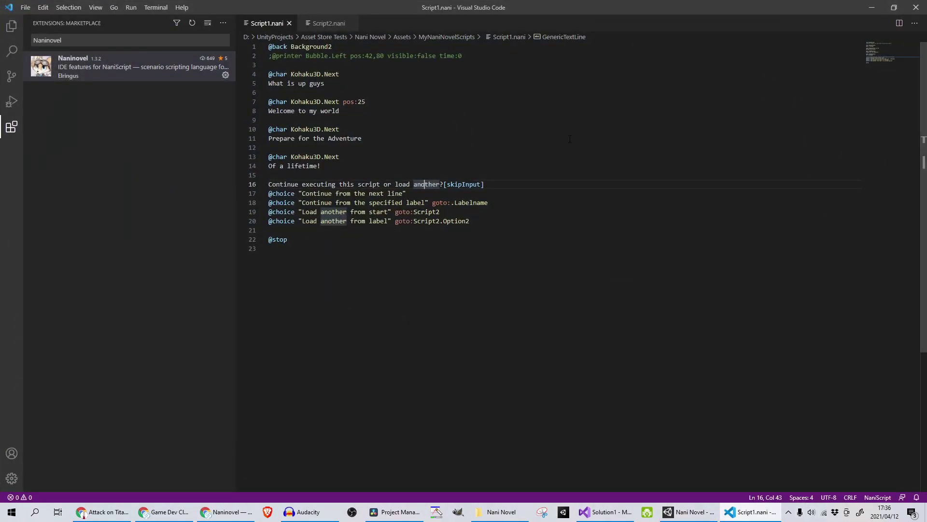
{"action": "left_click", "coordinate": [550, 145]}
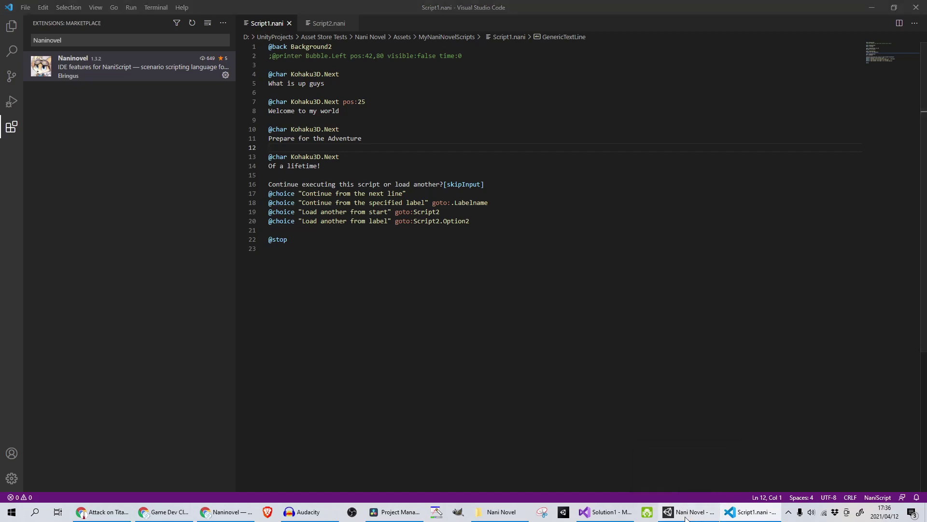
{"action": "key", "text": "alt+Tab"}
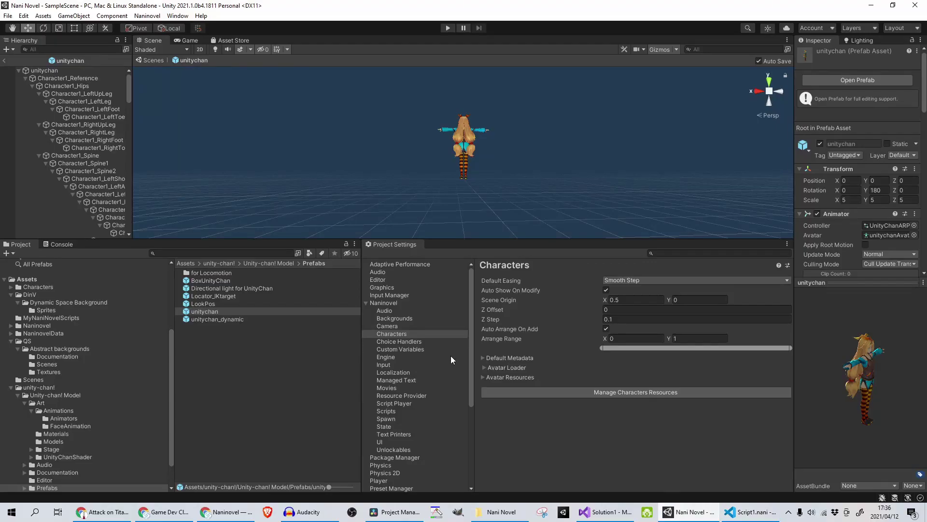
Open the MyNaniNovelScripts folder and look through the Create > Naninovel menu without creating anything.
{"action": "left_click", "coordinate": [27, 280]}
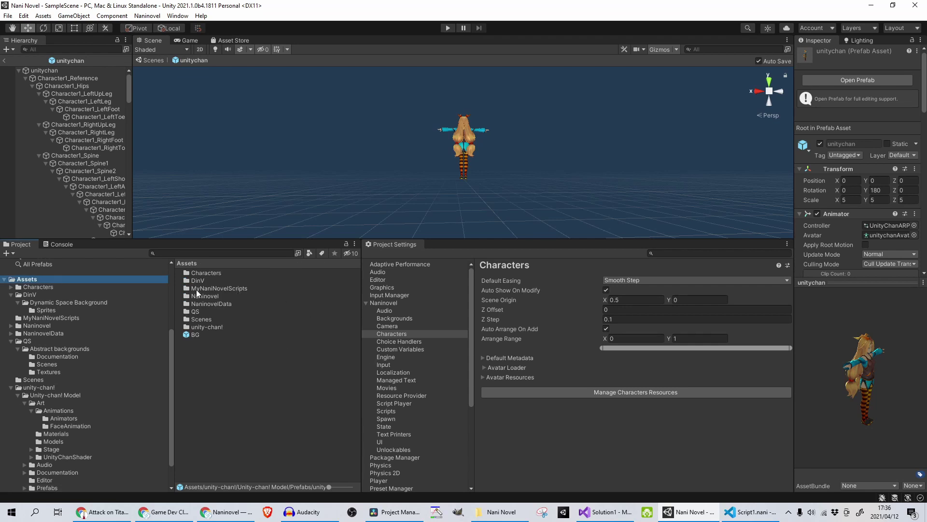
{"action": "left_click", "coordinate": [214, 288]}
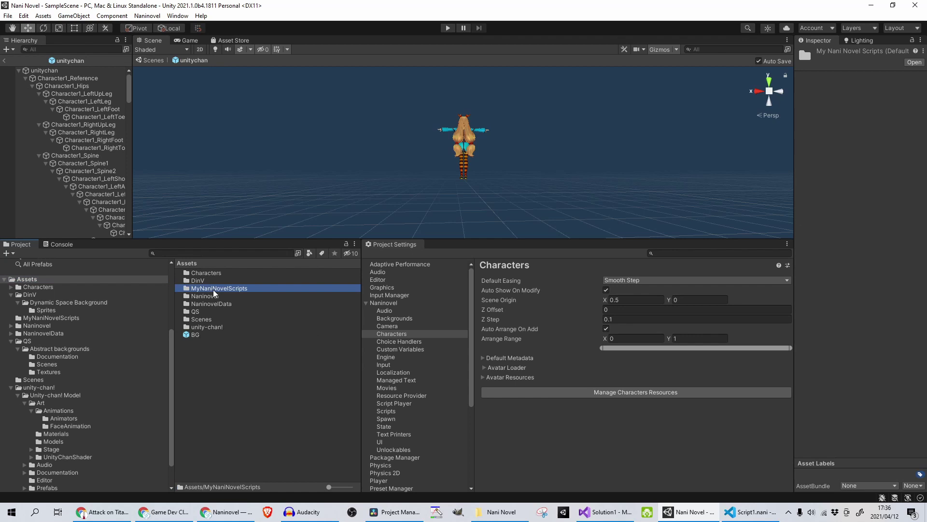
{"action": "double_click", "coordinate": [214, 289]}
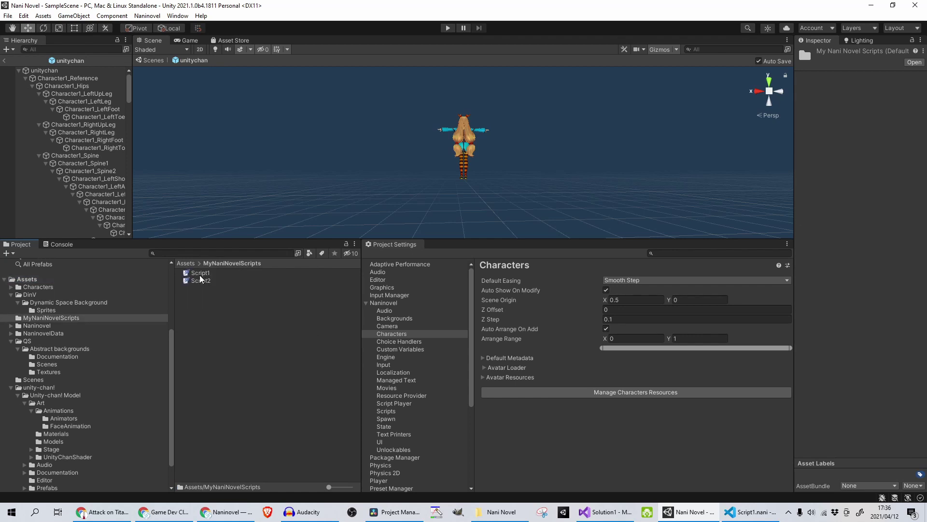
{"action": "left_click", "coordinate": [200, 273]}
{"action": "right_click", "coordinate": [227, 331]}
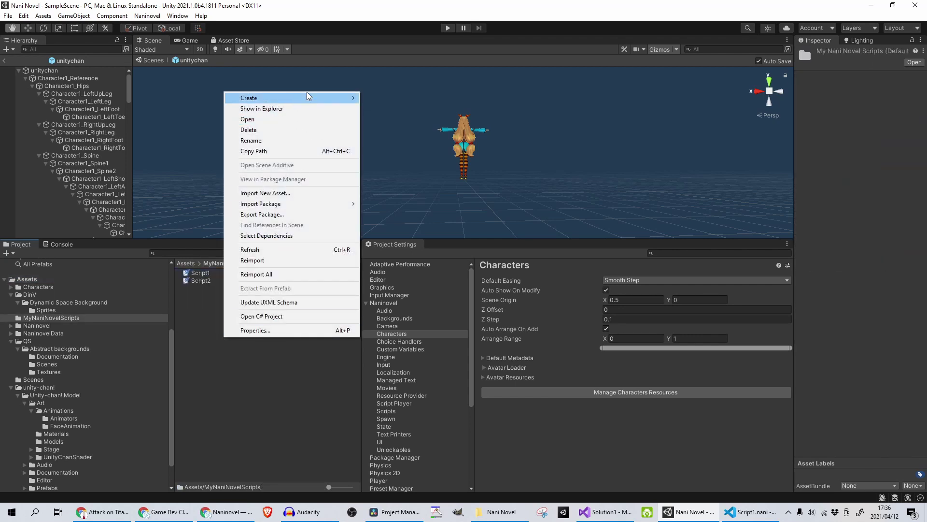
{"action": "mouse_move", "coordinate": [314, 98]}
{"action": "mouse_move", "coordinate": [418, 96]}
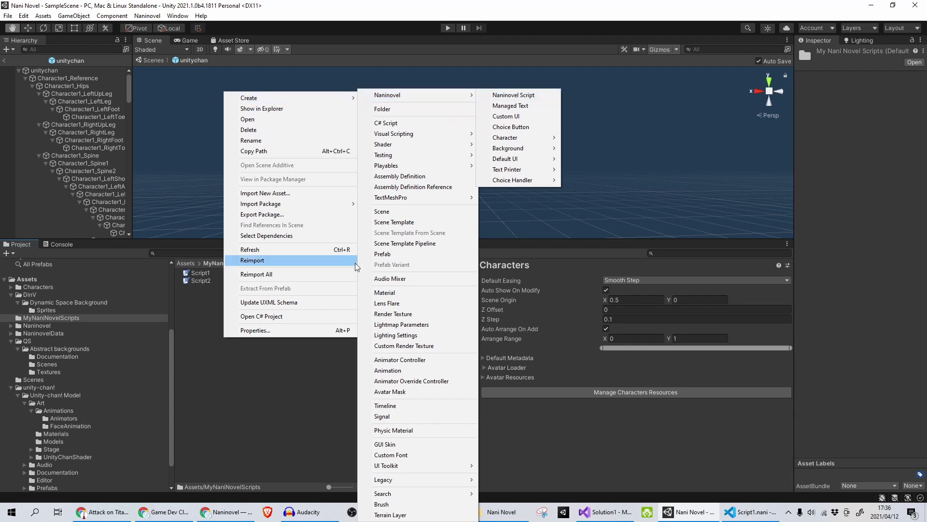
{"action": "left_click", "coordinate": [285, 361]}
Preview Script2 and Script1, then list the registered Naninovel script resources under Resource Provider.
{"action": "left_click", "coordinate": [201, 281]}
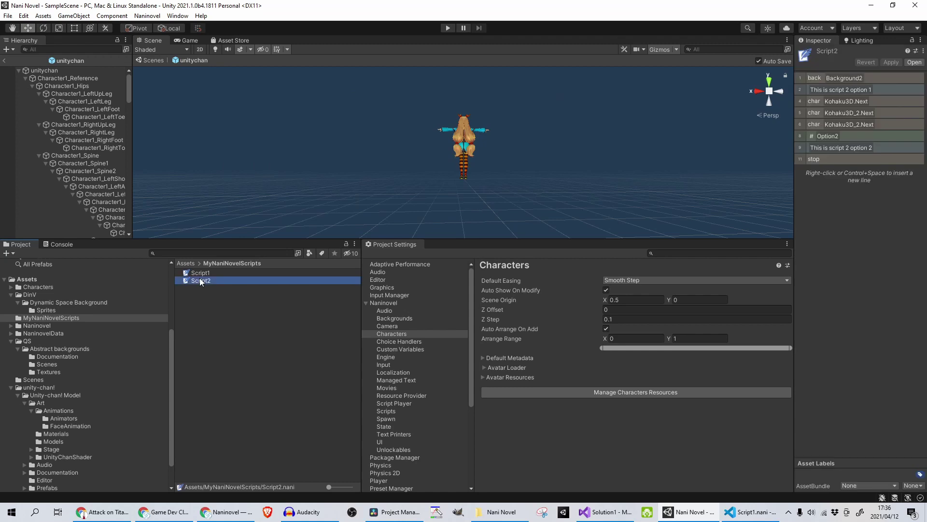
{"action": "left_click", "coordinate": [194, 274]}
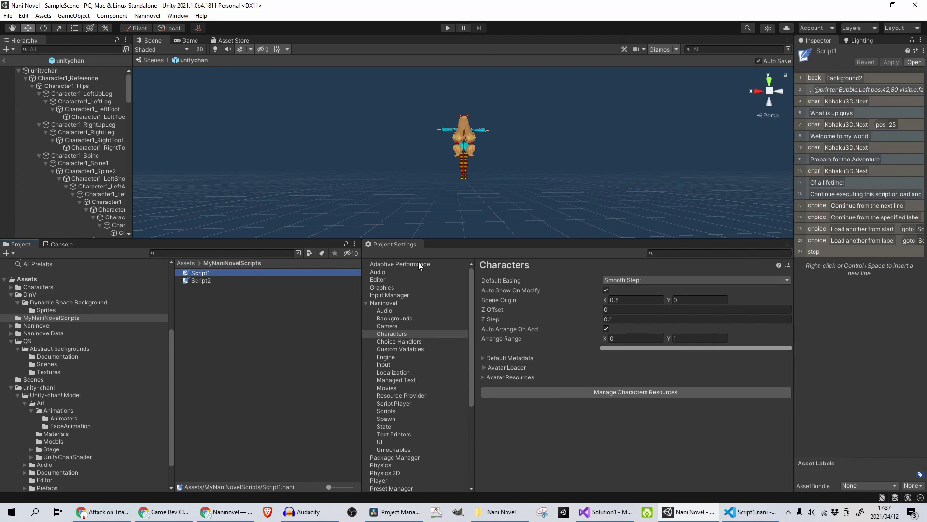
{"action": "left_click", "coordinate": [414, 396]}
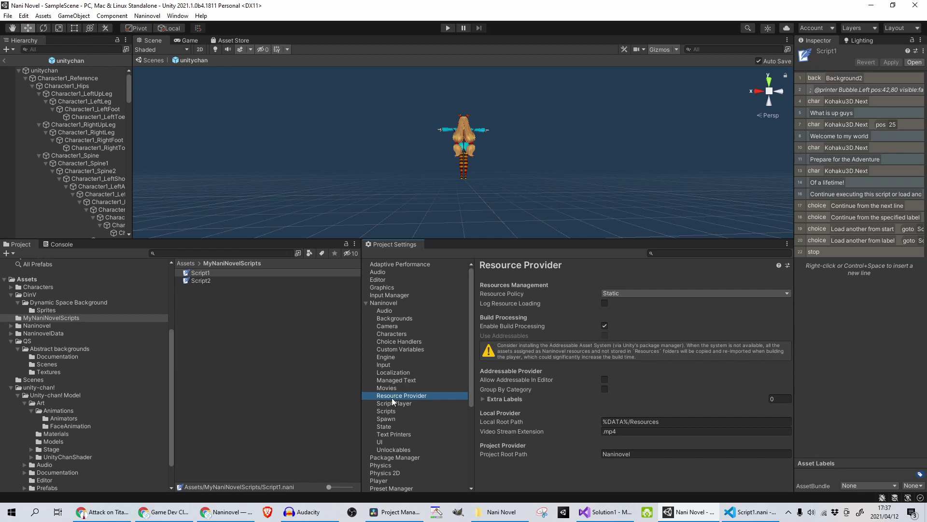
{"action": "left_click", "coordinate": [397, 412]}
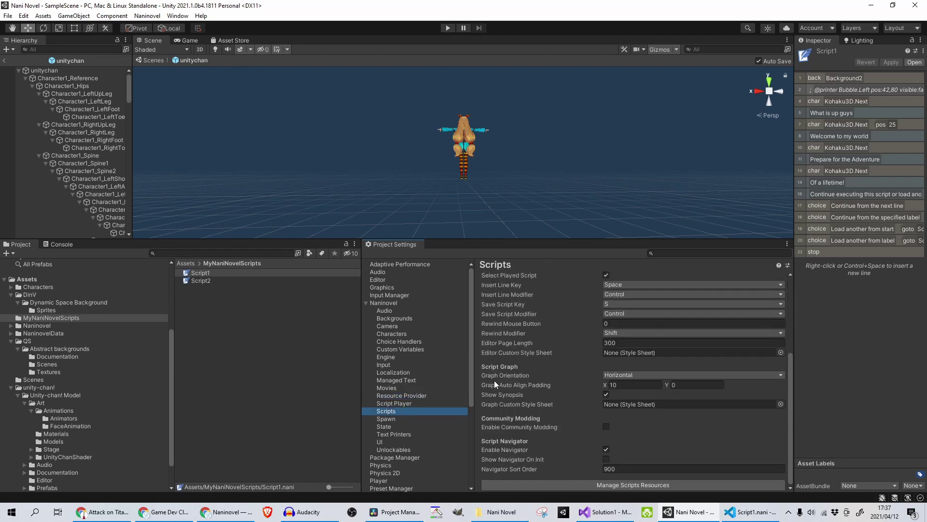
{"action": "left_click", "coordinate": [627, 486]}
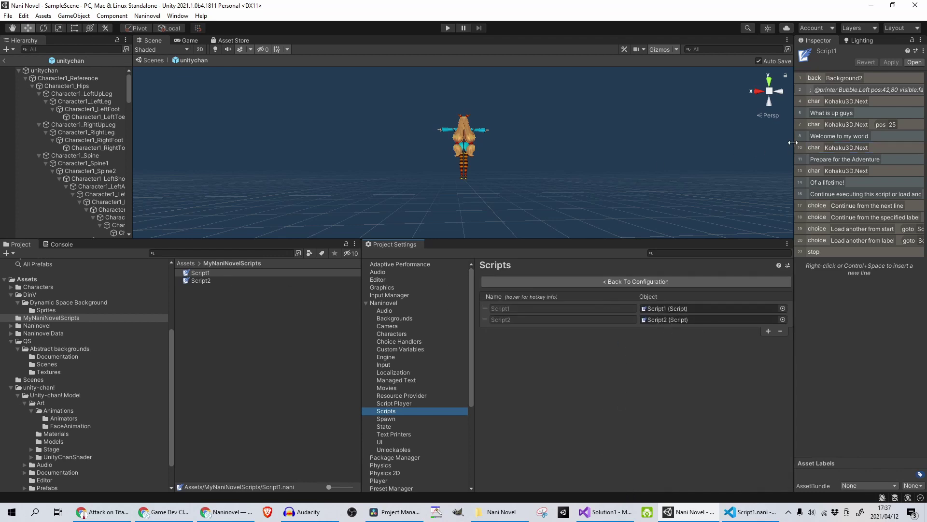
Widen the Inspector to read Script1's full lines, then narrow it back.
{"action": "left_click_drag", "start_coordinate": [794, 145], "coordinate": [489, 145]}
{"action": "mouse_move", "coordinate": [590, 75]}
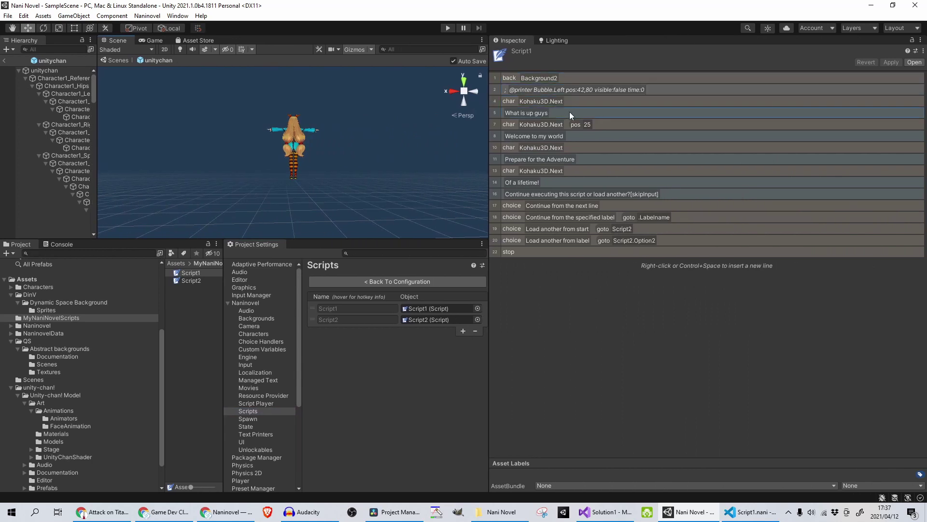
{"action": "mouse_move", "coordinate": [535, 101]}
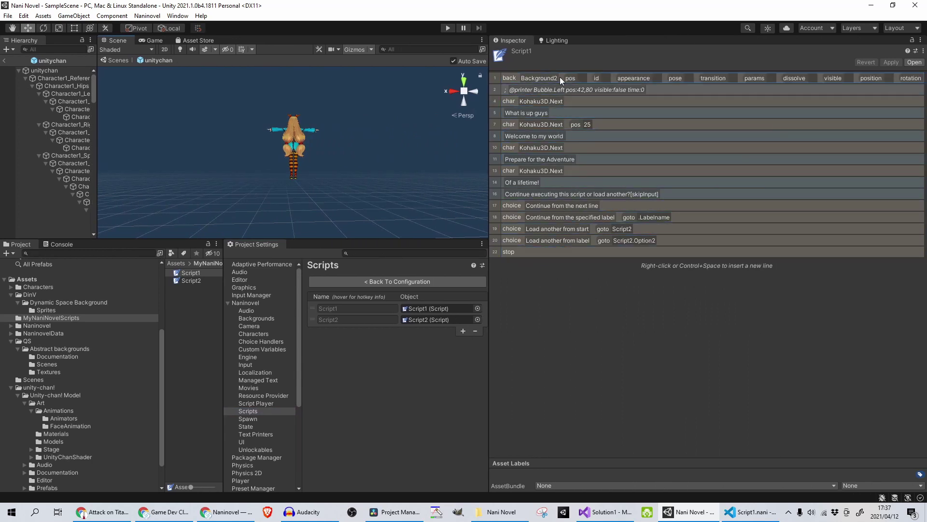
{"action": "mouse_move", "coordinate": [533, 253]}
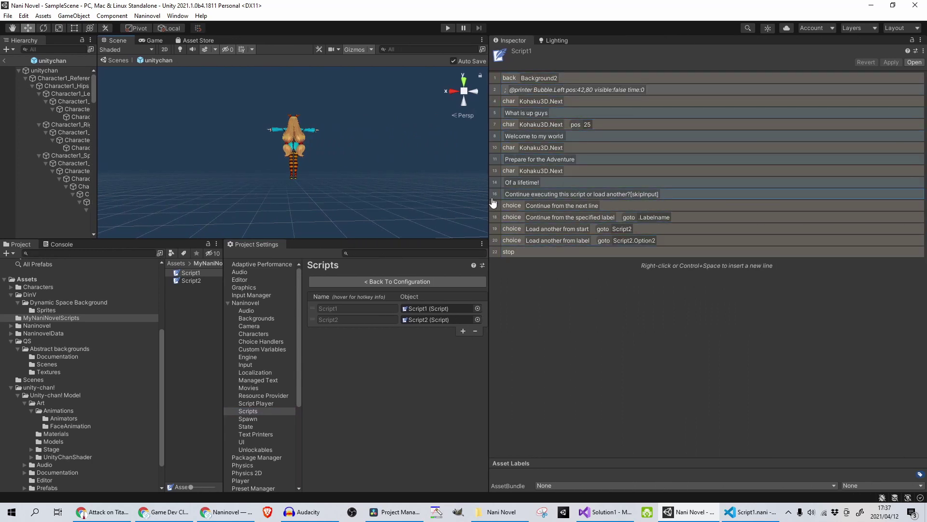
{"action": "left_click_drag", "start_coordinate": [489, 201], "coordinate": [742, 208]}
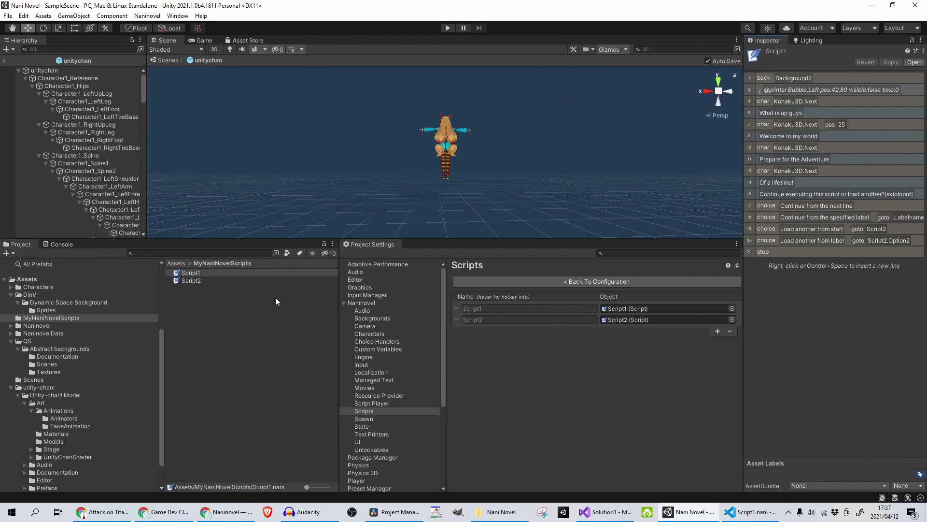
Open Script1 in Visual Studio Code and move through its lines 7 to 14.
{"action": "double_click", "coordinate": [206, 272]}
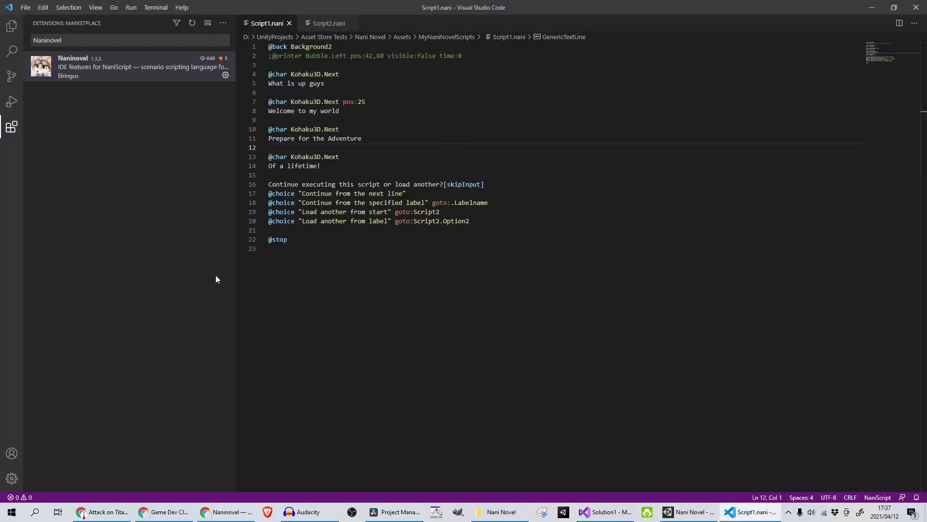
{"action": "left_click", "coordinate": [542, 296]}
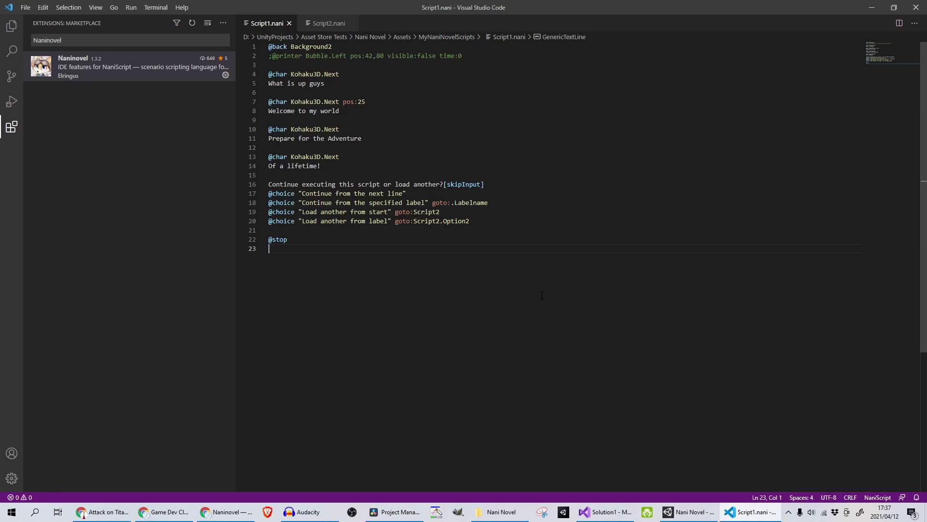
{"action": "left_click", "coordinate": [462, 103]}
{"action": "left_click", "coordinate": [460, 127]}
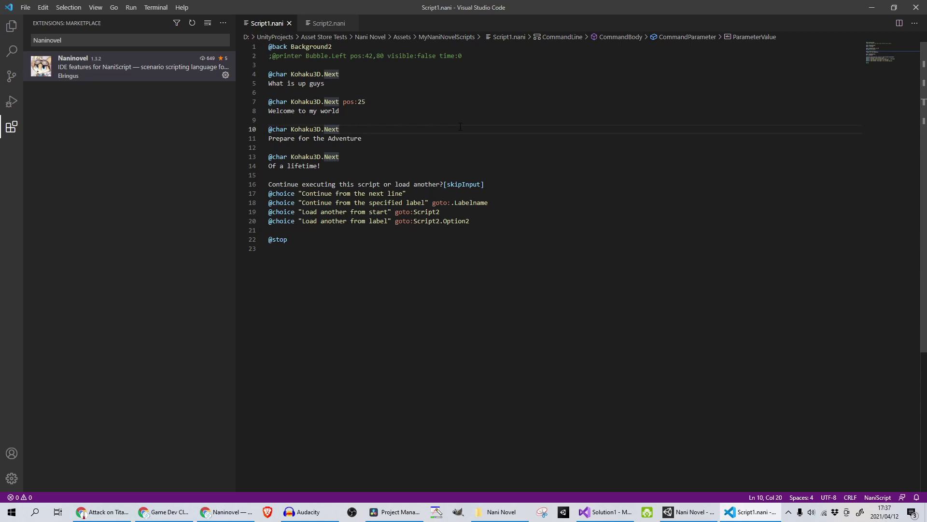
{"action": "key", "text": "Down"}
{"action": "key", "text": "Down"}
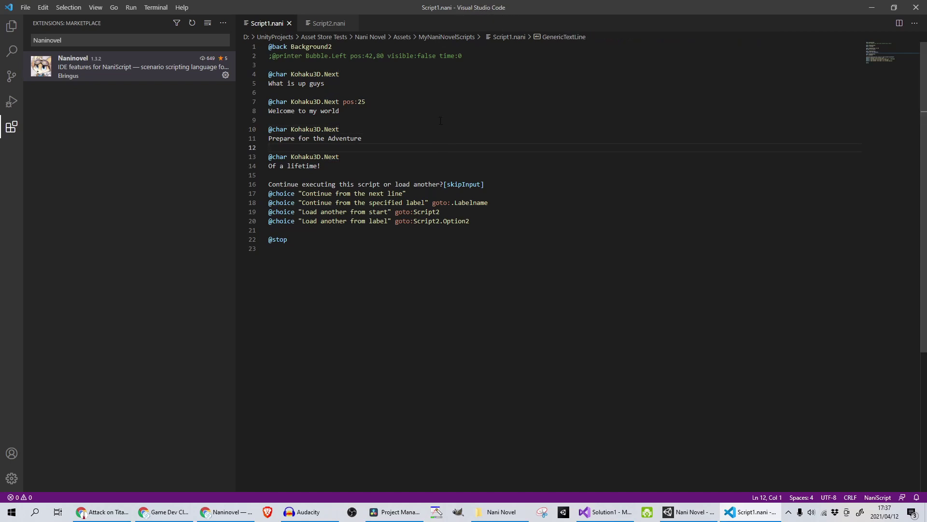
{"action": "key", "text": "Left"}
{"action": "left_click", "coordinate": [346, 165]}
{"action": "left_click_drag", "start_coordinate": [408, 151], "coordinate": [270, 110]}
{"action": "left_click", "coordinate": [387, 114]}
{"action": "left_click_drag", "start_coordinate": [332, 46], "coordinate": [269, 46]}
{"action": "left_click", "coordinate": [376, 81]}
{"action": "left_click_drag", "start_coordinate": [287, 74], "coordinate": [252, 76]}
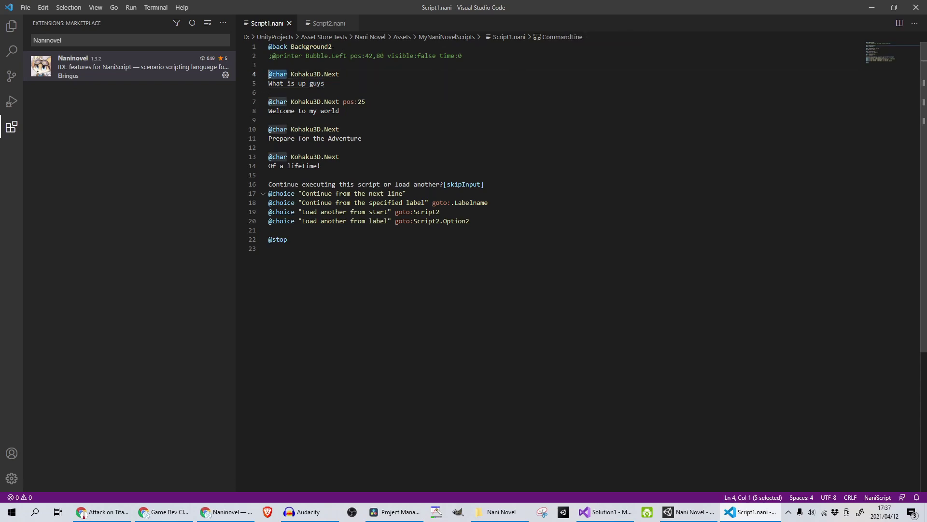
{"action": "double_click", "coordinate": [305, 73]}
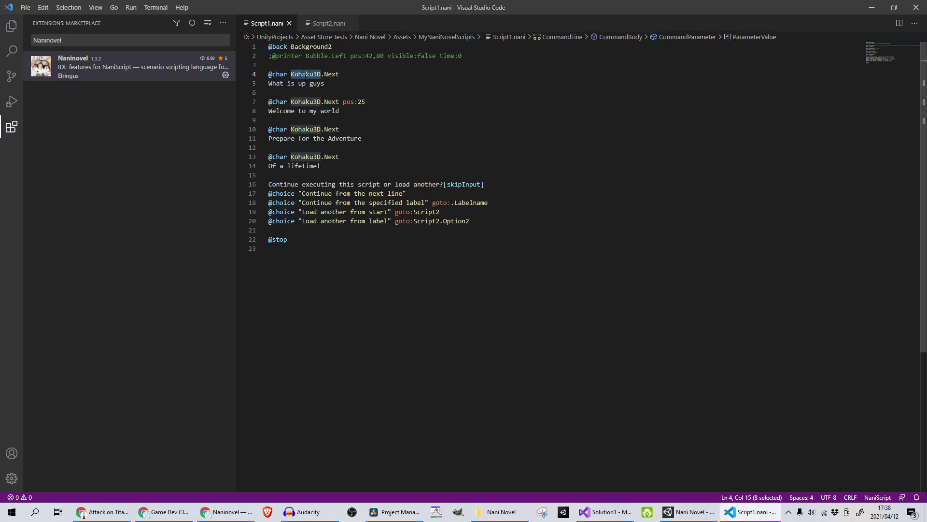
{"action": "double_click", "coordinate": [330, 75]}
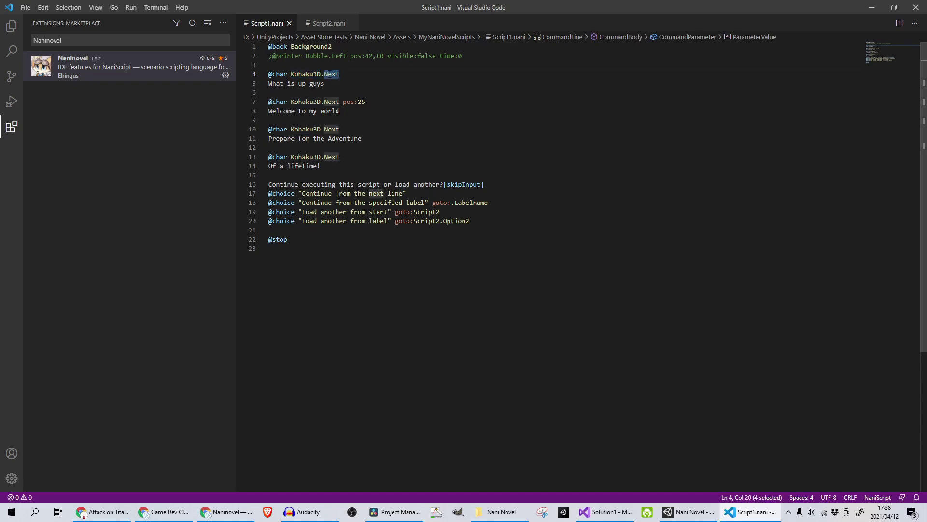
Back in Unity, open unitychan's UnityChanARPose animator controller and widen the graph area.
{"action": "key", "text": "alt+Tab"}
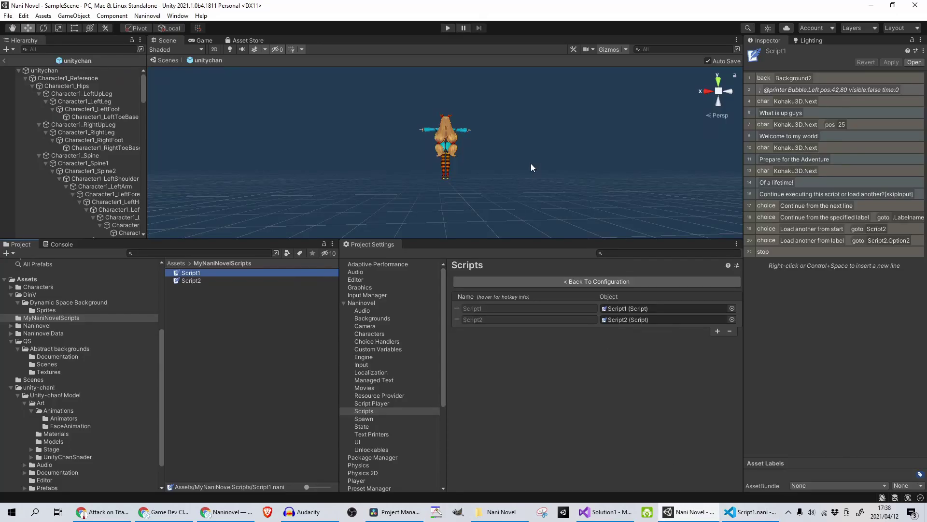
{"action": "left_click", "coordinate": [47, 72]}
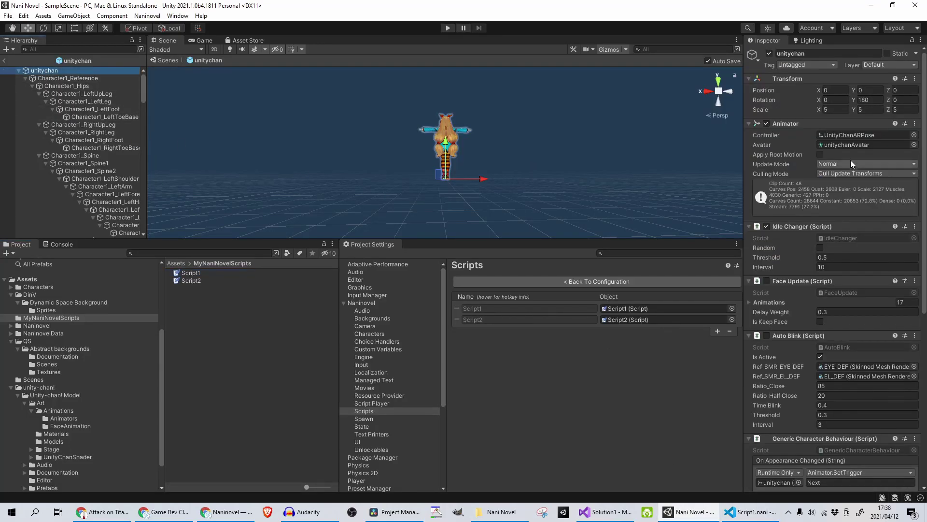
{"action": "double_click", "coordinate": [843, 134]}
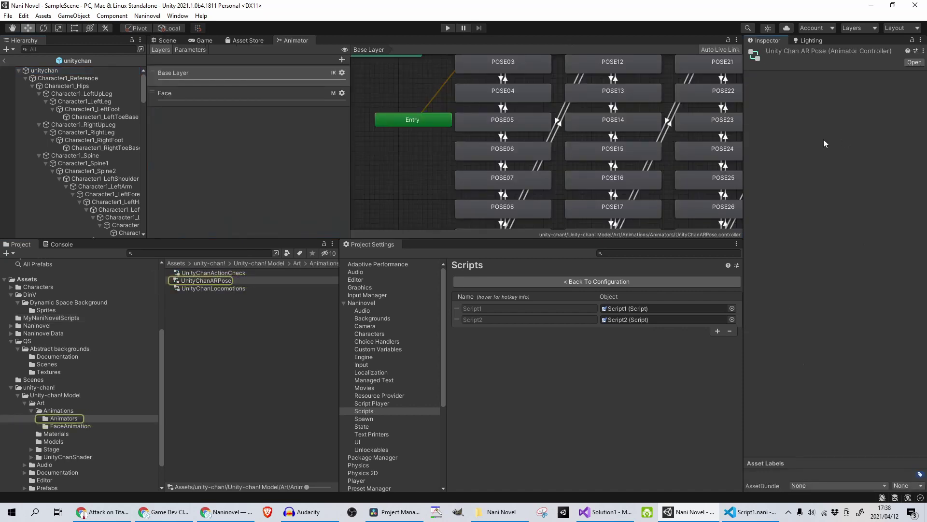
{"action": "left_click_drag", "start_coordinate": [344, 171], "coordinate": [221, 160]}
{"action": "scroll", "coordinate": [321, 145], "scroll_direction": "up", "scroll_amount": 2}
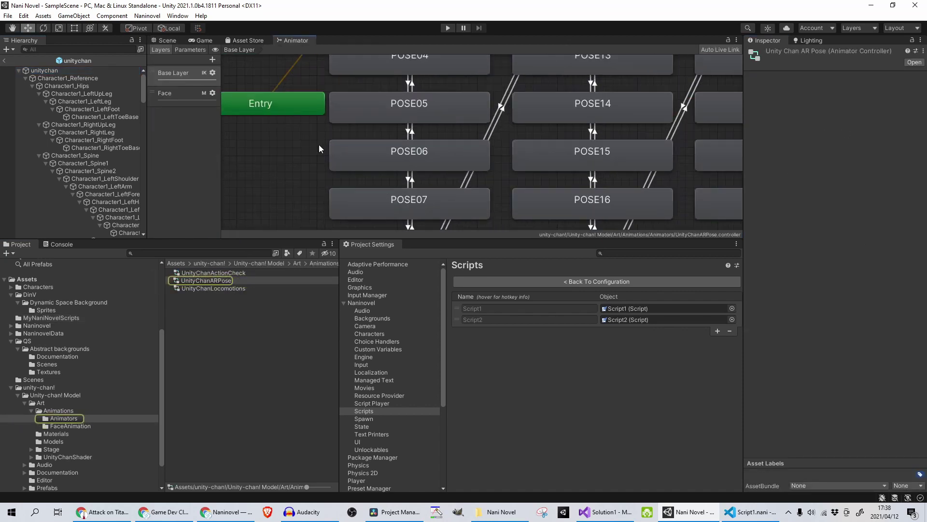
{"action": "scroll", "coordinate": [371, 126], "scroll_direction": "down", "scroll_amount": 3}
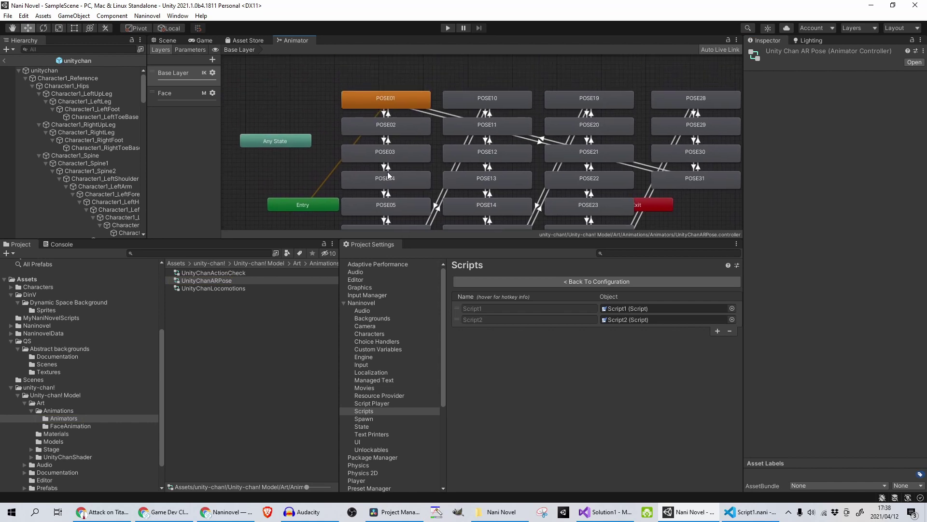
Inspect the POSE01→02, POSE02→03 and POSE03→04 transitions and their Next conditions.
{"action": "left_click", "coordinate": [385, 115]}
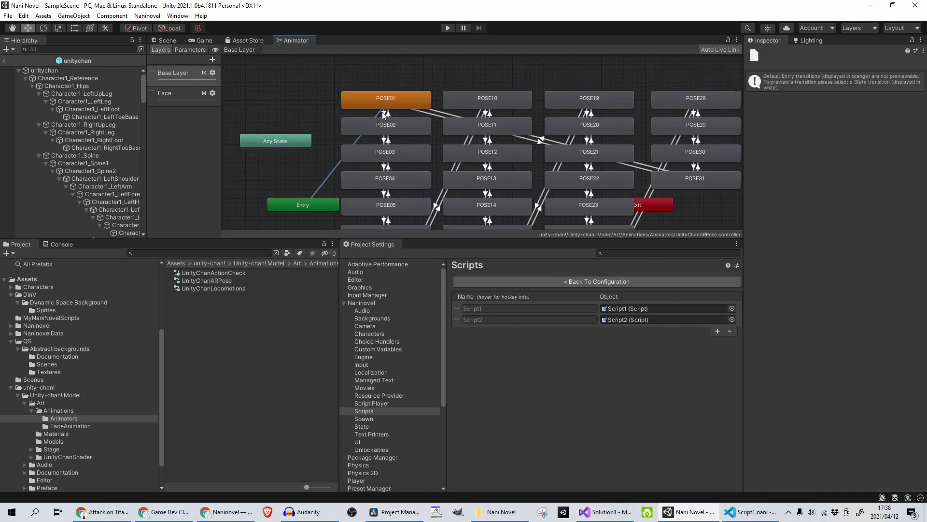
{"action": "left_click", "coordinate": [385, 115]}
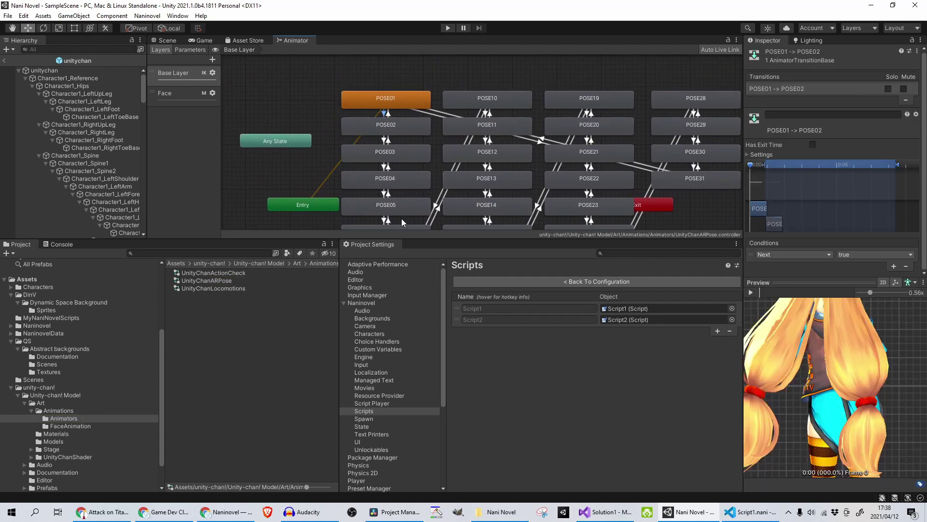
{"action": "left_click", "coordinate": [385, 140]}
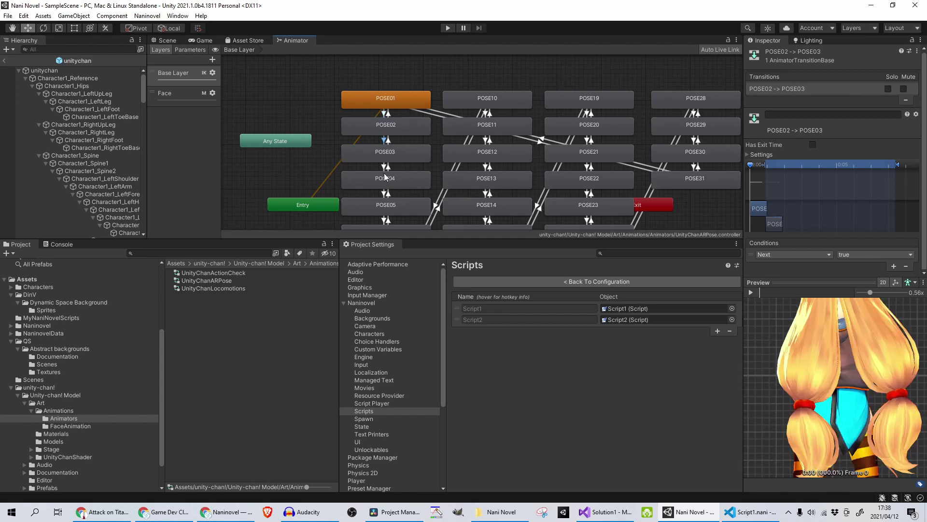
{"action": "left_click", "coordinate": [385, 167]}
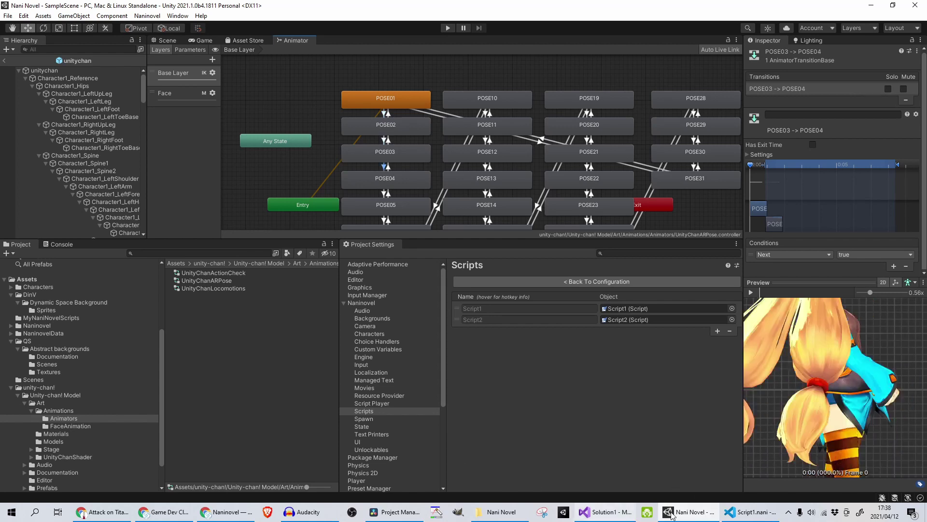
{"action": "left_click", "coordinate": [748, 513]}
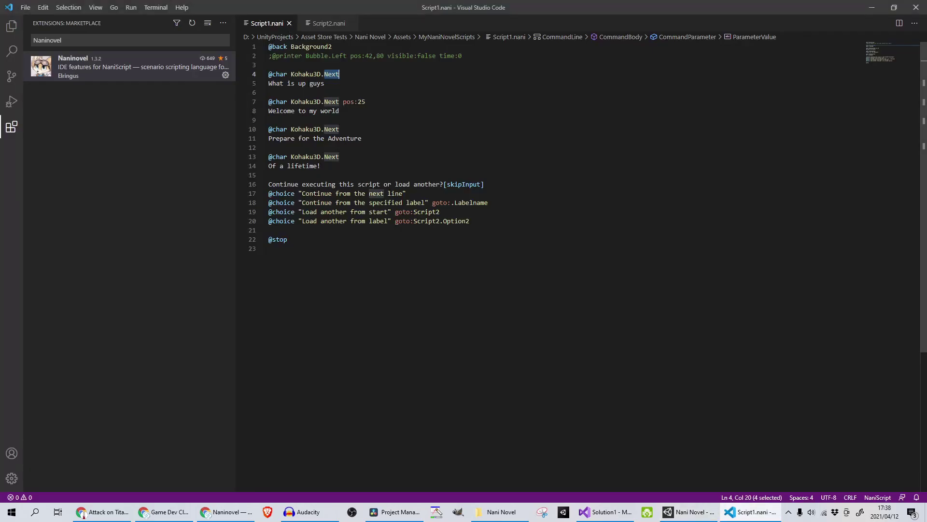
{"action": "left_click_drag", "start_coordinate": [345, 79], "coordinate": [263, 68]}
{"action": "left_click", "coordinate": [344, 100]}
{"action": "left_click_drag", "start_coordinate": [325, 83], "coordinate": [247, 85]}
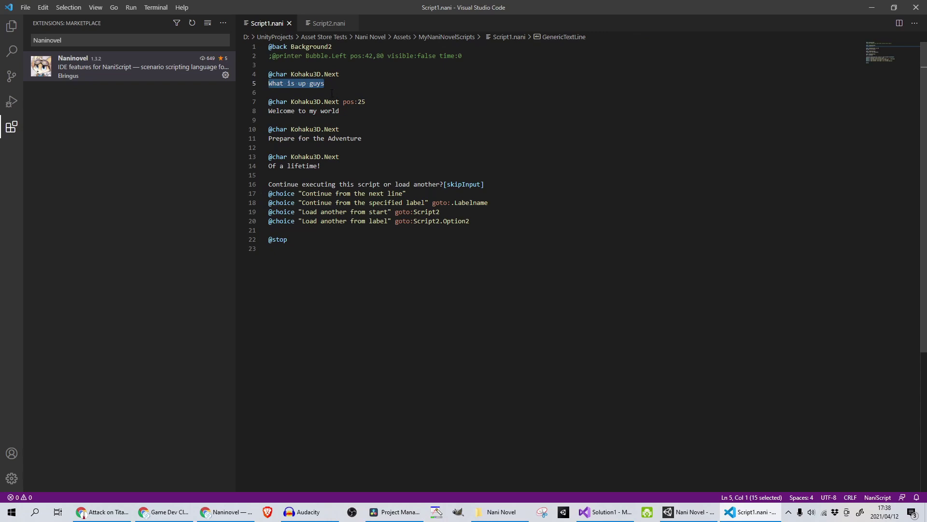
{"action": "left_click", "coordinate": [330, 91]}
{"action": "left_click_drag", "start_coordinate": [325, 83], "coordinate": [248, 87]}
{"action": "key", "text": "alt+Tab"}
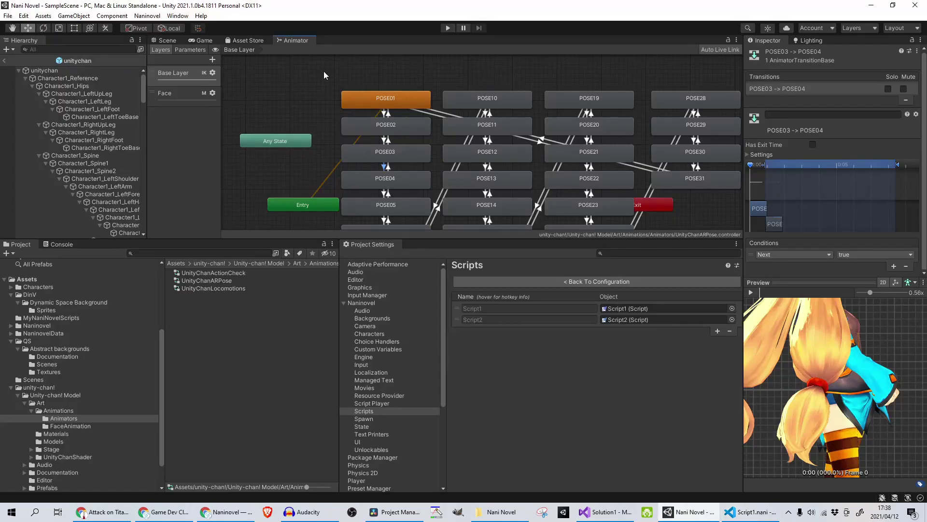
Play from the Scene view and start a New Game until Unity-chan says 'What is up guys'.
{"action": "left_click", "coordinate": [164, 40]}
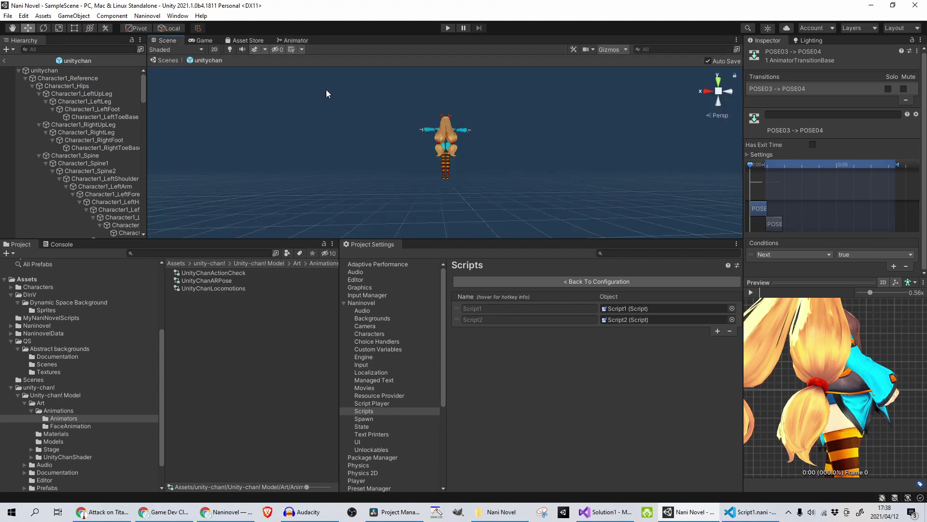
{"action": "left_click", "coordinate": [448, 28]}
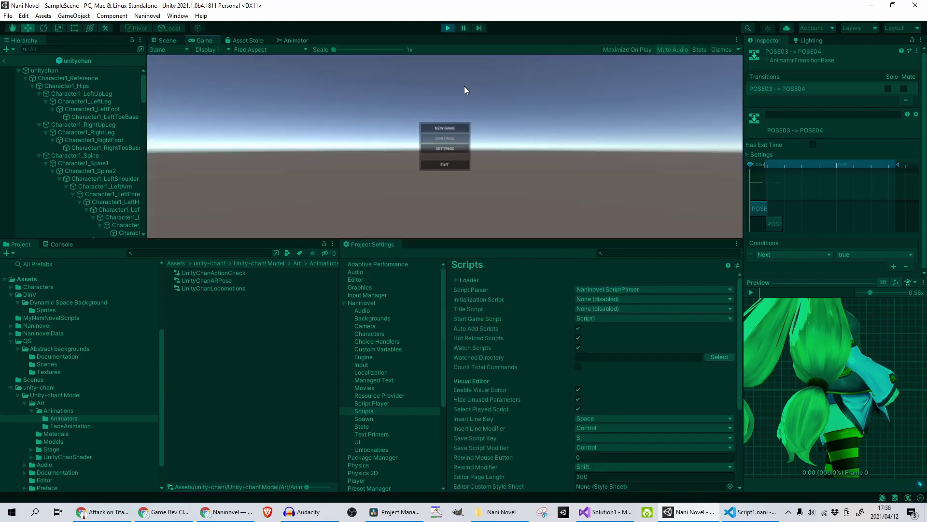
{"action": "left_click", "coordinate": [456, 128]}
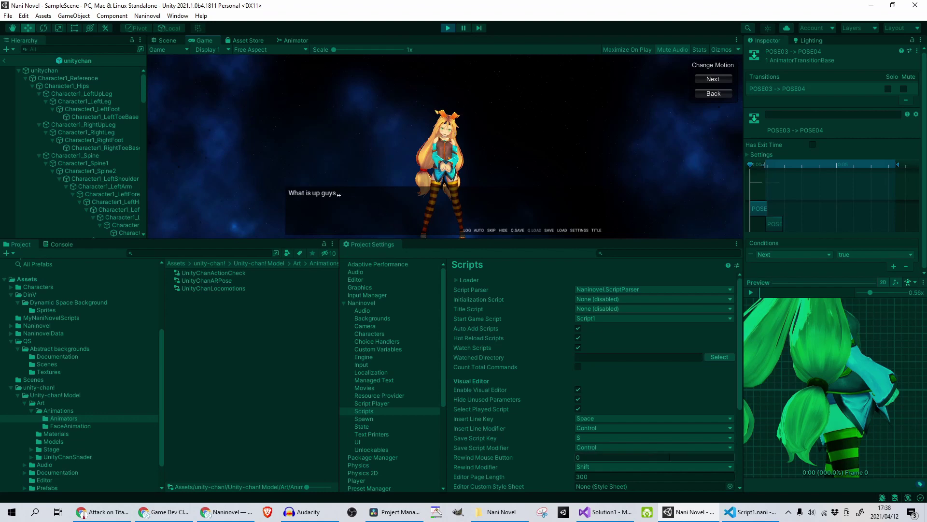
{"action": "left_click", "coordinate": [606, 512]}
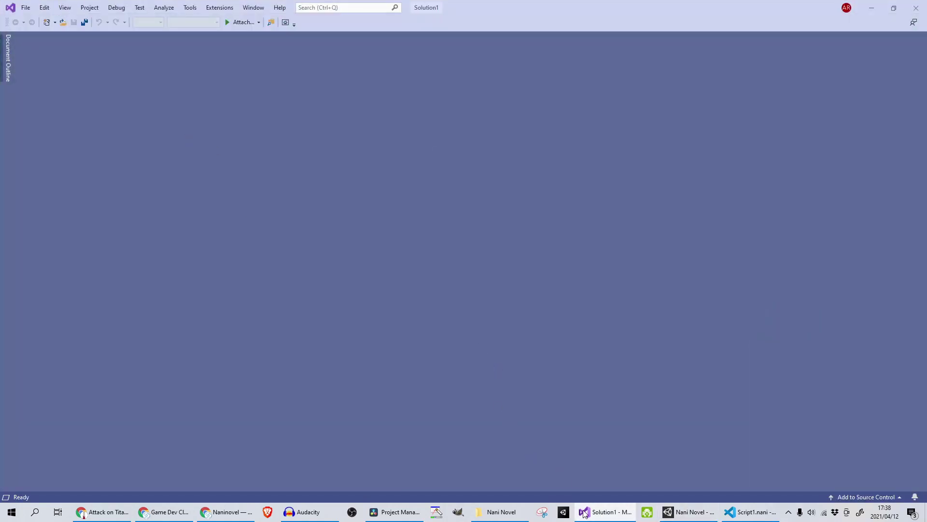
{"action": "left_click", "coordinate": [606, 511]}
{"action": "left_click", "coordinate": [751, 512]}
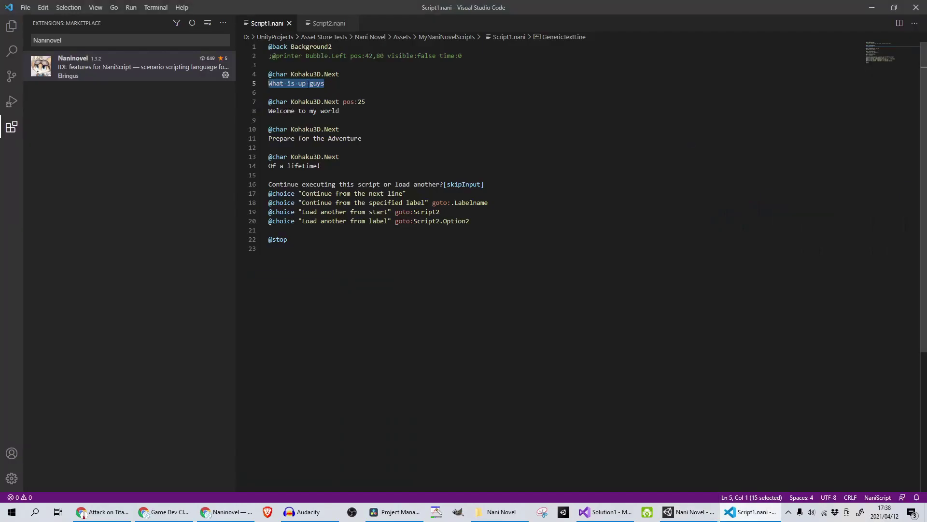
{"action": "left_click", "coordinate": [316, 83]}
{"action": "left_click", "coordinate": [269, 65]}
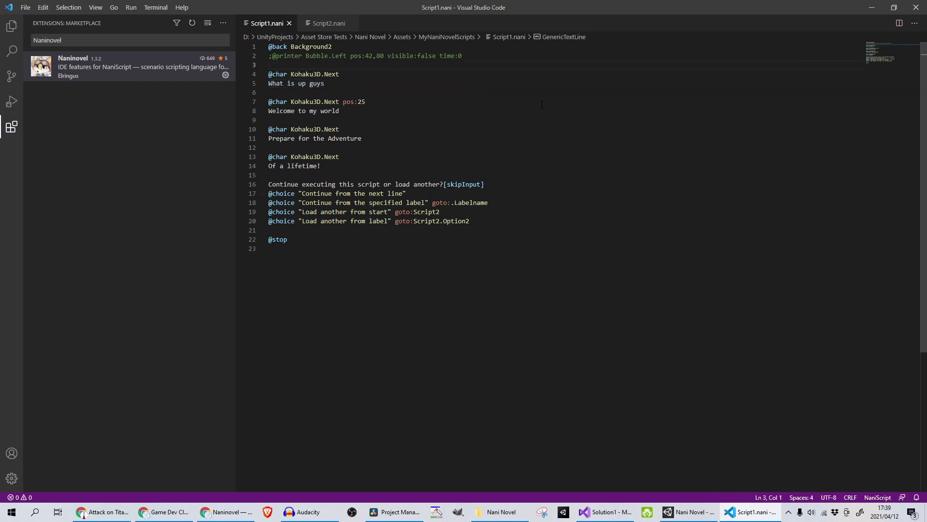
{"action": "key", "text": "Up"}
{"action": "key", "text": "Delete"}
{"action": "key", "text": "ctrl+s"}
{"action": "key", "text": "ctrl+shift+Right"}
{"action": "key", "text": "ctrl+shift+Right"}
{"action": "key", "text": "ctrl+shift+Left"}
{"action": "key", "text": "shift+Left"}
{"action": "left_click_drag", "start_coordinate": [302, 56], "coordinate": [250, 53]}
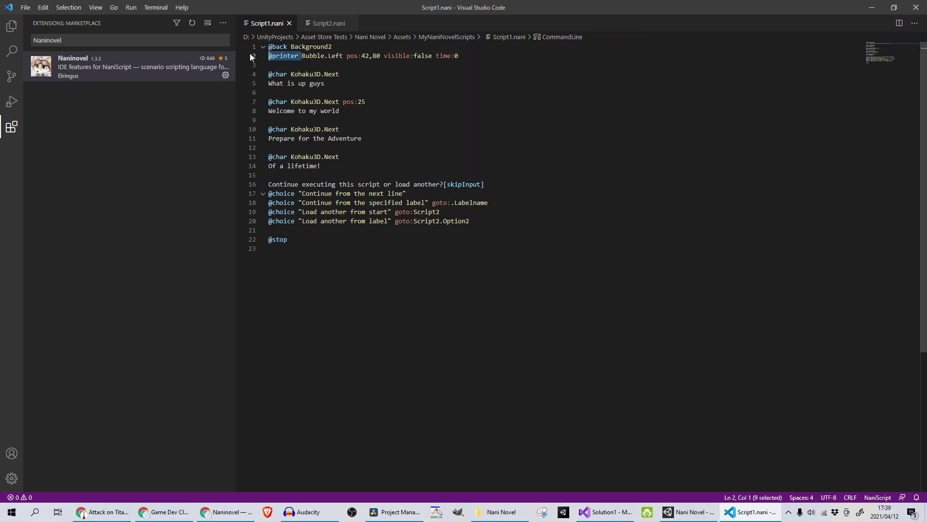
{"action": "double_click", "coordinate": [288, 55]}
{"action": "left_click", "coordinate": [271, 56]}
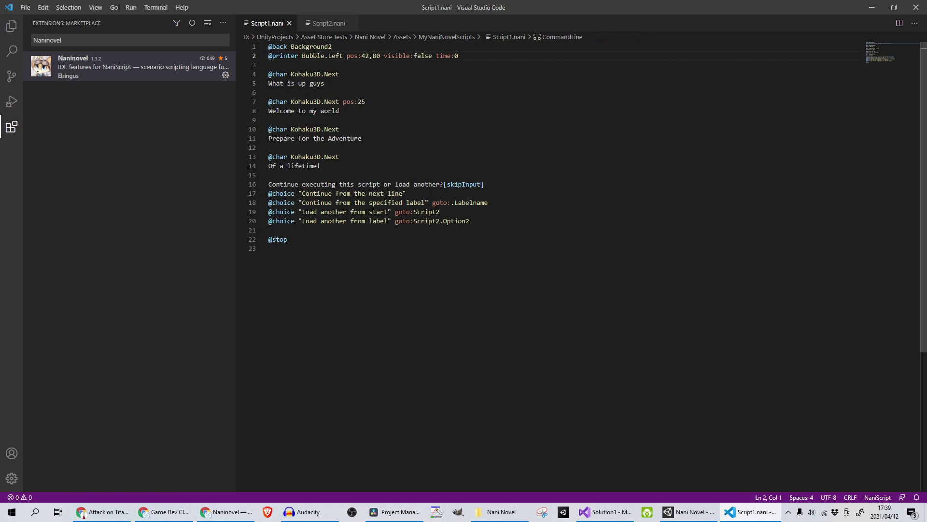
{"action": "double_click", "coordinate": [314, 55]}
{"action": "left_click_drag", "start_coordinate": [314, 55], "coordinate": [440, 55]}
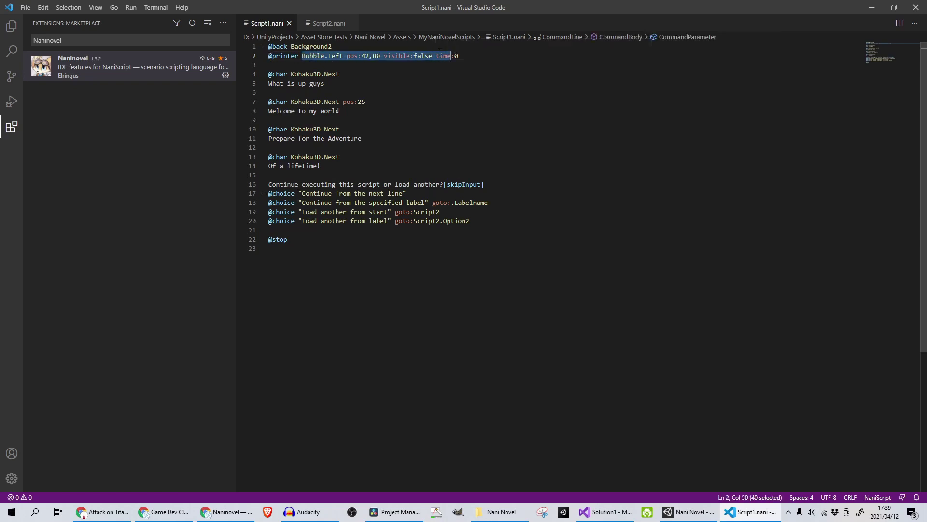
{"action": "left_click", "coordinate": [372, 96]}
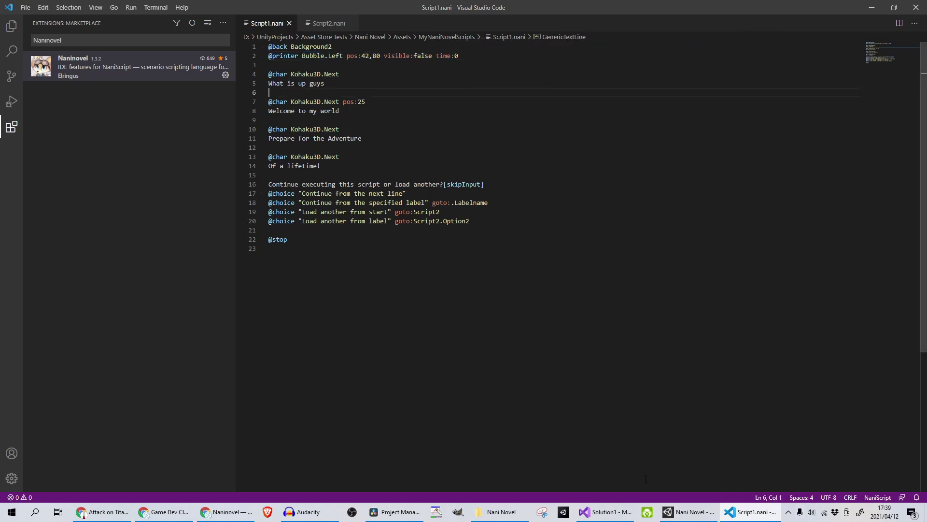
Click through the speech-bubble lines to the four-option choice prompt, then stop play mode.
{"action": "left_click", "coordinate": [688, 511]}
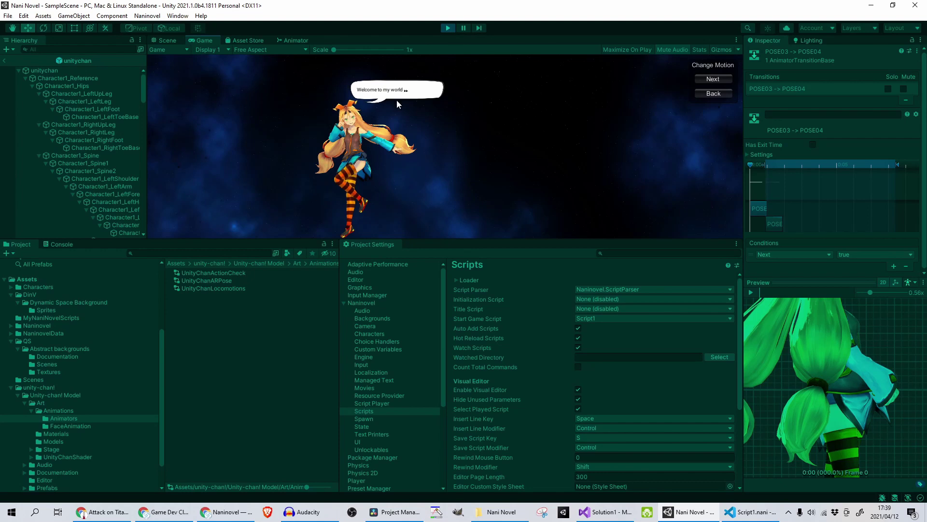
{"action": "left_click", "coordinate": [475, 121]}
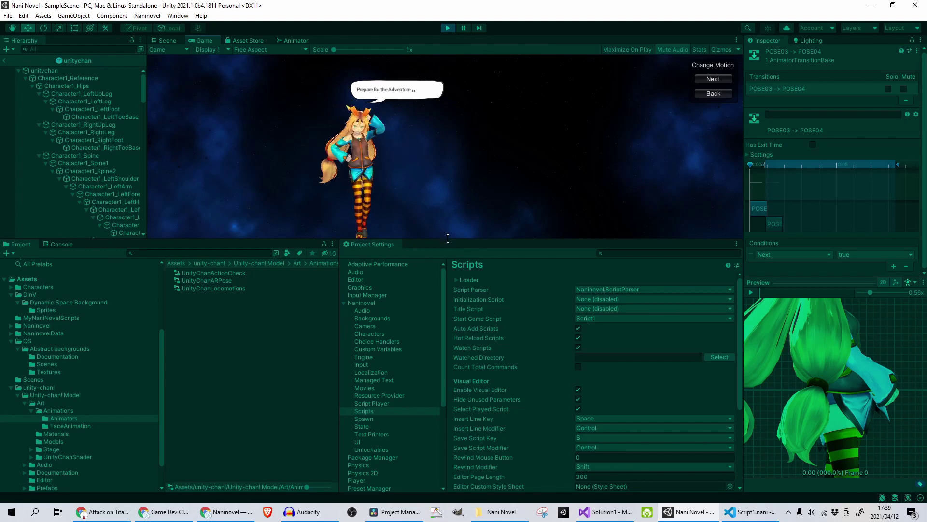
{"action": "left_click_drag", "start_coordinate": [448, 237], "coordinate": [449, 361]}
{"action": "left_click", "coordinate": [510, 201]}
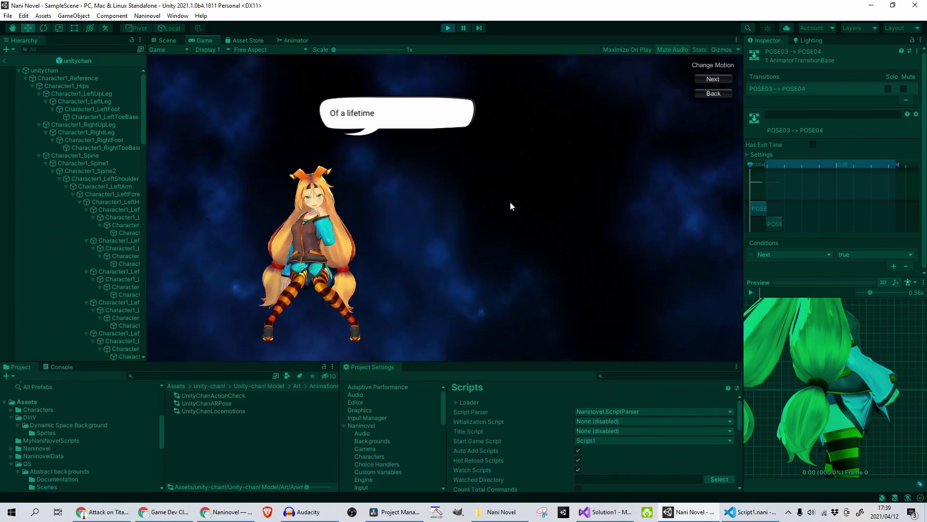
{"action": "left_click", "coordinate": [510, 201]}
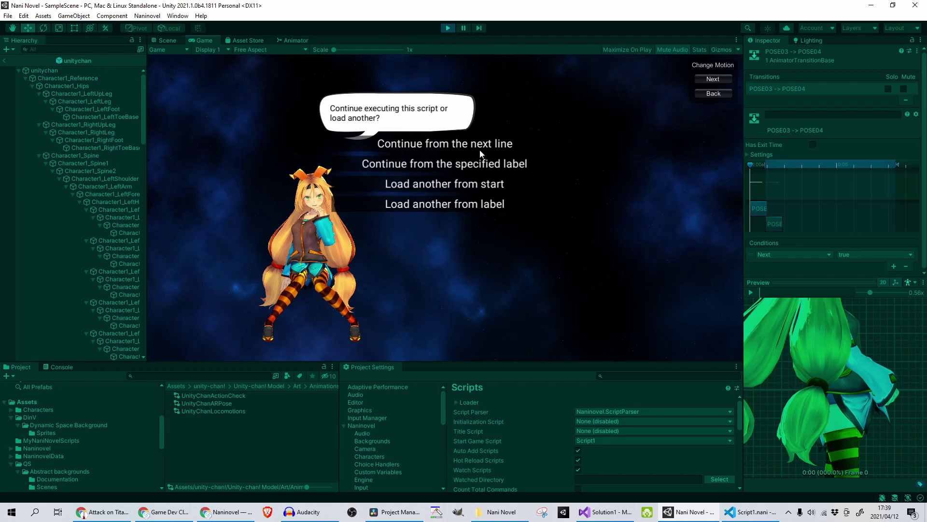
{"action": "left_click", "coordinate": [453, 28]}
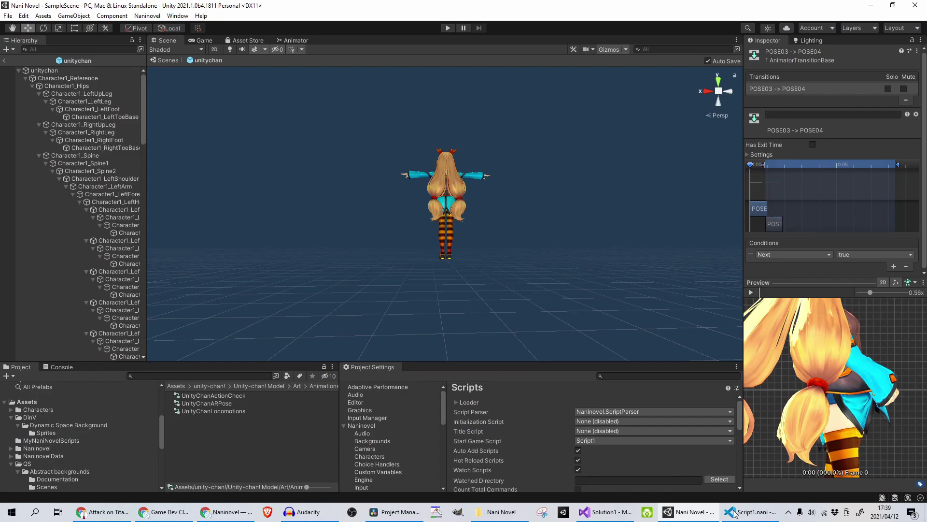
Review the 'Continue executing' question and the four choice lines in Script1.nani.
{"action": "left_click", "coordinate": [751, 511]}
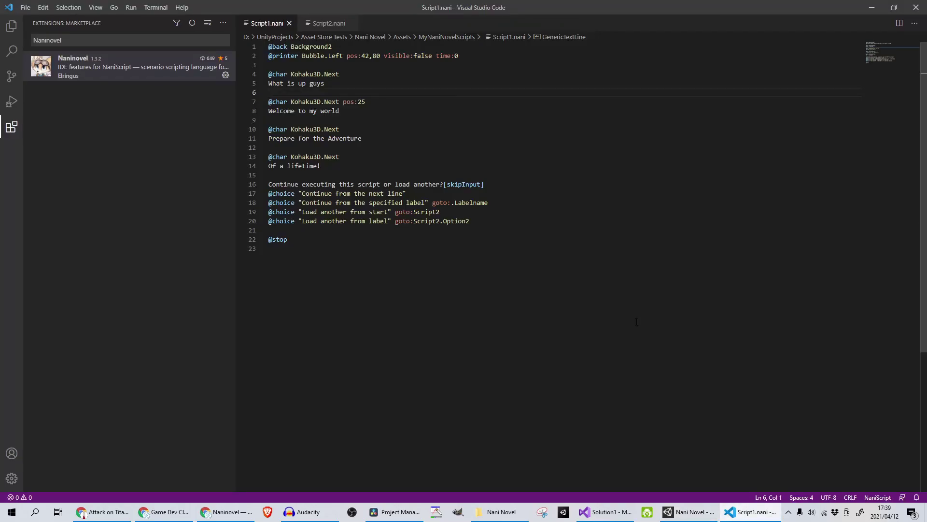
{"action": "left_click", "coordinate": [636, 322]}
{"action": "left_click", "coordinate": [306, 184]}
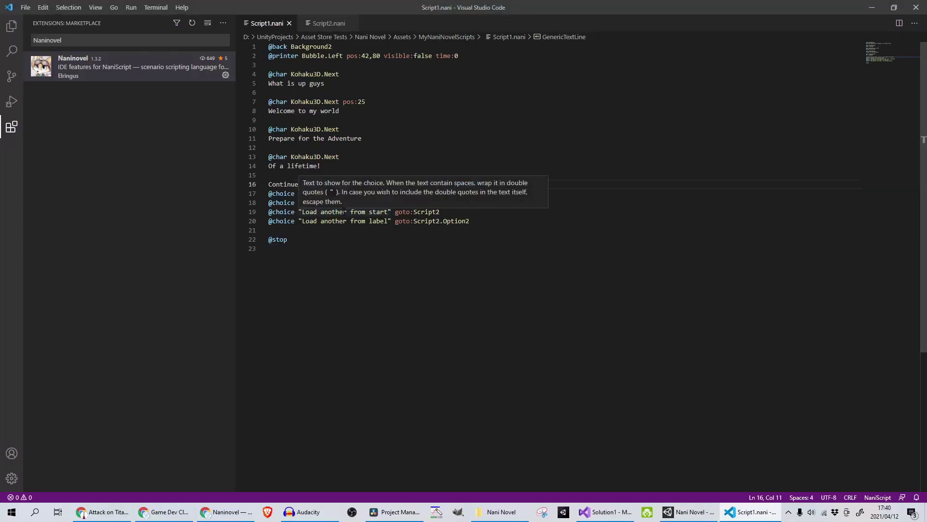
{"action": "left_click", "coordinate": [494, 116]}
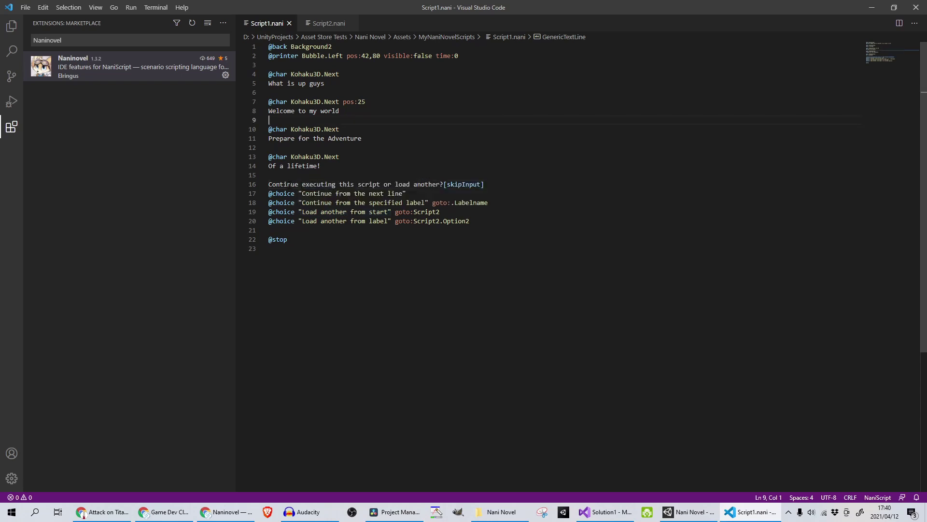
{"action": "triple_click", "coordinate": [294, 184]}
{"action": "double_click", "coordinate": [333, 184]}
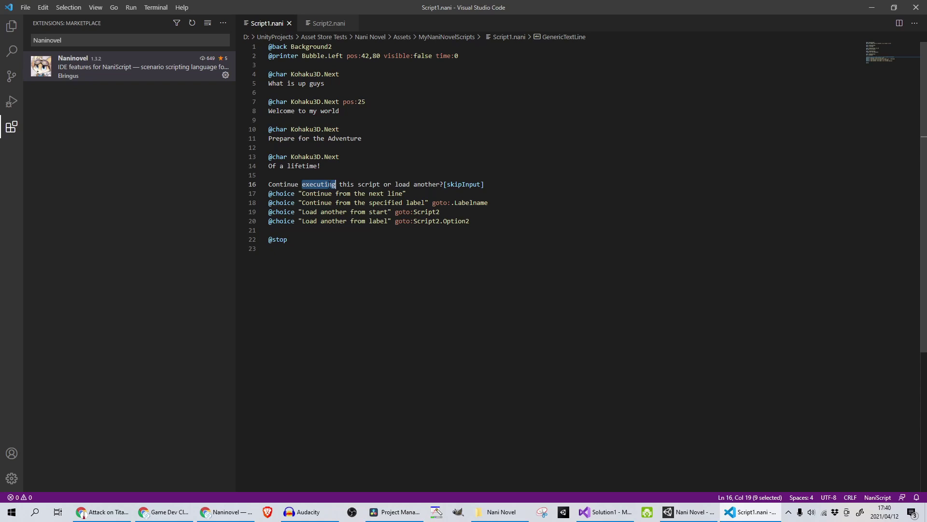
{"action": "left_click", "coordinate": [265, 194]}
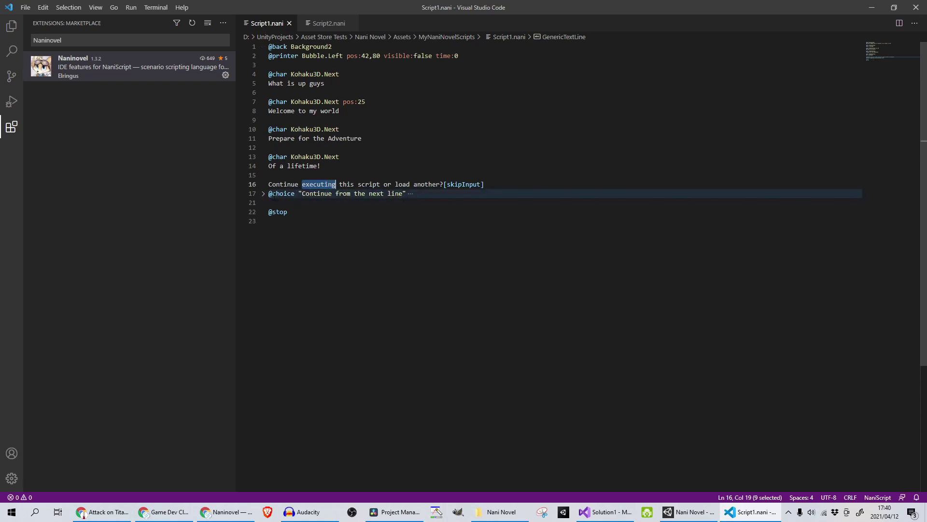
{"action": "left_click", "coordinate": [265, 193]}
{"action": "left_click", "coordinate": [299, 202]}
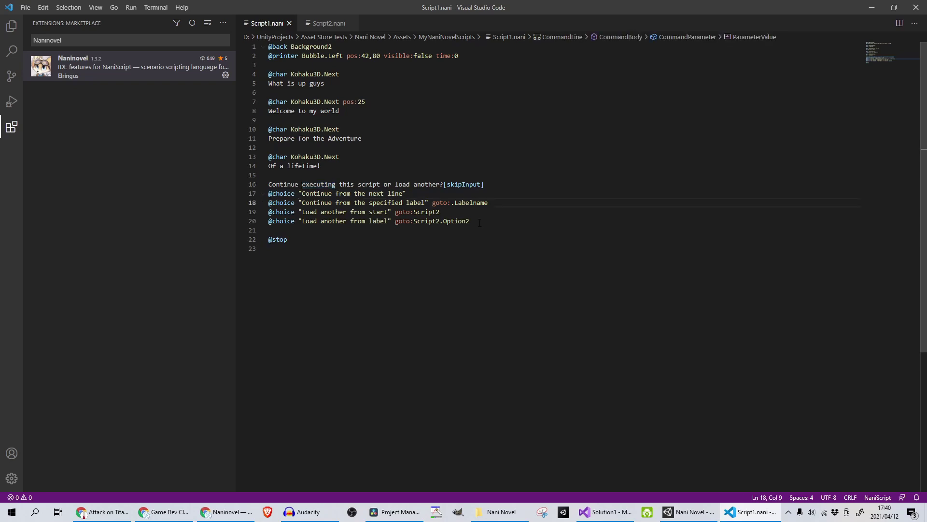
{"action": "left_click_drag", "start_coordinate": [495, 225], "coordinate": [267, 194]}
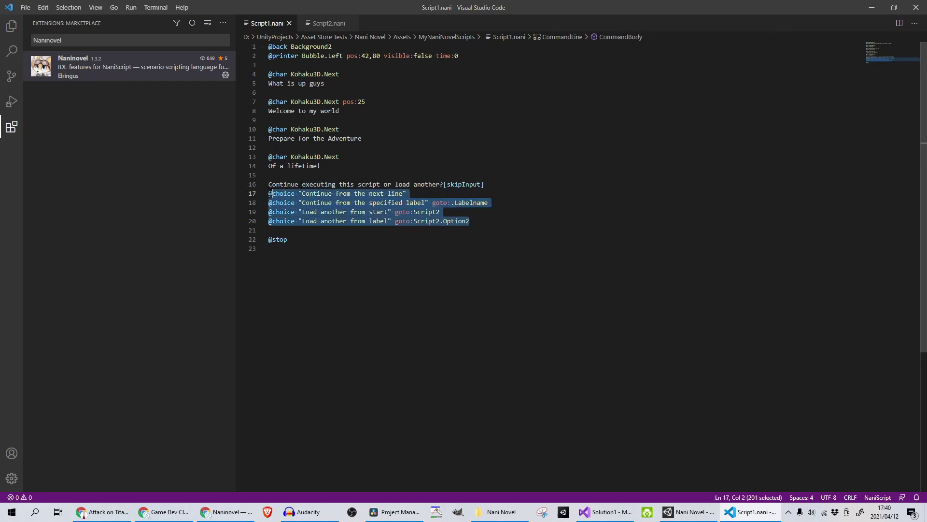
{"action": "double_click", "coordinate": [285, 194]}
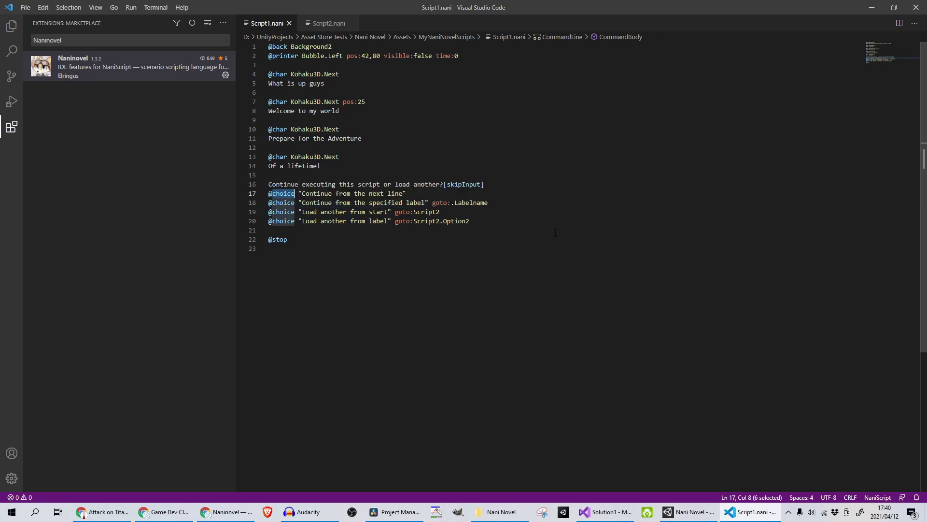
{"action": "left_click", "coordinate": [347, 194]}
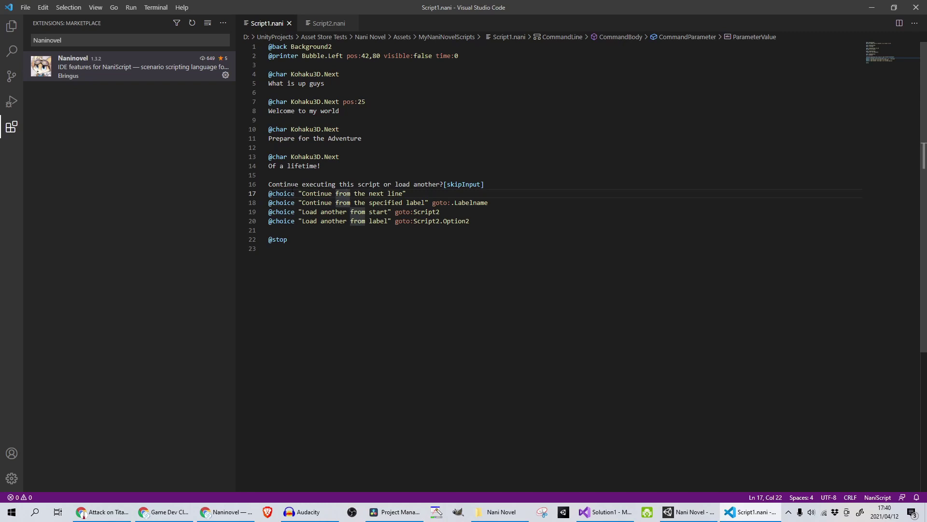
{"action": "left_click_drag", "start_coordinate": [414, 194], "coordinate": [245, 194]}
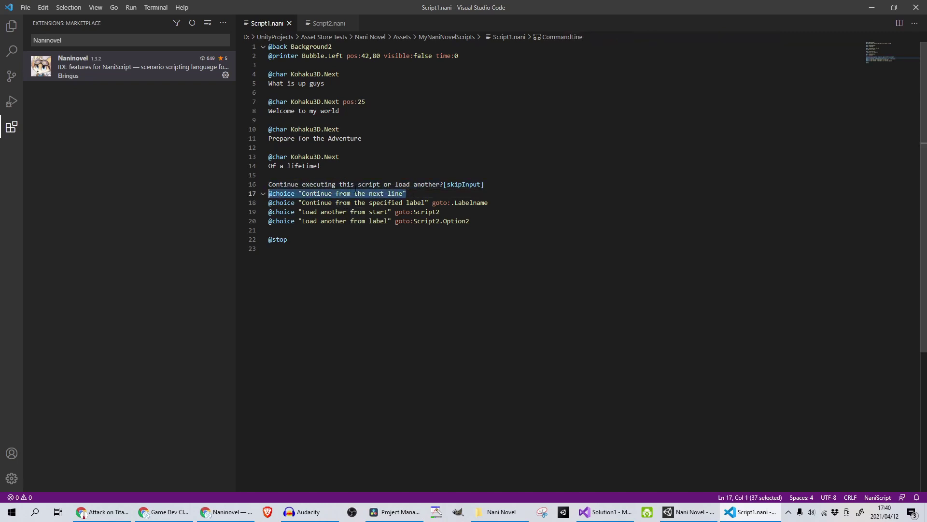
{"action": "left_click", "coordinate": [412, 194]}
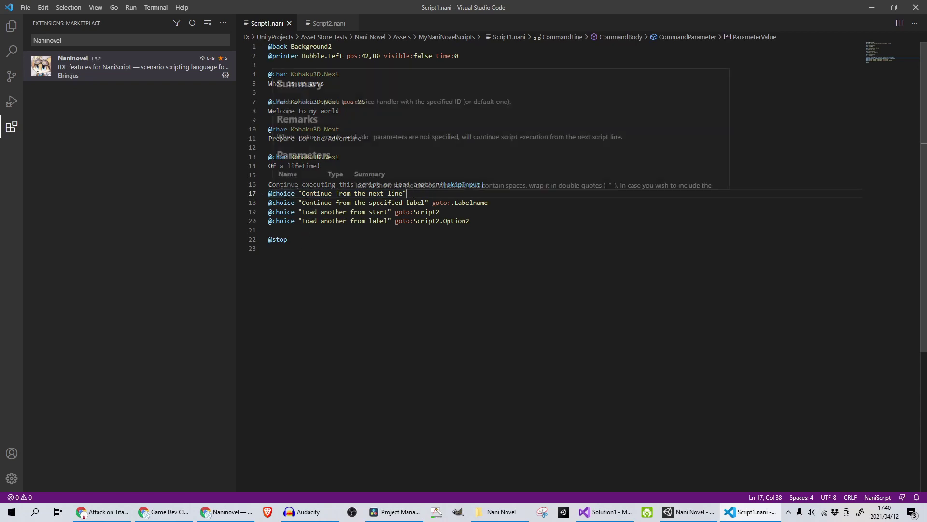
{"action": "mouse_move", "coordinate": [309, 194]}
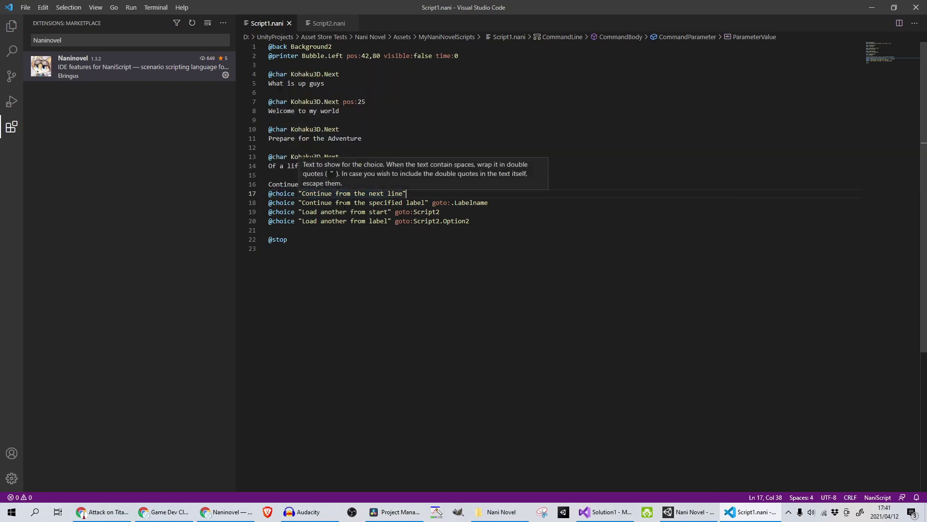
{"action": "left_click", "coordinate": [283, 229]}
{"action": "left_click_drag", "start_coordinate": [303, 241], "coordinate": [250, 240]}
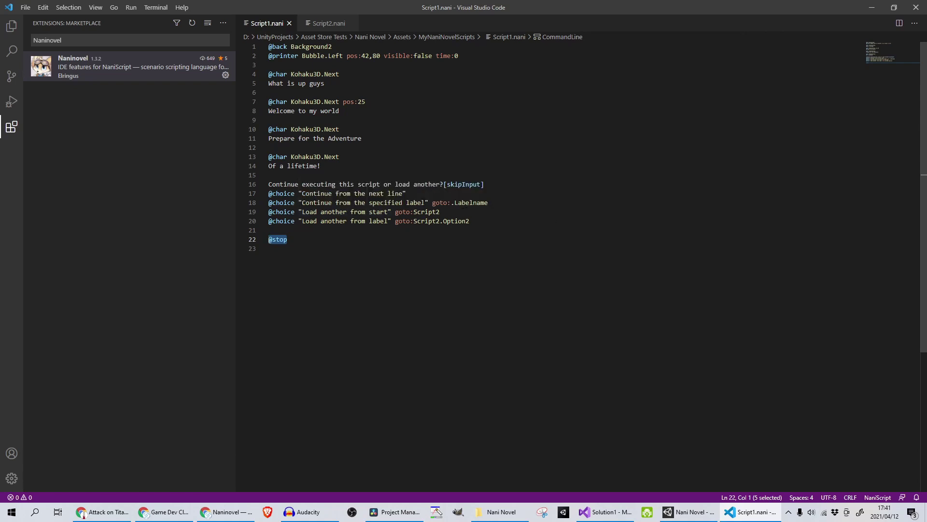
{"action": "left_click_drag", "start_coordinate": [497, 202], "coordinate": [432, 203]}
{"action": "left_click", "coordinate": [500, 203]}
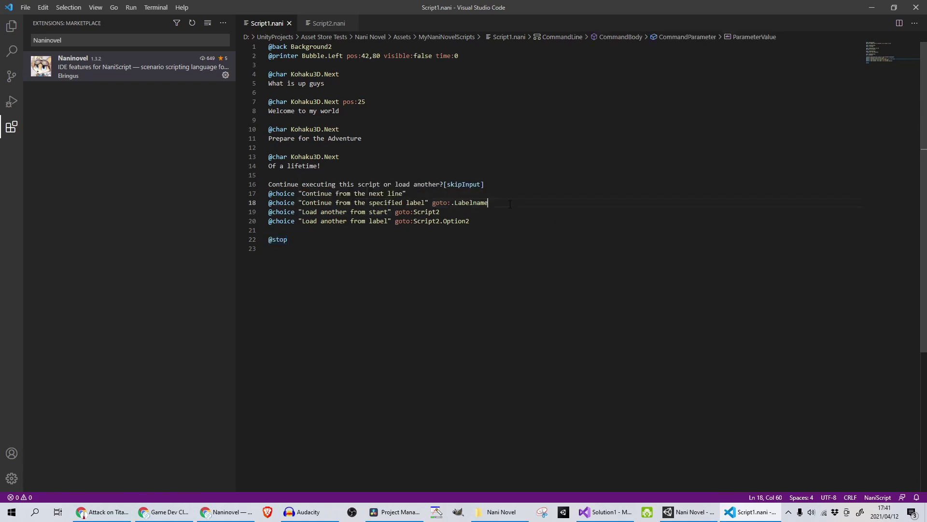
{"action": "left_click", "coordinate": [540, 240]}
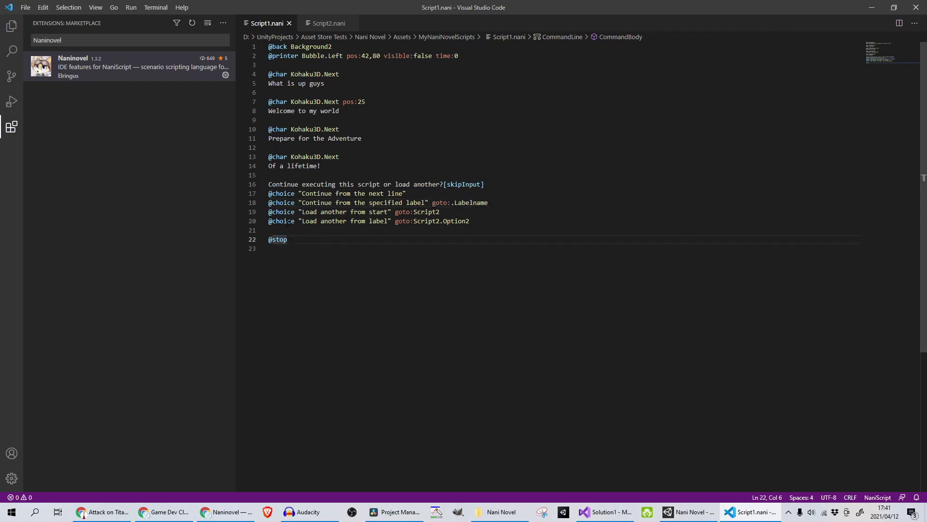
{"action": "left_click", "coordinate": [369, 212]}
{"action": "triple_click", "coordinate": [369, 213]}
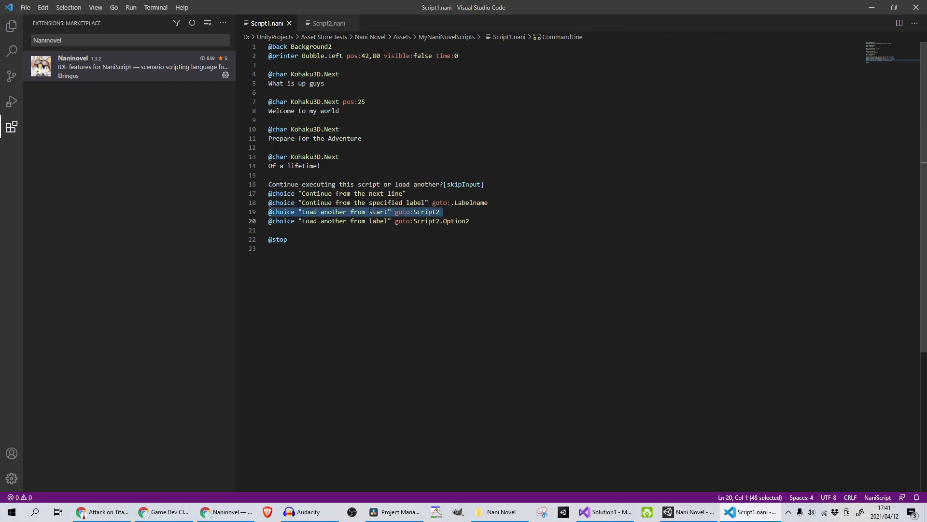
{"action": "mouse_move", "coordinate": [406, 216]}
{"action": "left_click", "coordinate": [442, 213]}
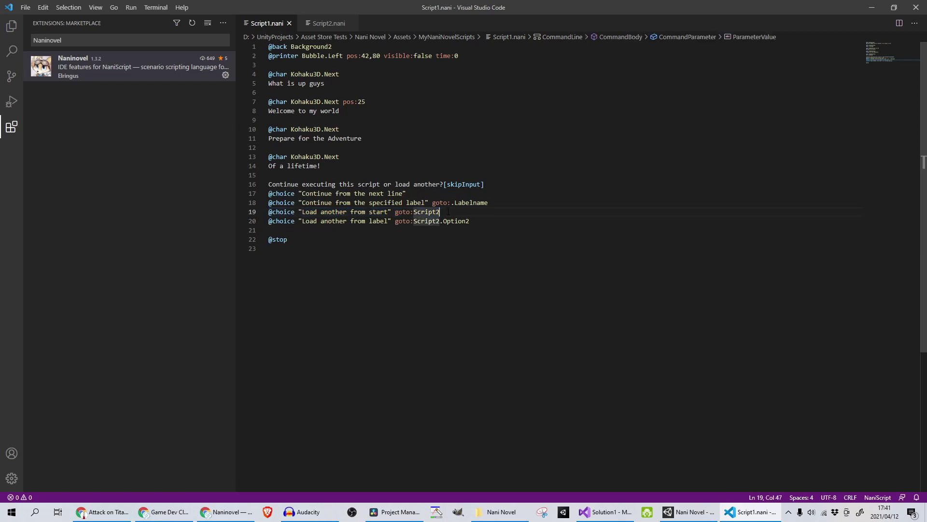
{"action": "left_click", "coordinate": [337, 202], "text": "shift"}
{"action": "left_click", "coordinate": [344, 212], "text": "shift"}
{"action": "left_click", "coordinate": [365, 212]}
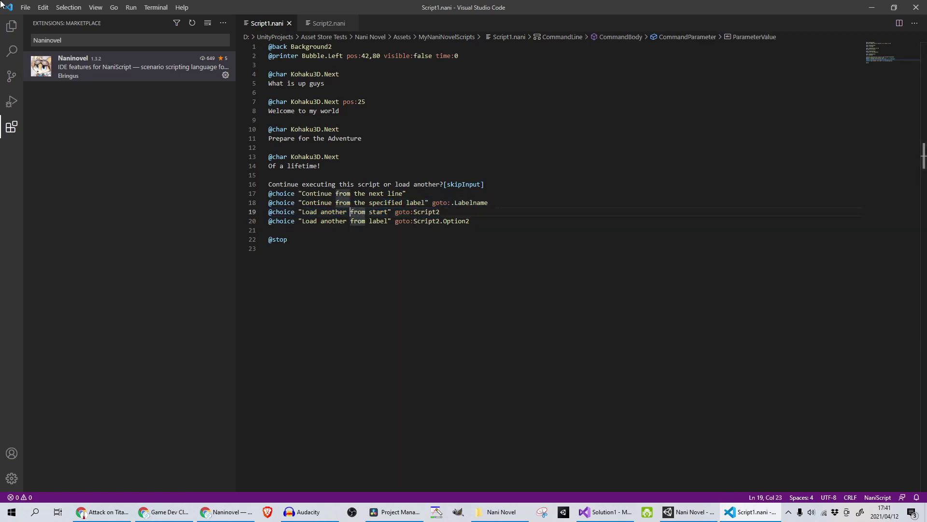
{"action": "key", "text": "ctrl+Left"}
{"action": "key", "text": "ctrl+Left"}
{"action": "key", "text": "ctrl+Right"}
Insert 'script' into choices 19 and 20 so they read 'Load another script from start/label', and save.
{"action": "type", "text": "script"}
{"action": "key", "text": "Escape"}
{"action": "key", "text": "Right"}
{"action": "key", "text": "Down"}
{"action": "type", "text": "script"}
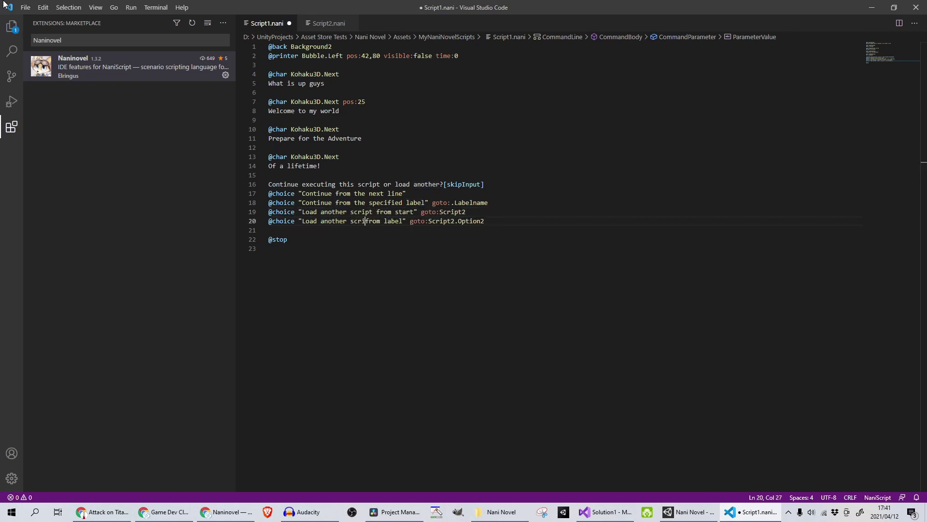
{"action": "key", "text": "ctrl+s"}
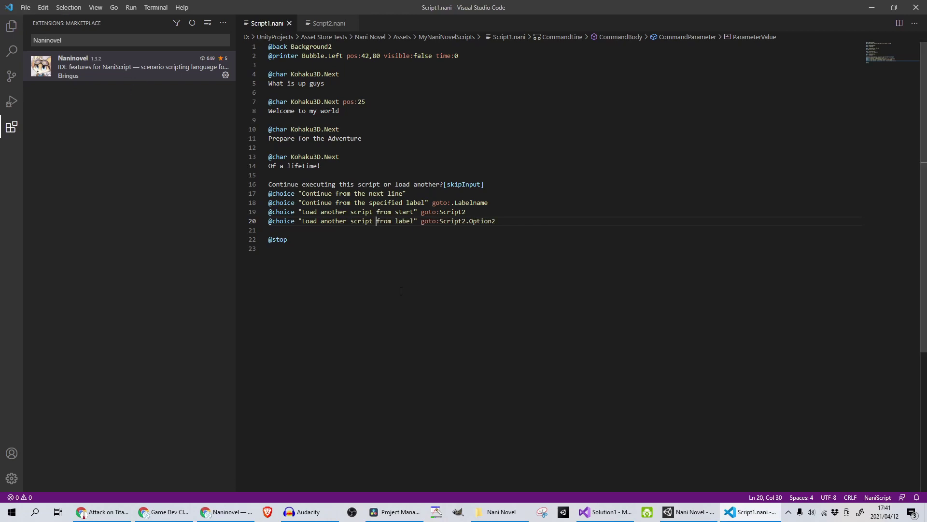
Check the Script2 targets on lines 18–19 and glance at Script2.nani.
{"action": "left_click", "coordinate": [466, 212]}
{"action": "left_click", "coordinate": [489, 203]}
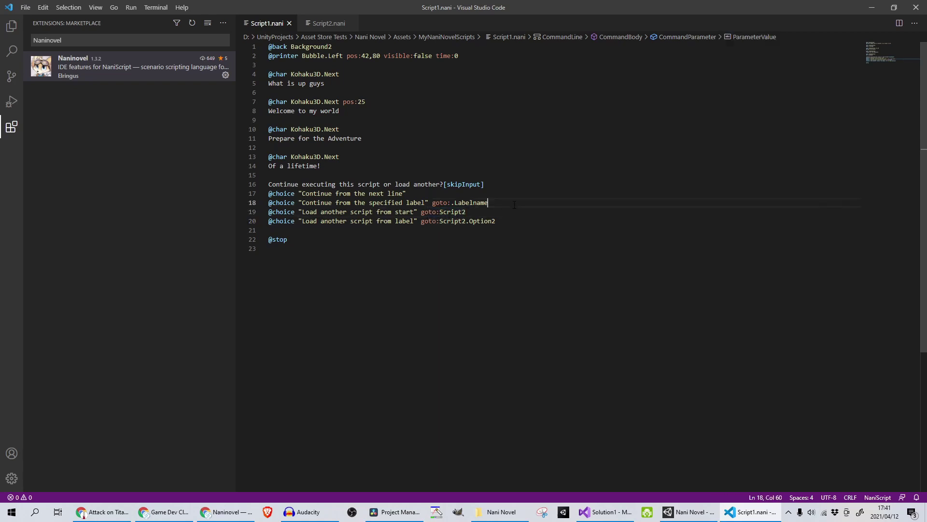
{"action": "left_click", "coordinate": [322, 23]}
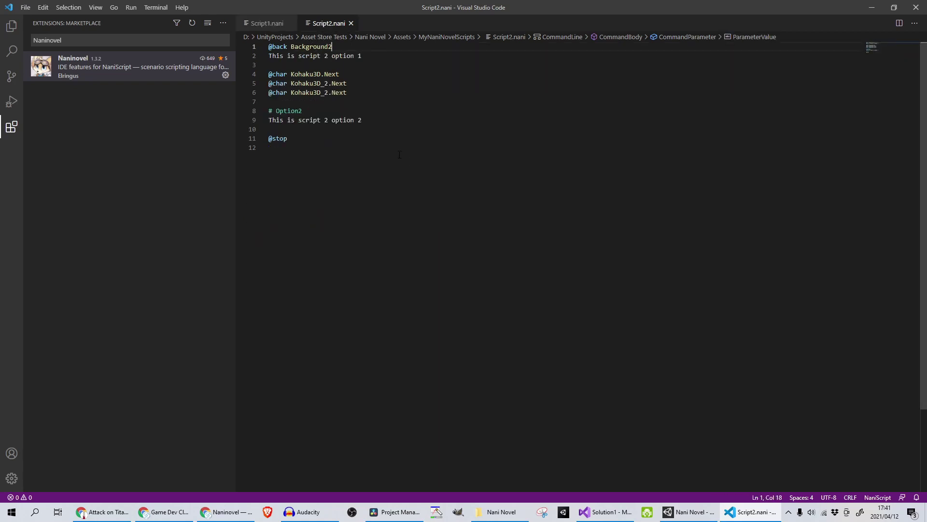
{"action": "left_click", "coordinate": [267, 25]}
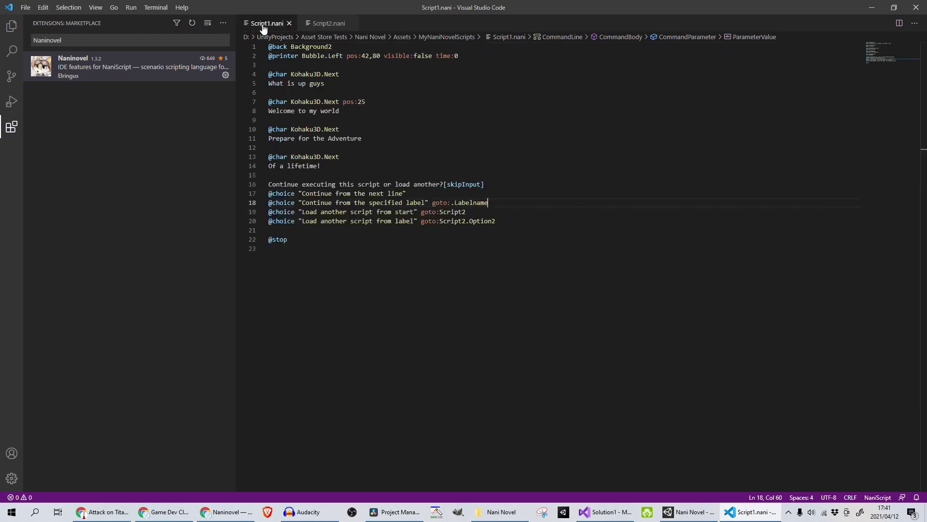
{"action": "left_click", "coordinate": [332, 23]}
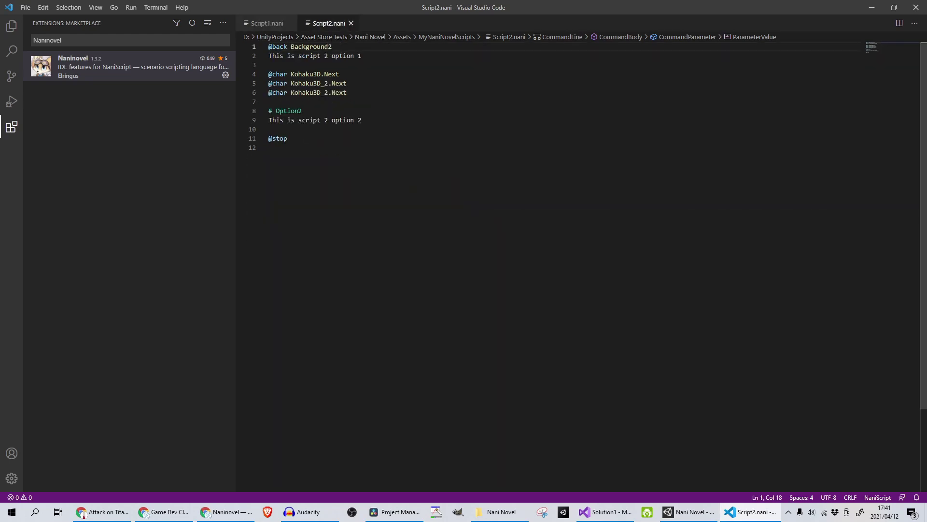
{"action": "left_click_drag", "start_coordinate": [328, 46], "coordinate": [332, 47]}
{"action": "key", "text": "ctrl+shift+p"}
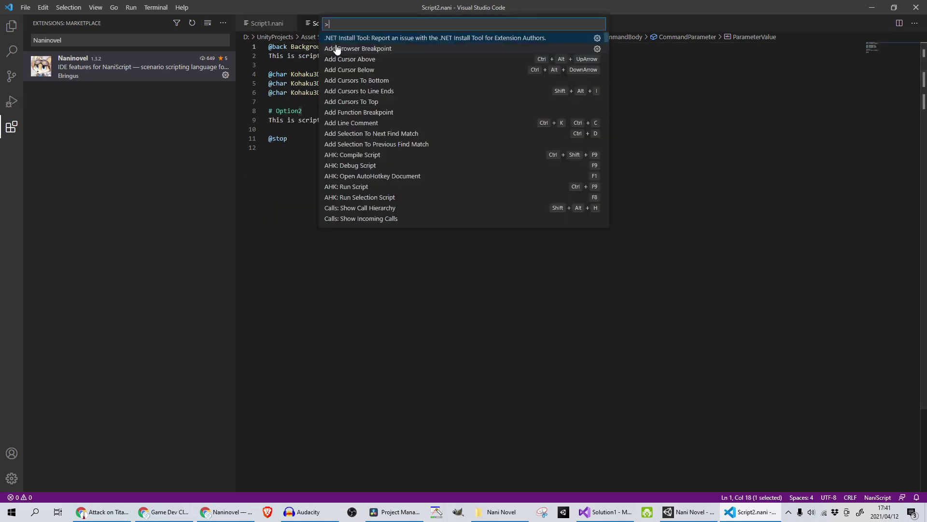
{"action": "key", "text": "Escape"}
{"action": "type", "text": "1"}
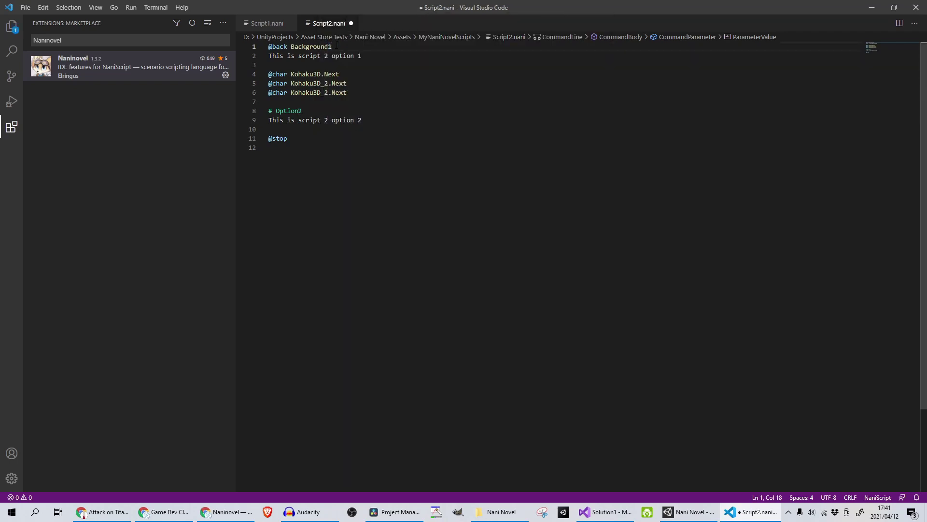
{"action": "key", "text": "ctrl+s"}
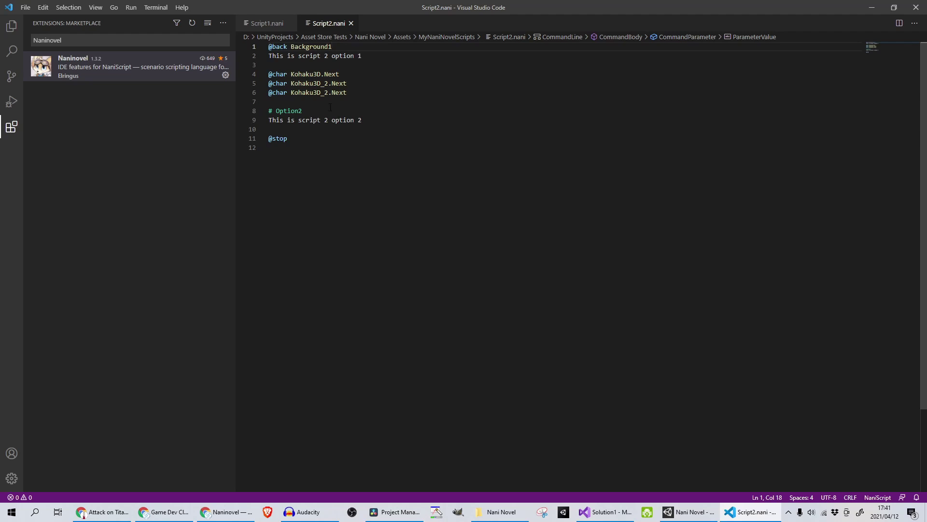
{"action": "mouse_move", "coordinate": [371, 56]}
{"action": "left_mouse_down"}
{"action": "mouse_move", "coordinate": [291, 46]}
{"action": "mouse_move", "coordinate": [269, 56]}
{"action": "mouse_move", "coordinate": [360, 57]}
{"action": "left_mouse_up"}
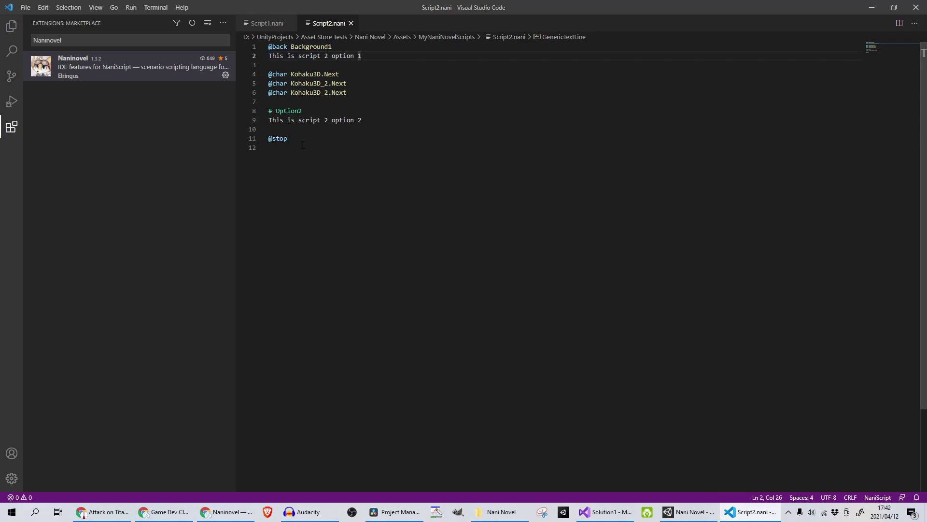
Check that Script1's last choice targets Script2.
{"action": "left_click", "coordinate": [268, 23]}
{"action": "triple_click", "coordinate": [344, 221]}
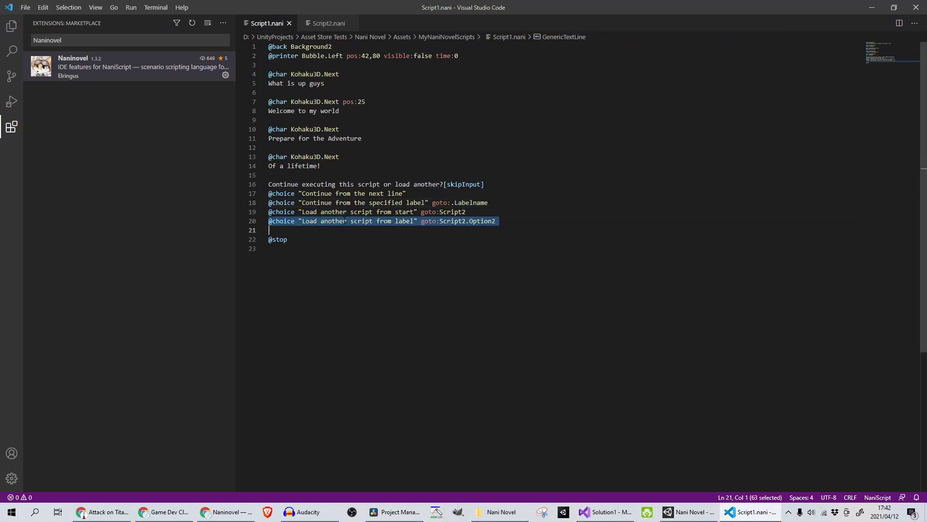
{"action": "double_click", "coordinate": [455, 222]}
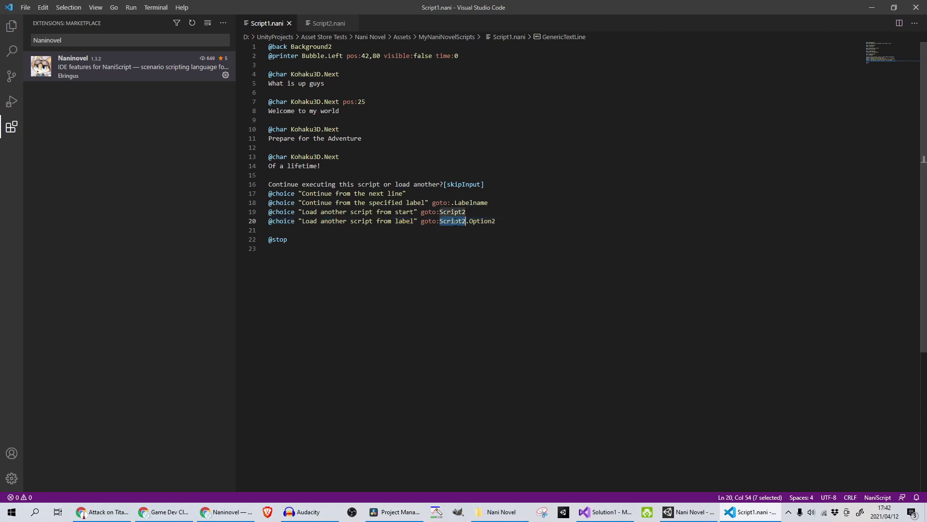
{"action": "double_click", "coordinate": [428, 221]}
{"action": "left_click", "coordinate": [451, 221]}
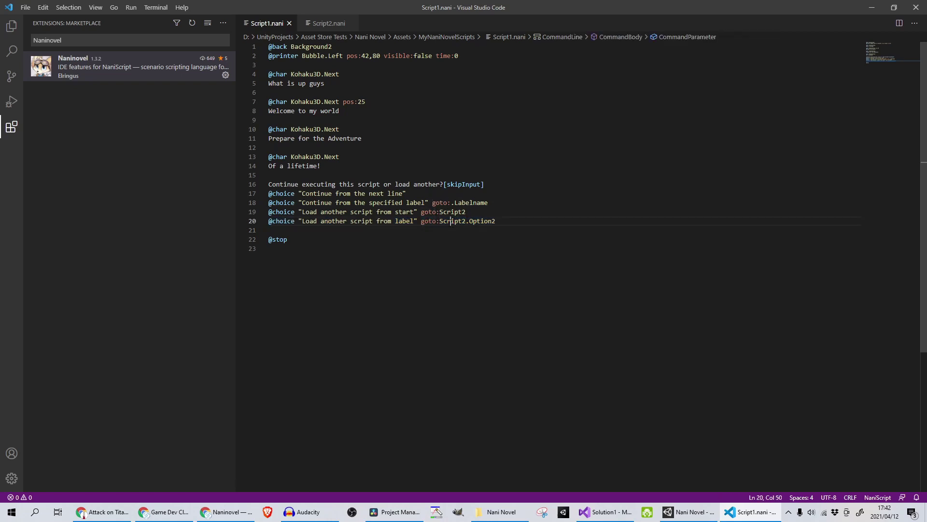
{"action": "left_click", "coordinate": [327, 25]}
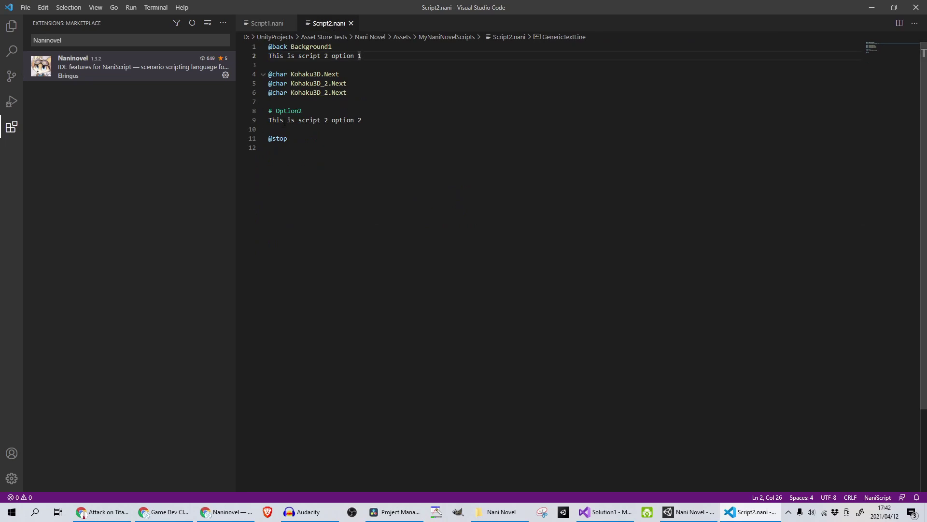
{"action": "double_click", "coordinate": [309, 111]}
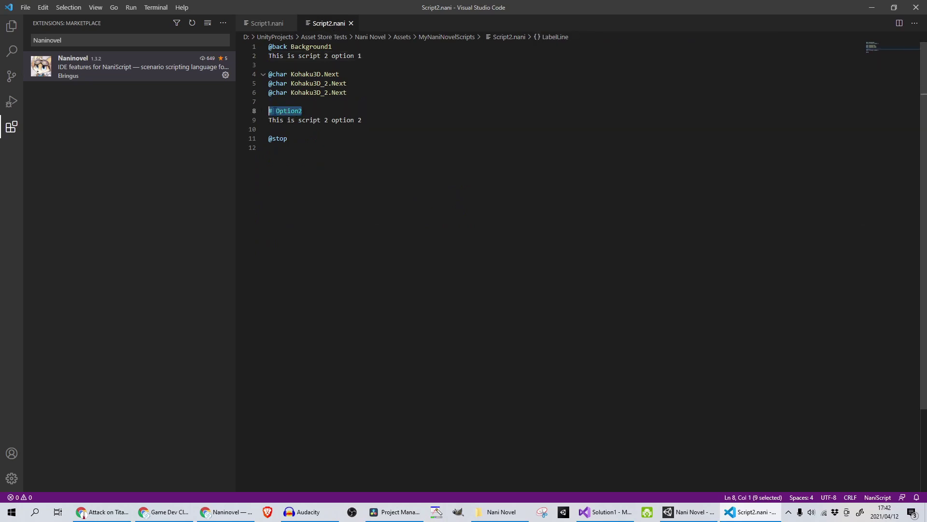
{"action": "left_click", "coordinate": [275, 110]}
{"action": "left_click_drag", "start_coordinate": [276, 110], "coordinate": [266, 111]}
{"action": "double_click", "coordinate": [315, 112]}
{"action": "left_click", "coordinate": [280, 24]}
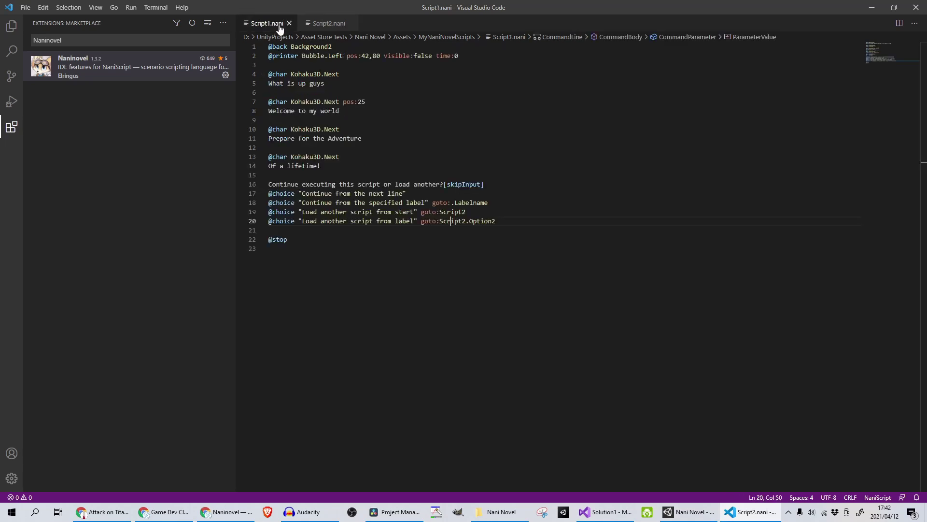
{"action": "double_click", "coordinate": [479, 221]}
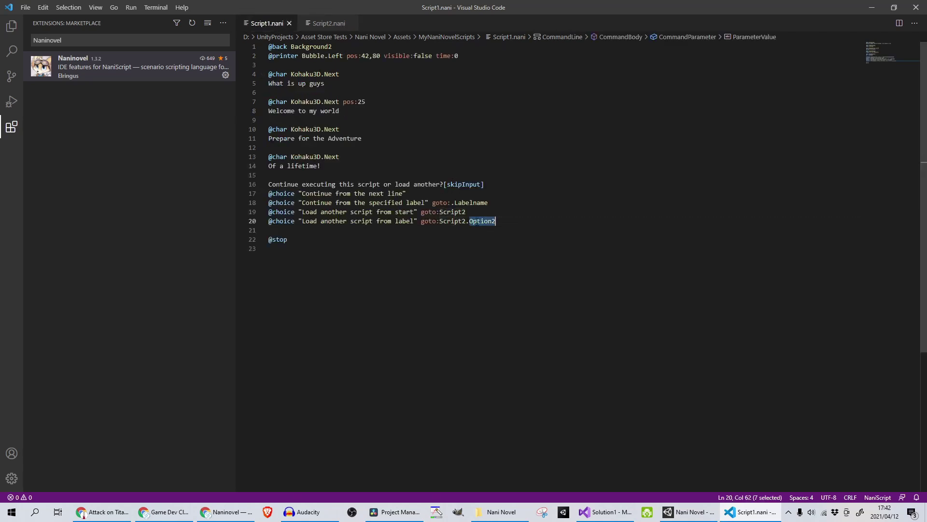
{"action": "left_click", "coordinate": [314, 24]}
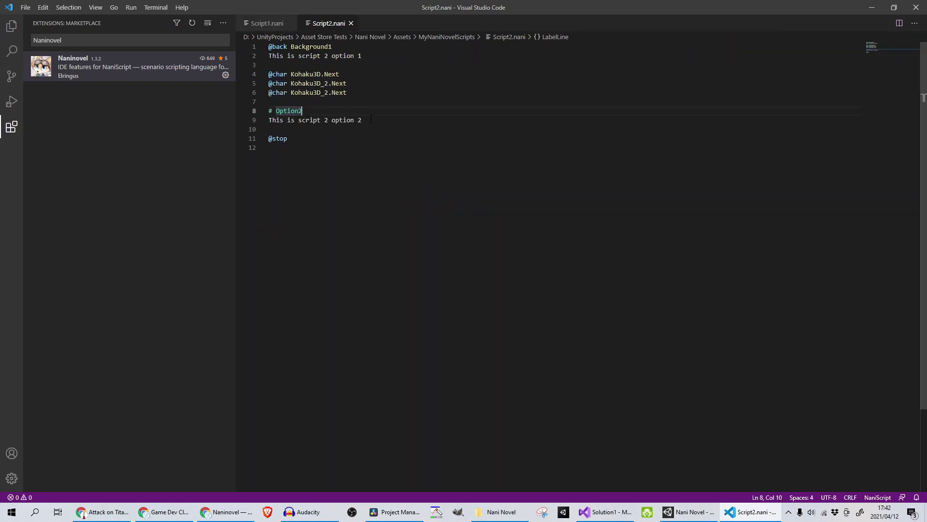
{"action": "left_click_drag", "start_coordinate": [362, 119], "coordinate": [260, 118]}
{"action": "left_click", "coordinate": [315, 140]}
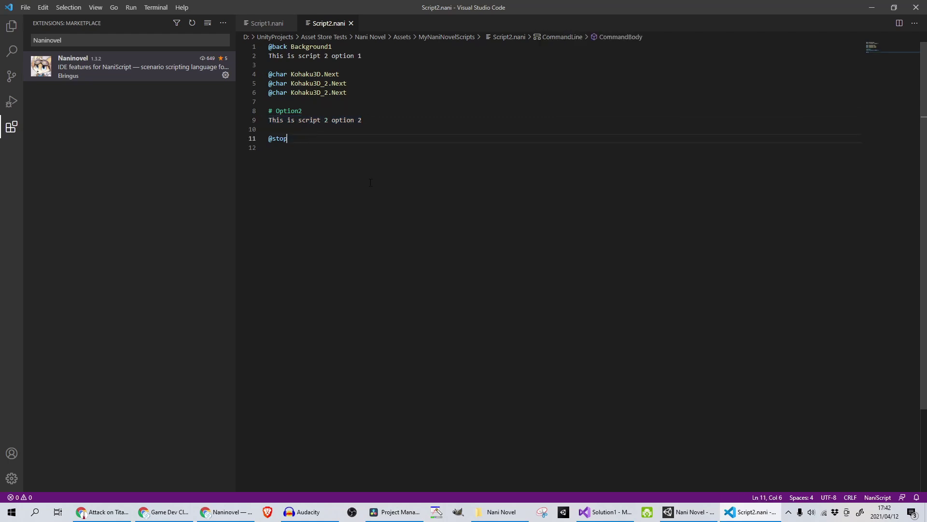
Play a New Game through the opening lines to the four-option choice menu, then return to Script2.nani.
{"action": "left_click", "coordinate": [666, 508]}
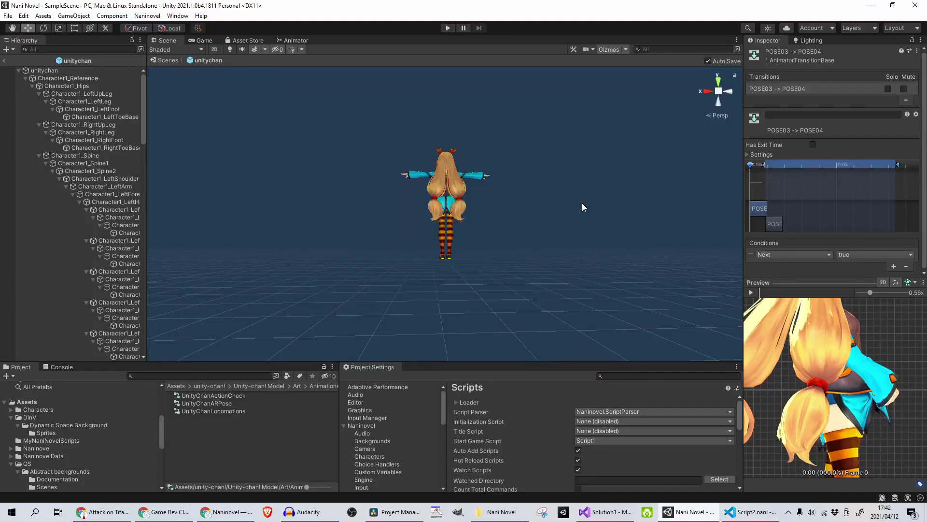
{"action": "left_click", "coordinate": [447, 29]}
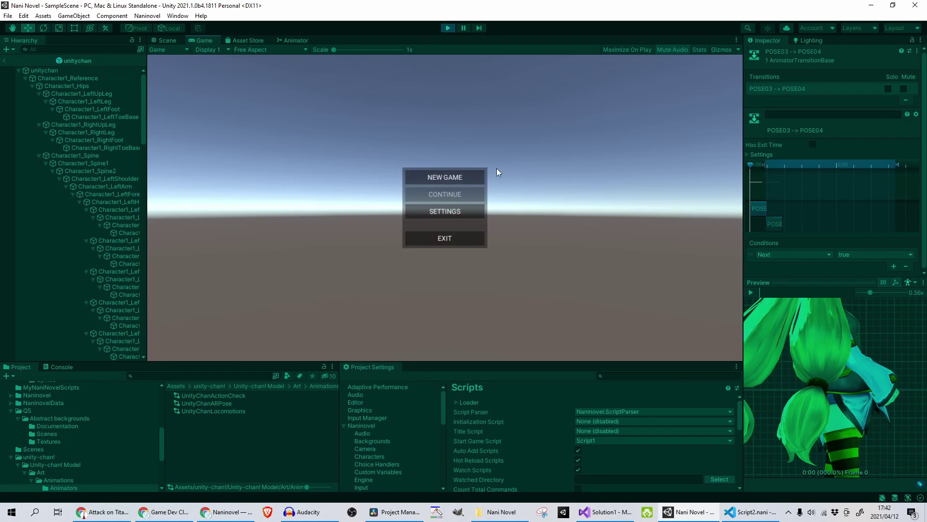
{"action": "left_click", "coordinate": [480, 177]}
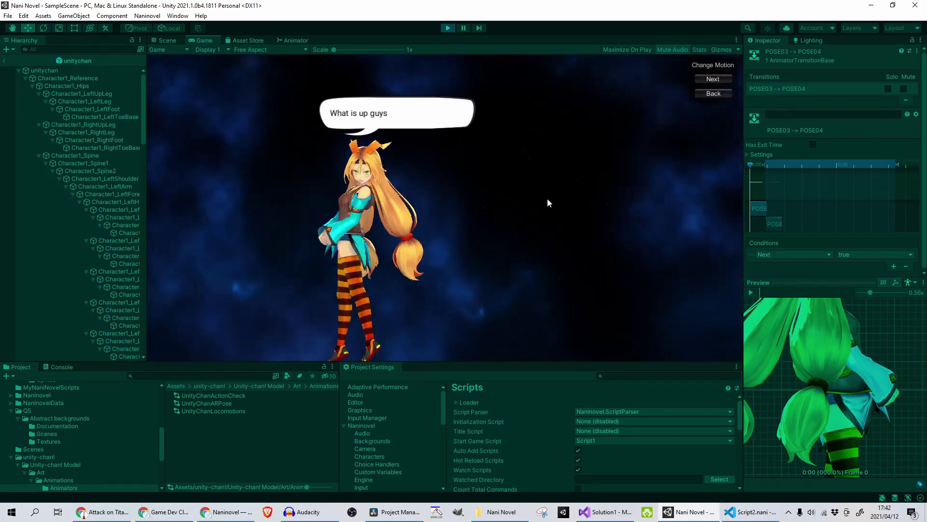
{"action": "left_click", "coordinate": [548, 203]}
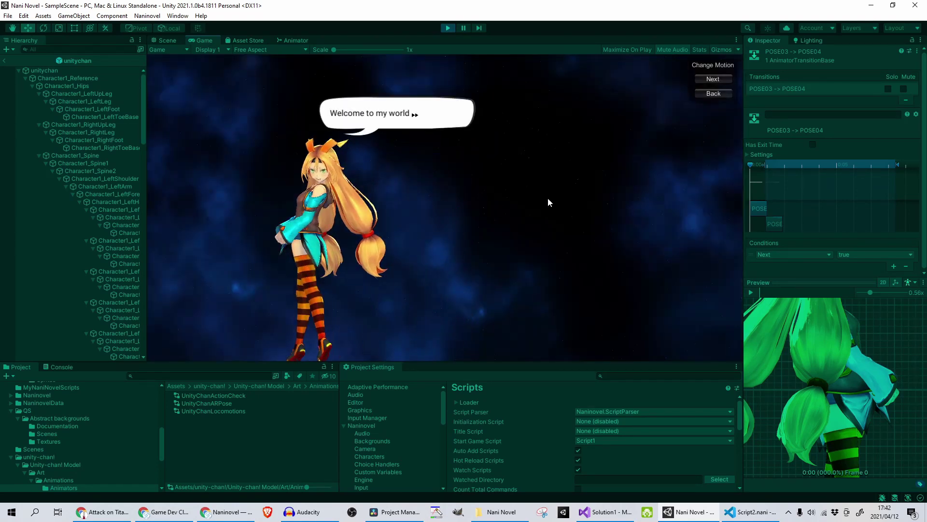
{"action": "left_click", "coordinate": [536, 202]}
{"action": "left_click", "coordinate": [536, 202]}
{"action": "left_click", "coordinate": [537, 204]}
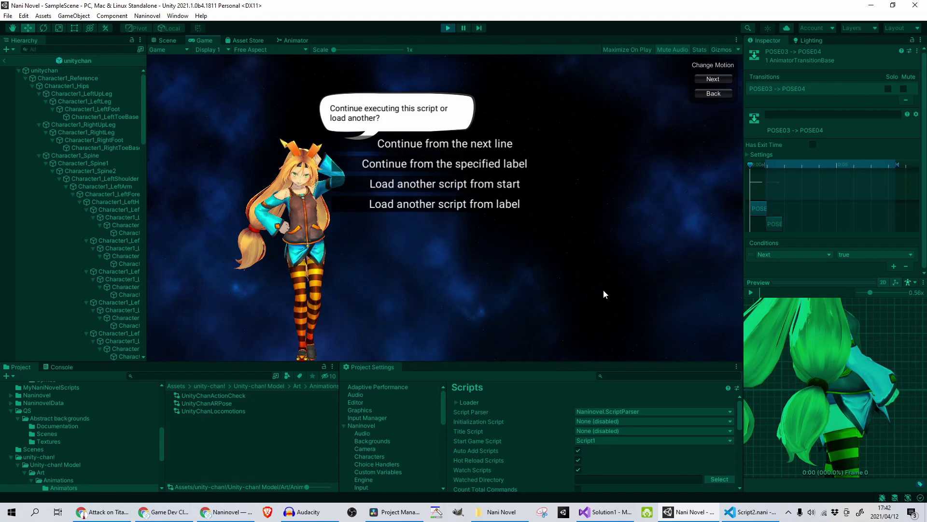
{"action": "left_click", "coordinate": [747, 509]}
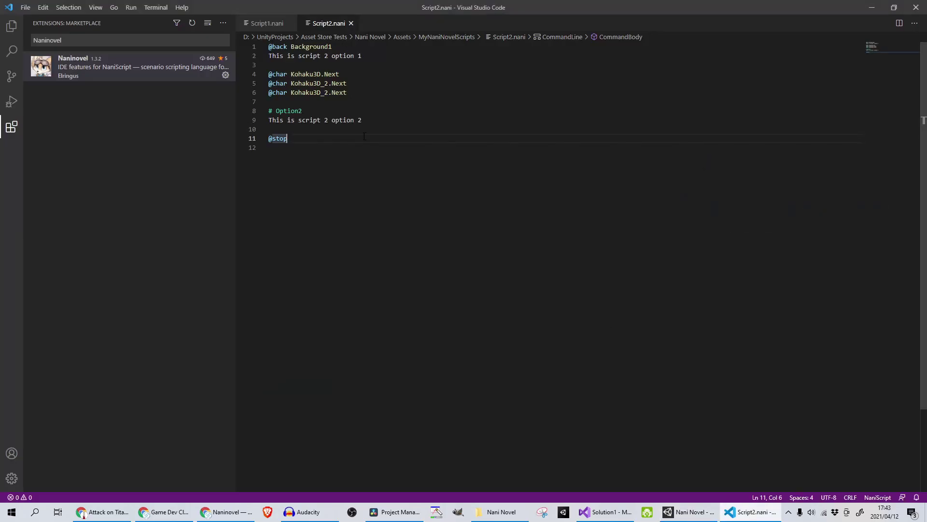
Test the 'Load another script from label' choice in the running game.
{"action": "left_click_drag", "start_coordinate": [376, 123], "coordinate": [268, 102]}
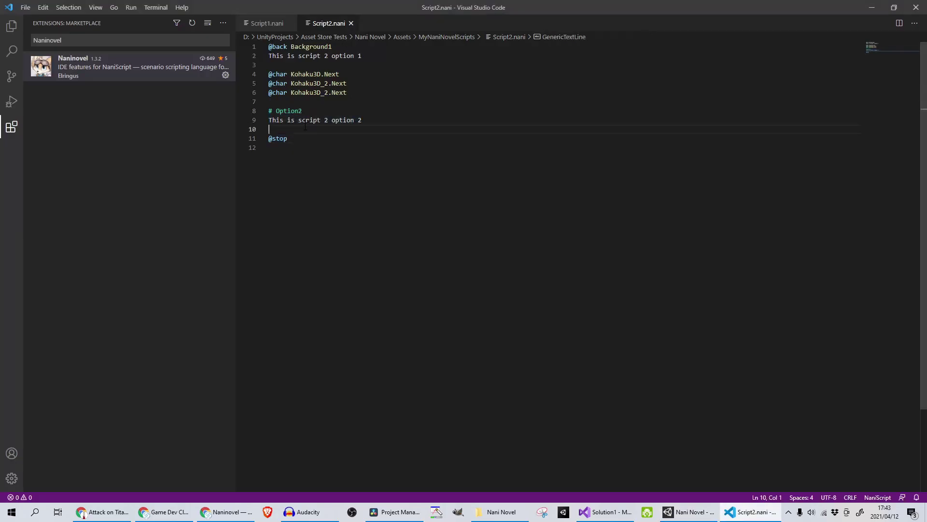
{"action": "double_click", "coordinate": [291, 119]}
{"action": "left_click", "coordinate": [291, 120]}
{"action": "left_click", "coordinate": [688, 511]}
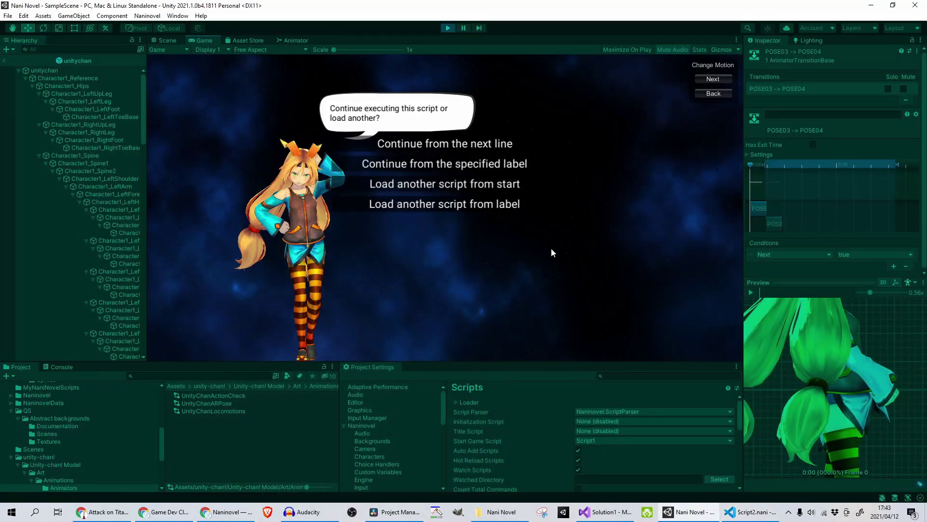
{"action": "left_click", "coordinate": [465, 206]}
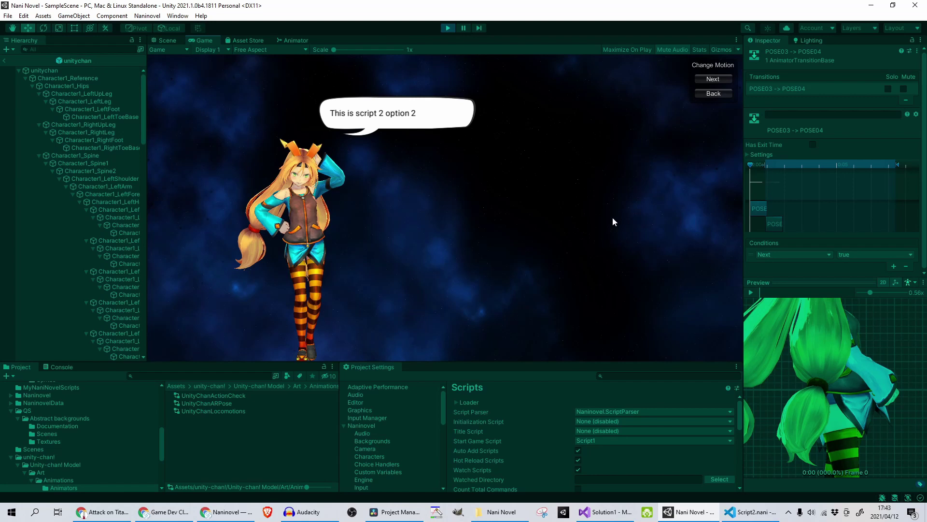
{"action": "left_click", "coordinate": [750, 512]}
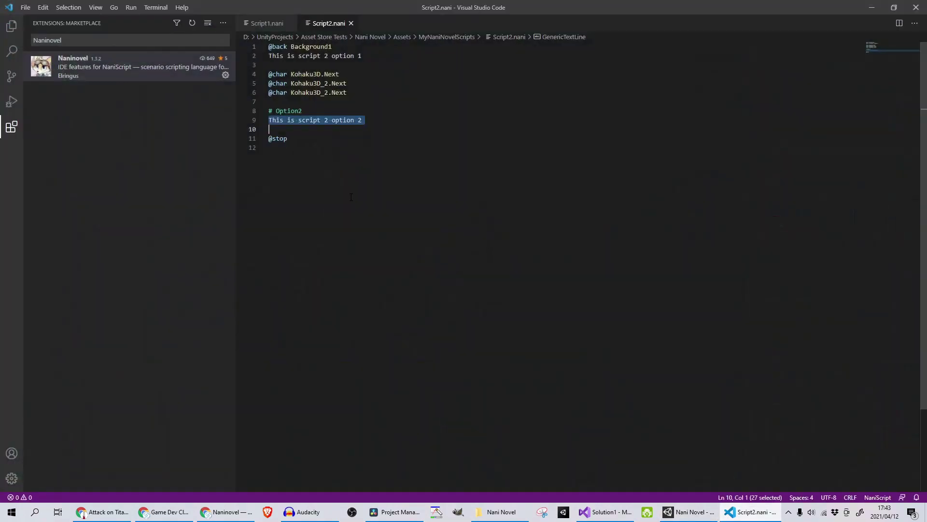
{"action": "double_click", "coordinate": [323, 46]}
{"action": "left_click", "coordinate": [396, 106]}
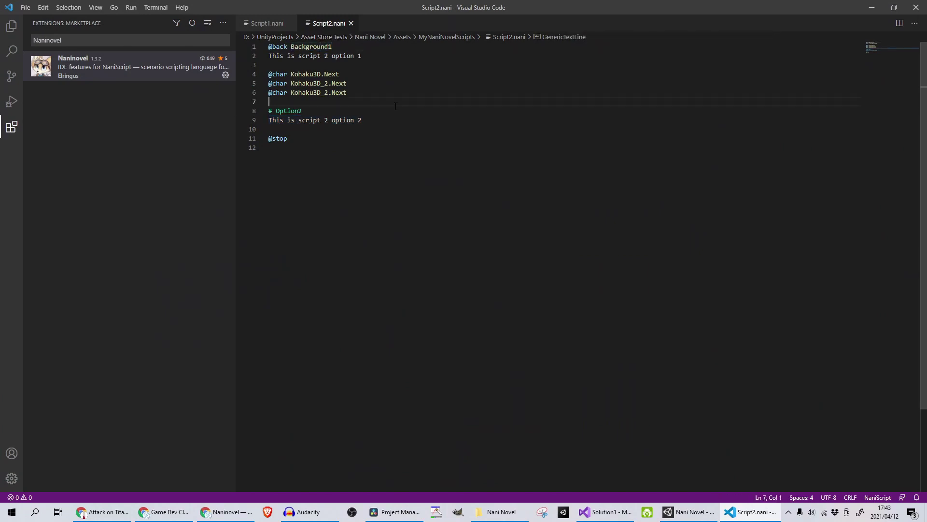
{"action": "left_click_drag", "start_coordinate": [271, 109], "coordinate": [391, 130]}
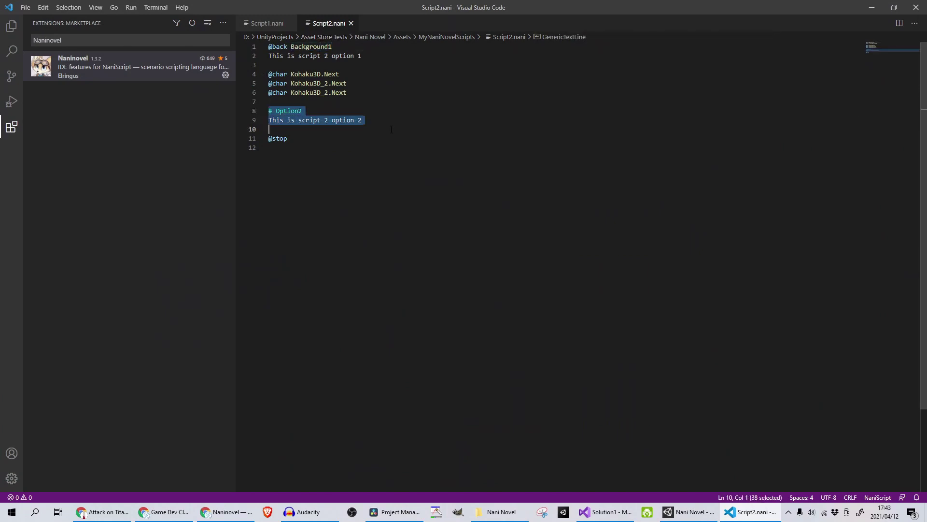
{"action": "triple_click", "coordinate": [316, 47]}
{"action": "key", "text": "ctrl+c"}
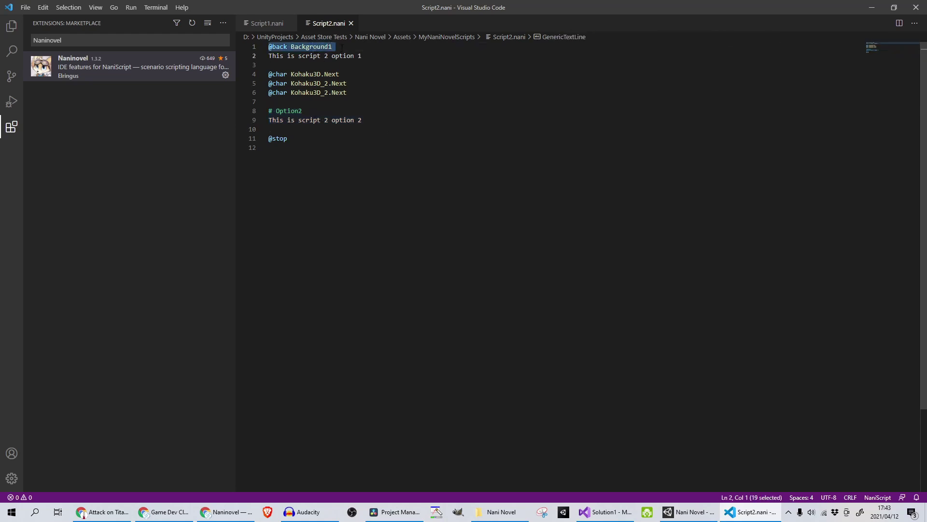
{"action": "left_click", "coordinate": [321, 112]}
{"action": "key", "text": "Return"}
{"action": "key", "text": "ctrl+v"}
{"action": "key", "text": "ctrl+s"}
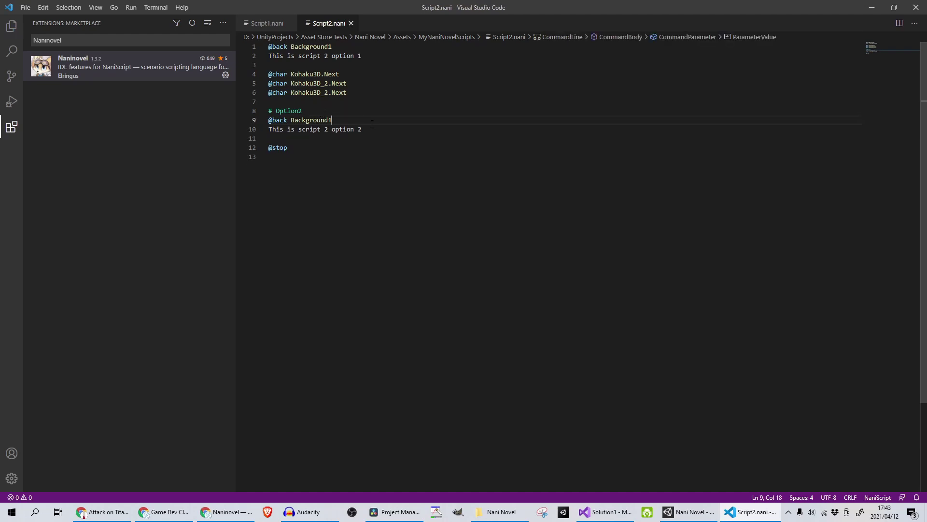
Replay a New Game, choose 'Load another script from label', see script 2 option 2 on red, then stop.
{"action": "left_click", "coordinate": [757, 509]}
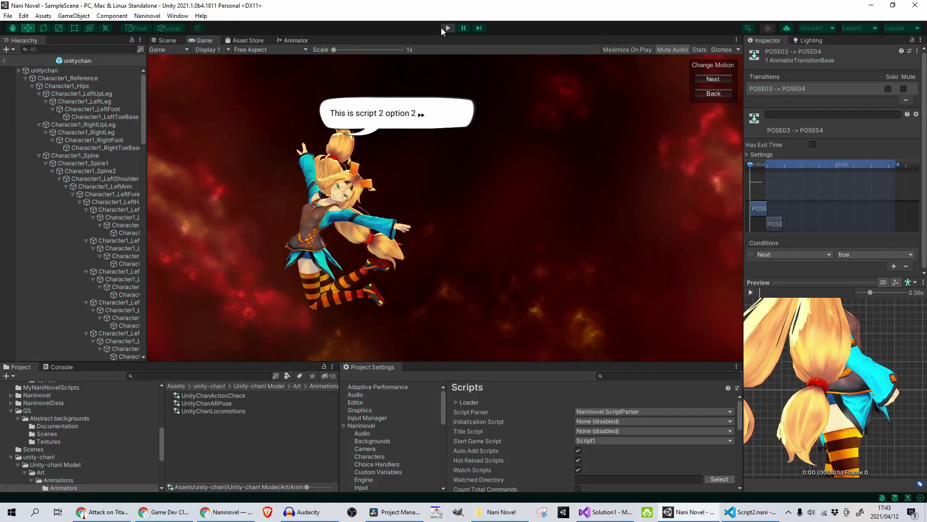
{"action": "left_click", "coordinate": [441, 28]}
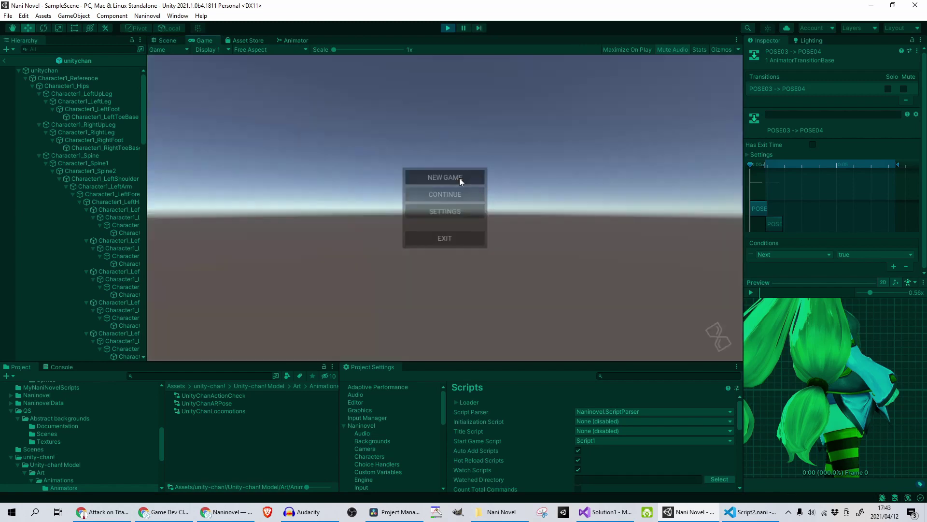
{"action": "left_click", "coordinate": [459, 178]}
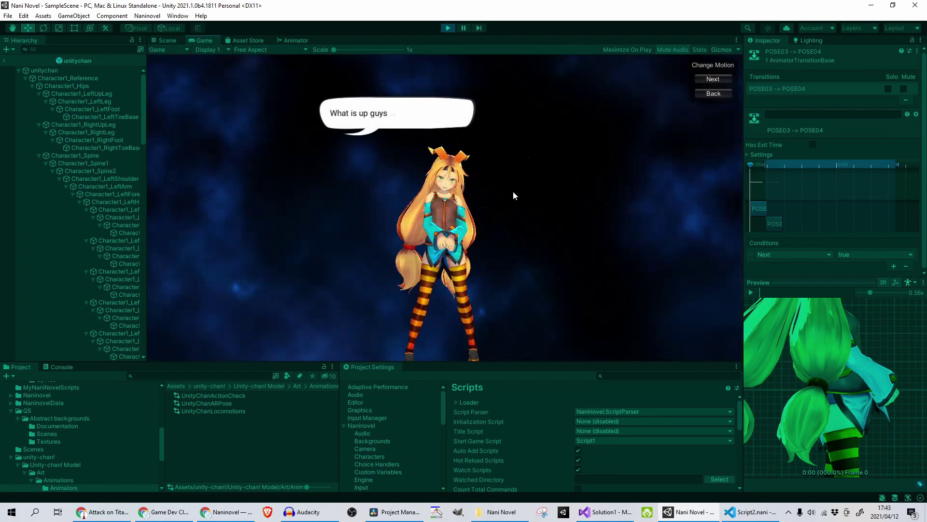
{"action": "left_click", "coordinate": [514, 192]}
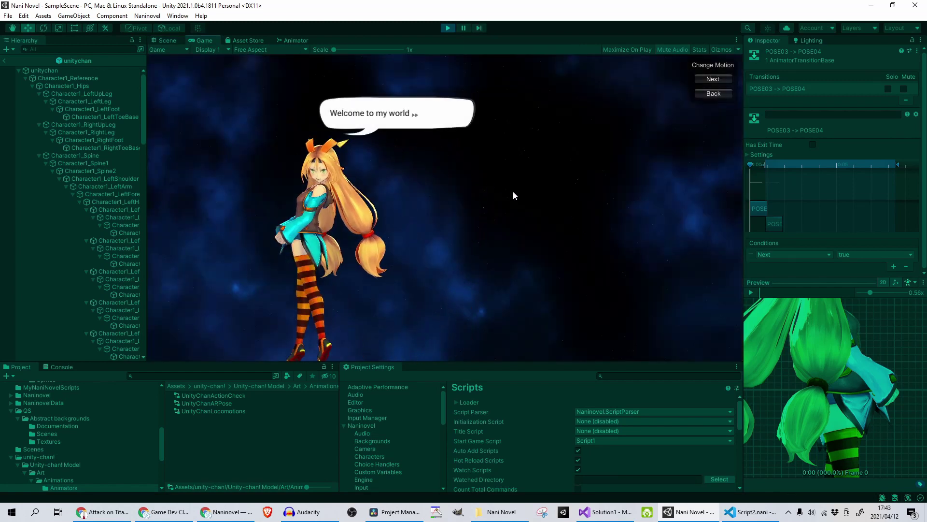
{"action": "left_click", "coordinate": [514, 192]}
{"action": "left_click", "coordinate": [513, 192]}
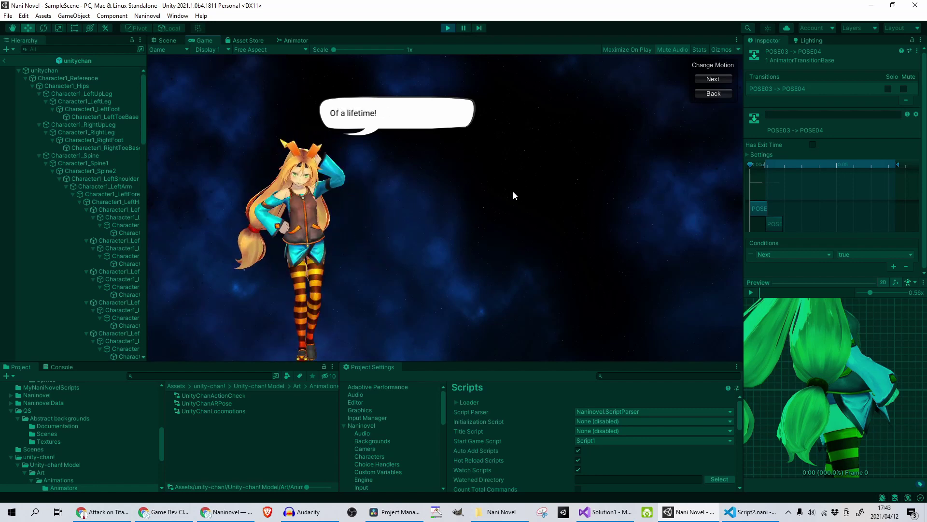
{"action": "left_click", "coordinate": [513, 192]}
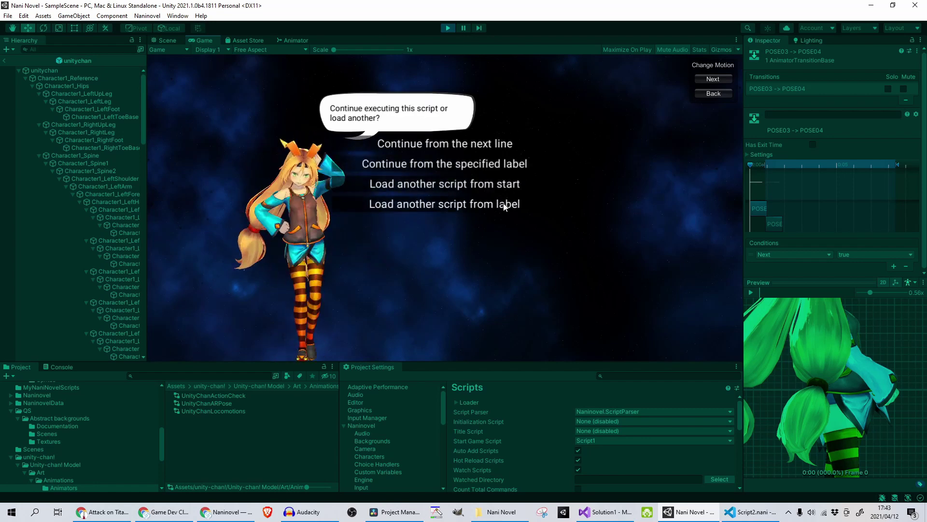
{"action": "left_click", "coordinate": [501, 205]}
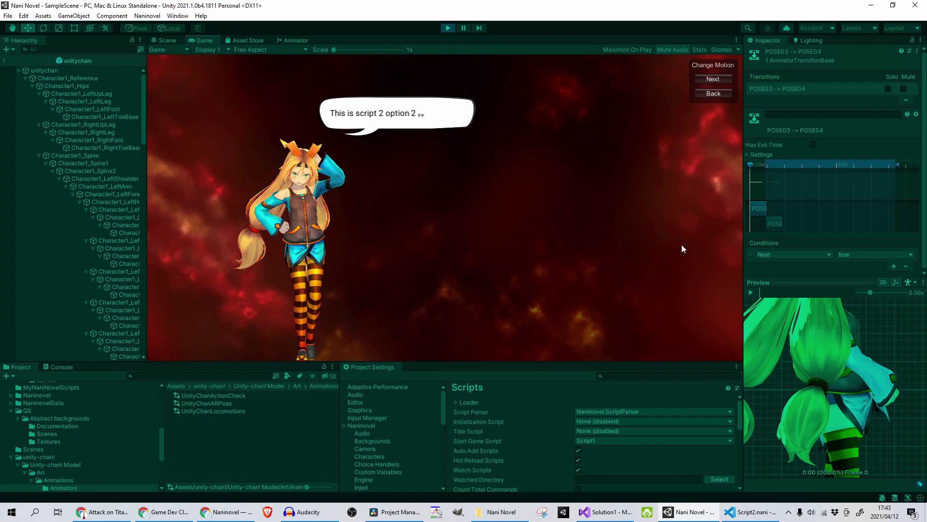
{"action": "left_click", "coordinate": [448, 28]}
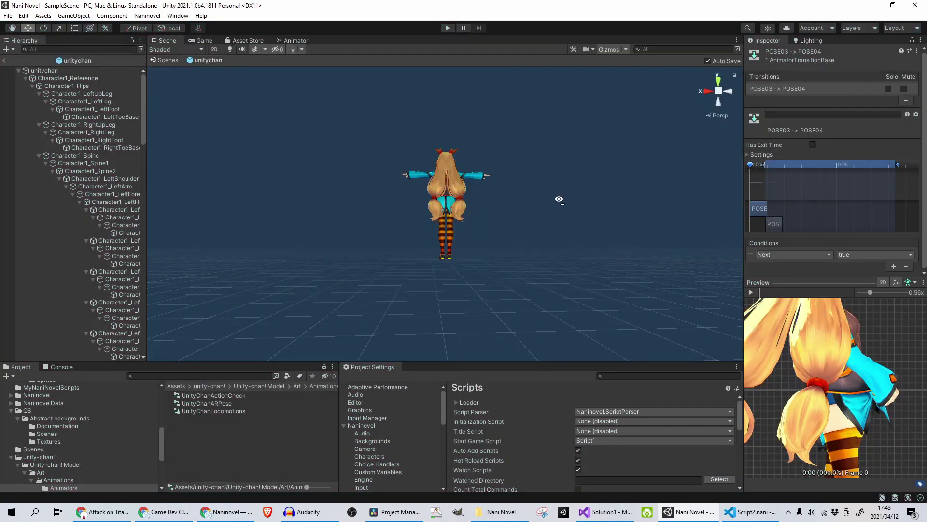
{"action": "right_click_drag", "start_coordinate": [554, 200], "coordinate": [498, 170]}
Deselect the animator transition and view the character from the left and from behind, zooming in.
{"action": "middle_click_drag", "start_coordinate": [497, 170], "coordinate": [440, 182]}
{"action": "left_click", "coordinate": [733, 94]}
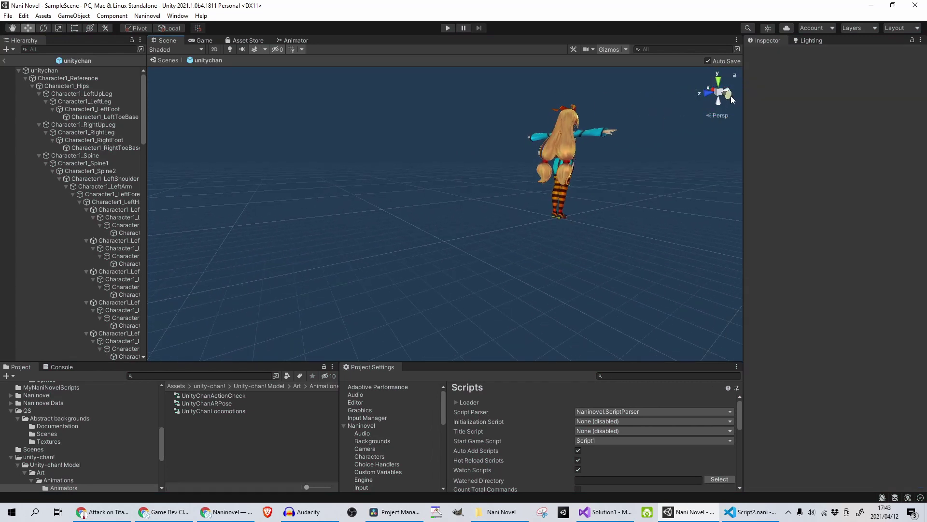
{"action": "left_click", "coordinate": [731, 96]}
{"action": "left_click", "coordinate": [730, 95]}
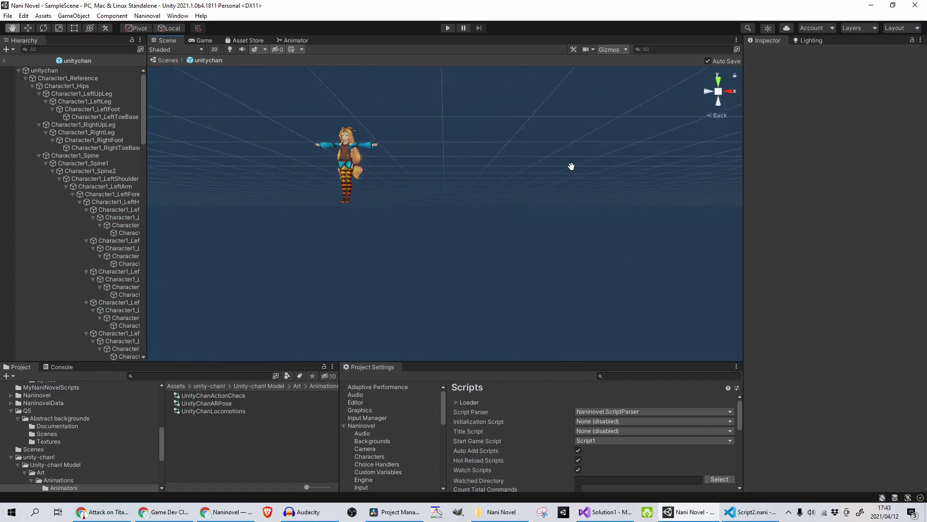
{"action": "scroll", "coordinate": [433, 185], "scroll_direction": "up", "scroll_amount": 5}
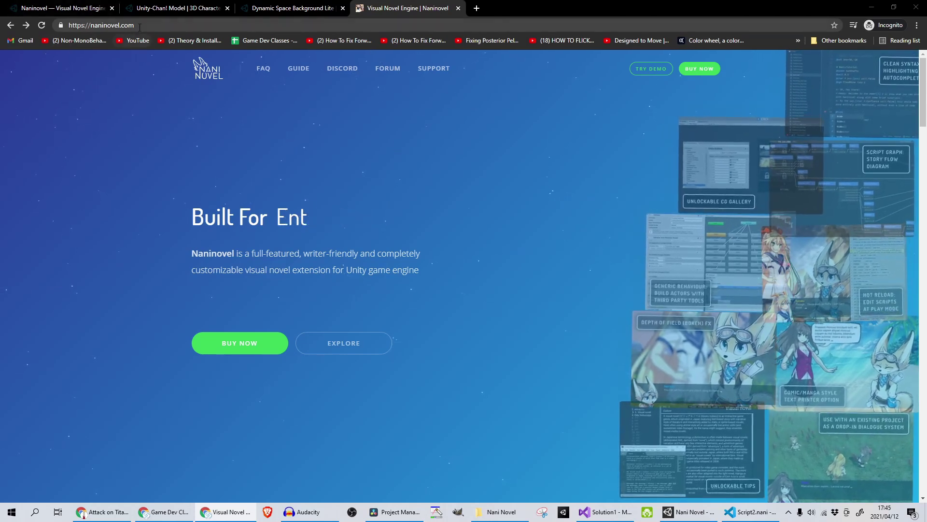
Open the Naninovel guide and read the Compatibility and Backgrounds pages.
{"action": "left_click", "coordinate": [299, 68]}
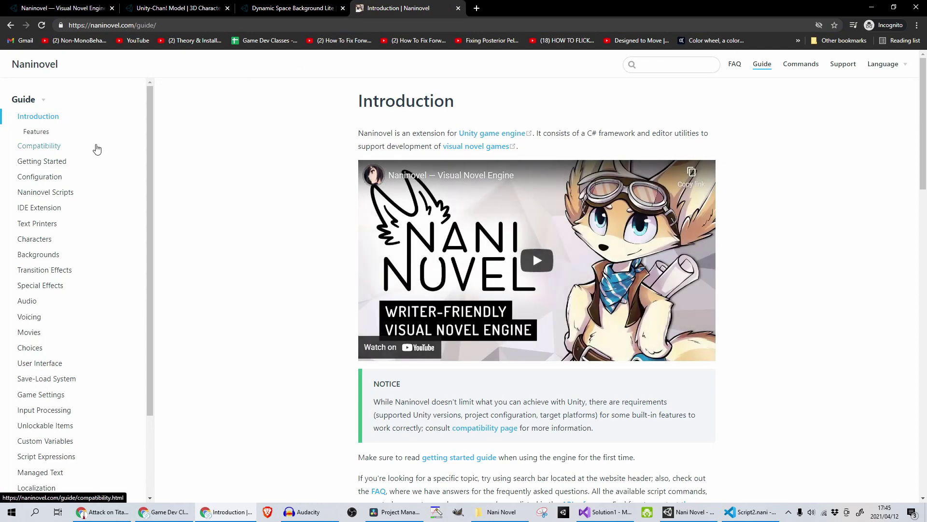
{"action": "left_click", "coordinate": [45, 147]}
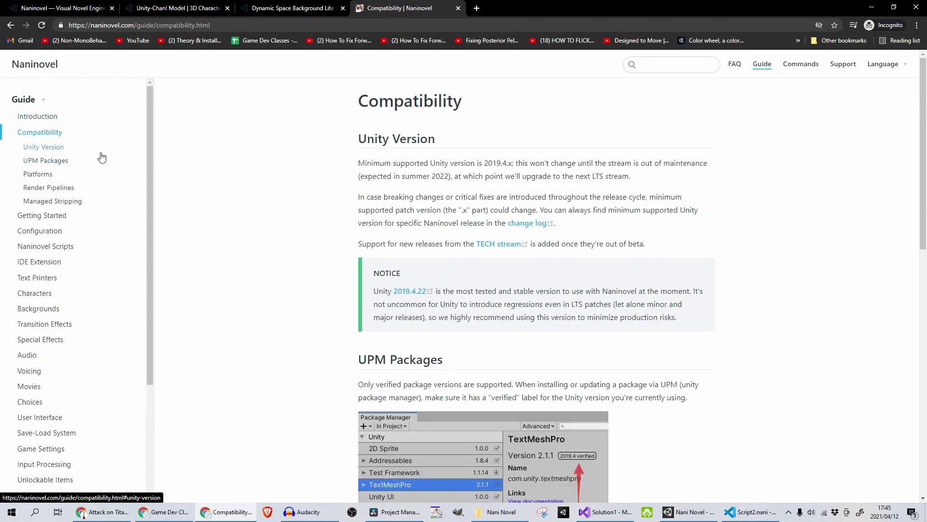
{"action": "scroll", "coordinate": [100, 155], "scroll_direction": "down", "scroll_amount": 1}
{"action": "scroll", "coordinate": [99, 241], "scroll_direction": "down", "scroll_amount": 1}
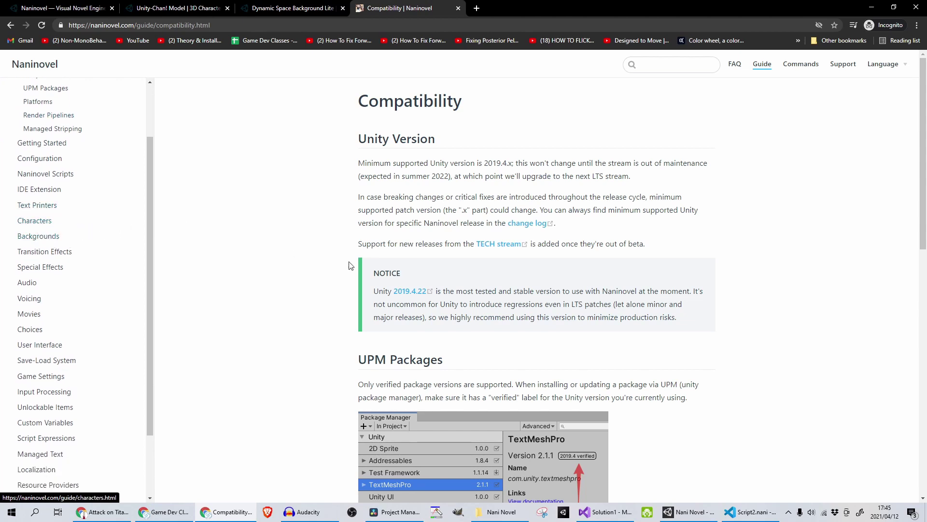
{"action": "scroll", "coordinate": [369, 266], "scroll_direction": "down", "scroll_amount": 3}
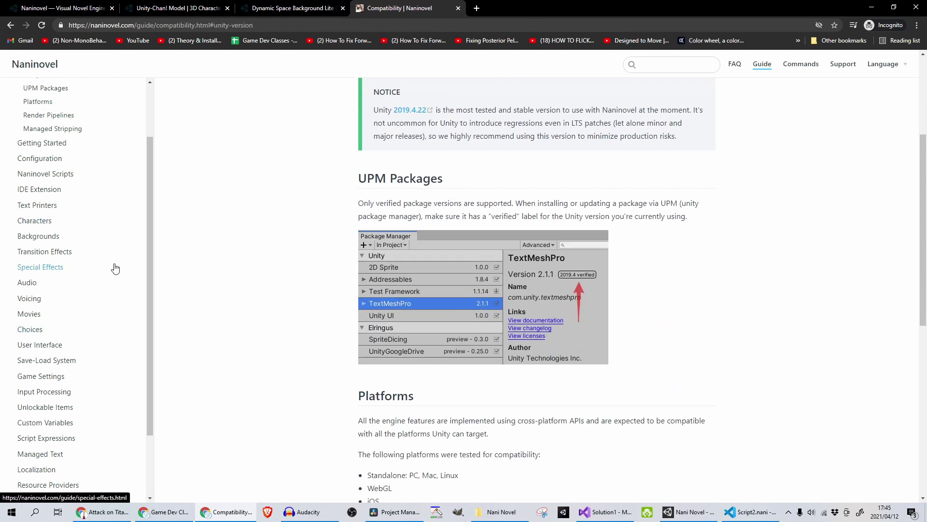
{"action": "scroll", "coordinate": [64, 212], "scroll_direction": "down", "scroll_amount": 3}
{"action": "left_click", "coordinate": [46, 165]}
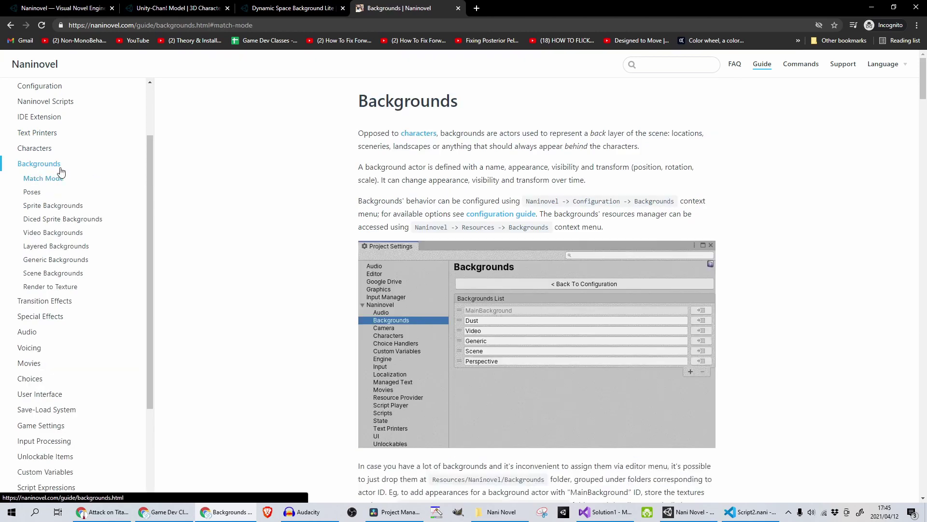
{"action": "scroll", "coordinate": [51, 288], "scroll_direction": "down", "scroll_amount": 2}
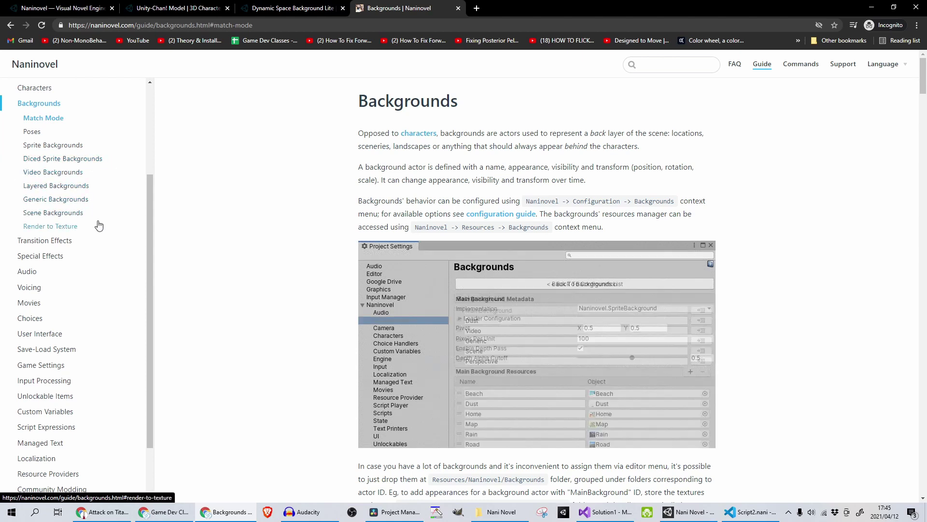
{"action": "scroll", "coordinate": [100, 217], "scroll_direction": "down", "scroll_amount": 2}
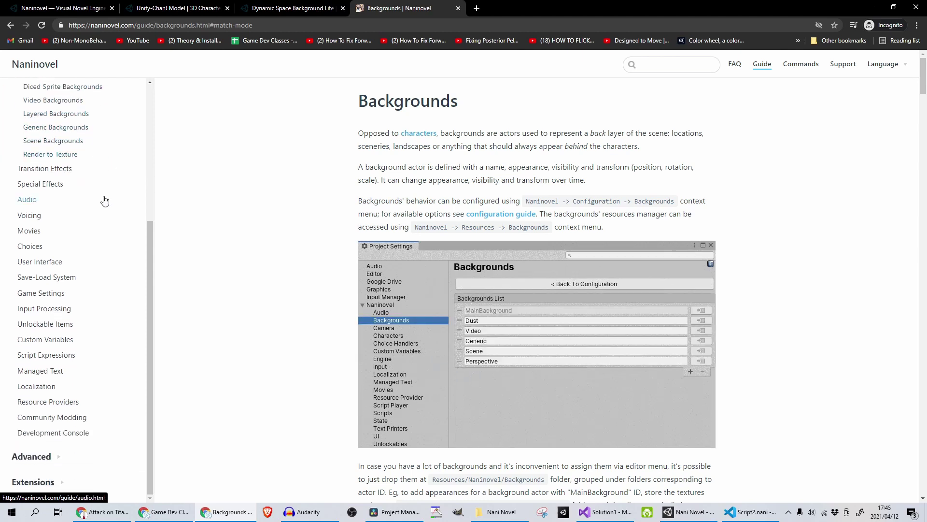
Skim the Transition Effects, User Interface, Save-Load System and Game Settings guide pages.
{"action": "left_click", "coordinate": [46, 169]}
{"action": "scroll", "coordinate": [88, 266], "scroll_direction": "down", "scroll_amount": 4}
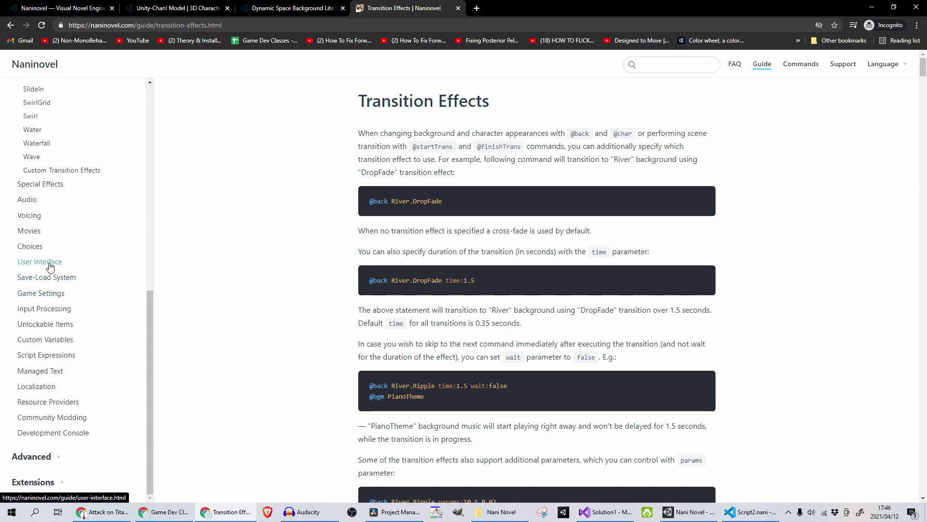
{"action": "left_click", "coordinate": [50, 267]}
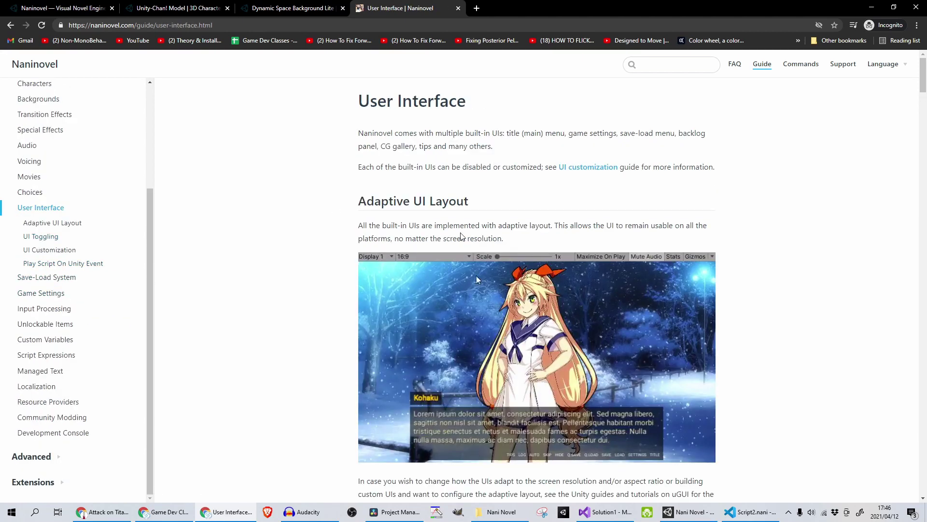
{"action": "scroll", "coordinate": [459, 234], "scroll_direction": "down", "scroll_amount": 10}
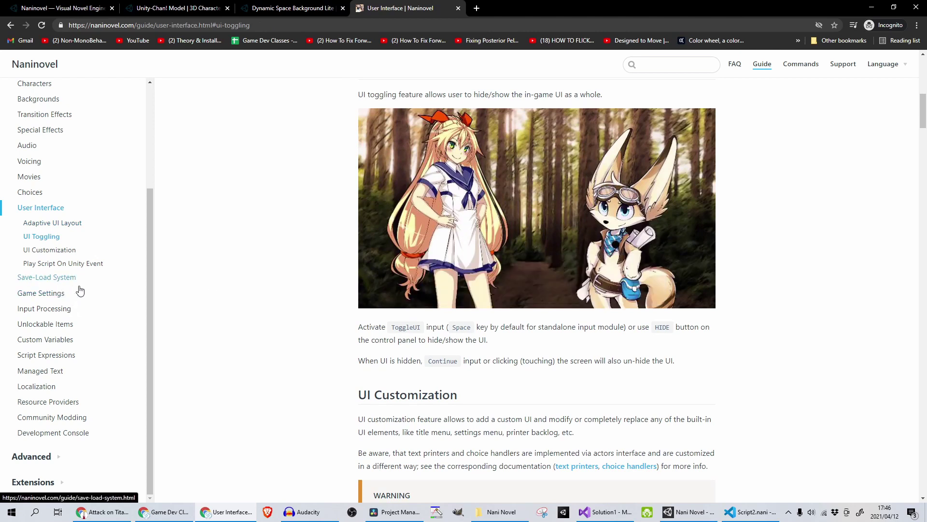
{"action": "left_click", "coordinate": [58, 282]}
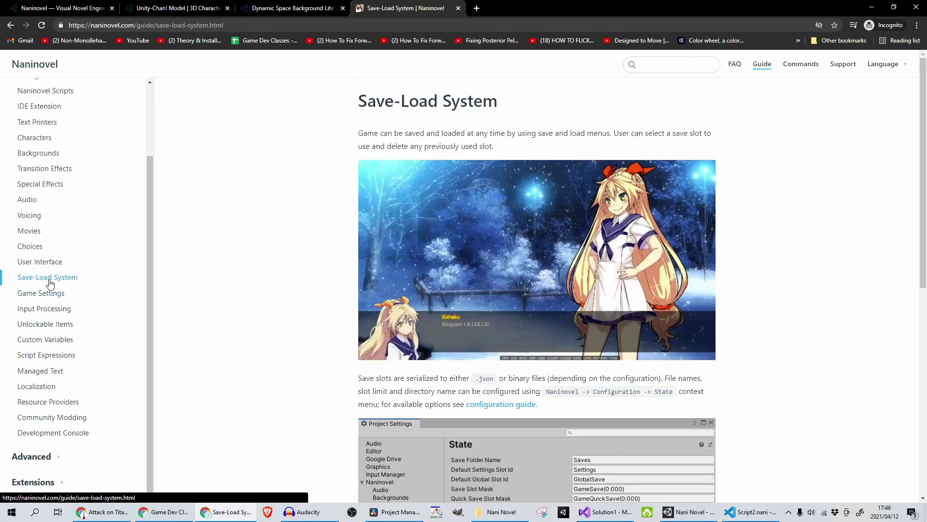
{"action": "left_click", "coordinate": [38, 296]}
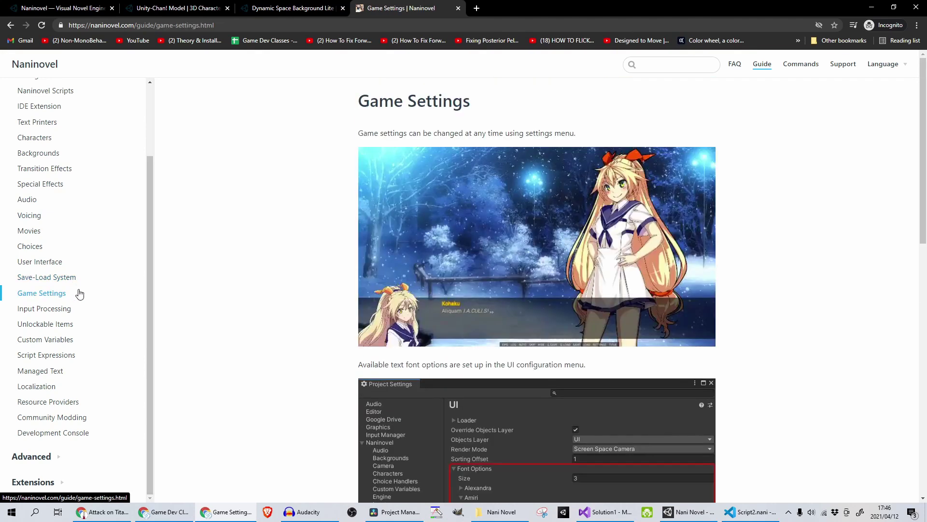
{"action": "scroll", "coordinate": [79, 294], "scroll_direction": "down", "scroll_amount": 5}
{"action": "scroll", "coordinate": [65, 324], "scroll_direction": "down", "scroll_amount": 3}
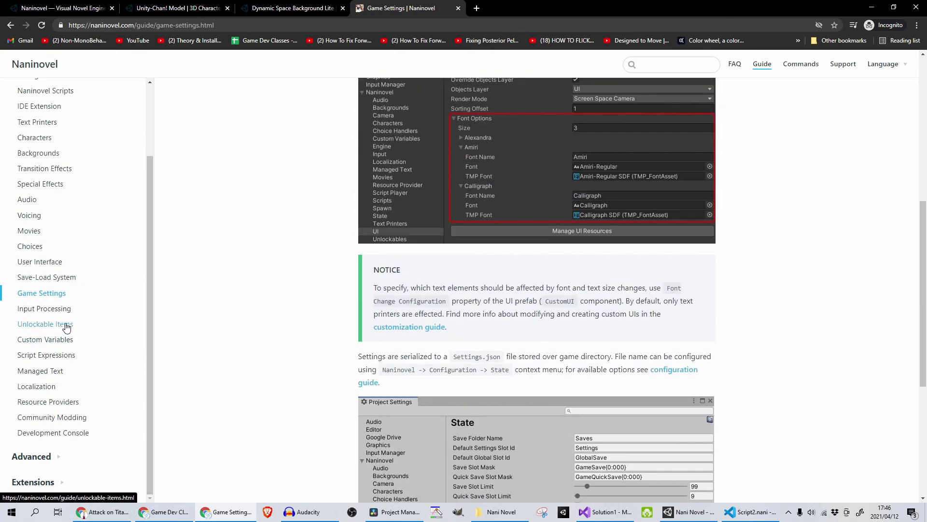
Skim the Input Processing, Script Expressions, Managed Text and Community Modding guide pages.
{"action": "left_click", "coordinate": [49, 308]}
{"action": "scroll", "coordinate": [82, 355], "scroll_direction": "down", "scroll_amount": 1}
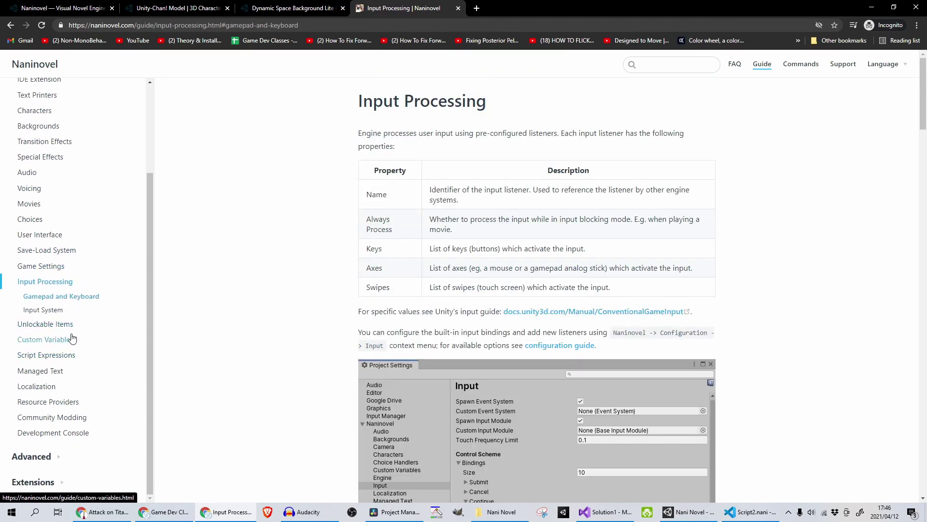
{"action": "left_click", "coordinate": [46, 355]}
{"action": "scroll", "coordinate": [111, 350], "scroll_direction": "down", "scroll_amount": 2}
{"action": "left_click", "coordinate": [121, 372]}
{"action": "scroll", "coordinate": [121, 372], "scroll_direction": "down", "scroll_amount": 1}
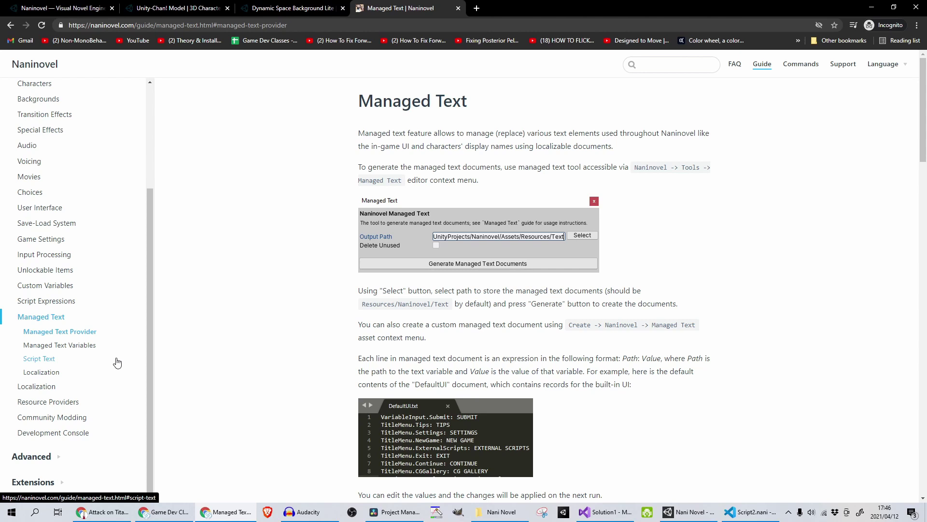
{"action": "left_click", "coordinate": [72, 418]}
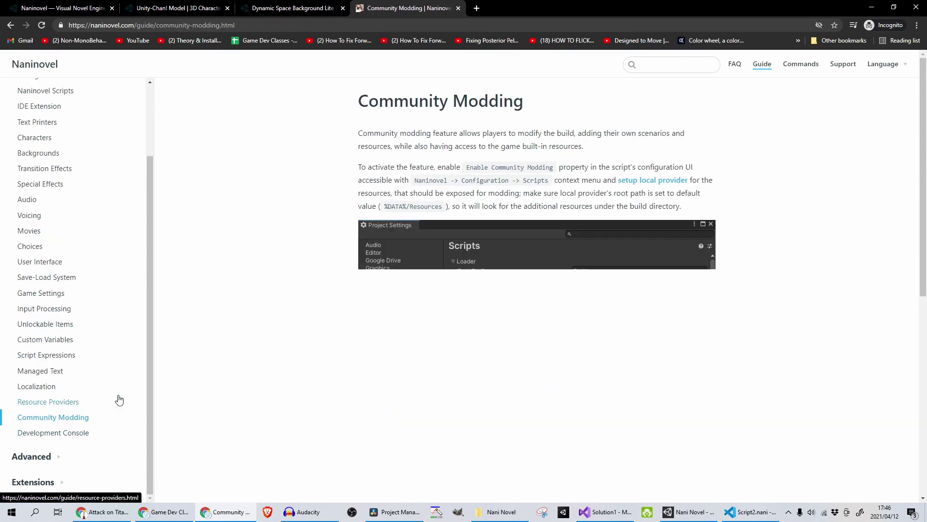
{"action": "scroll", "coordinate": [382, 309], "scroll_direction": "down", "scroll_amount": 7}
{"action": "scroll", "coordinate": [380, 306], "scroll_direction": "down", "scroll_amount": 1}
Return to the Backgrounds guide page.
{"action": "scroll", "coordinate": [369, 304], "scroll_direction": "up", "scroll_amount": 8}
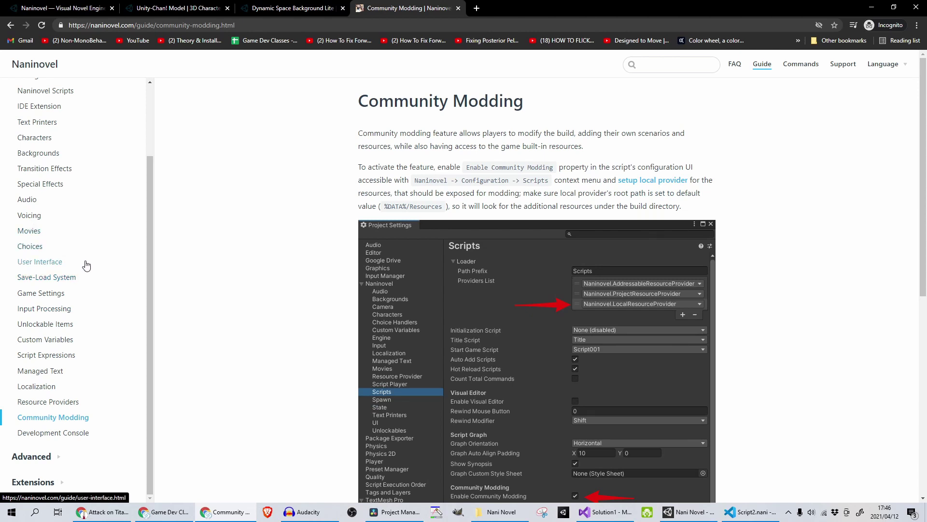
{"action": "scroll", "coordinate": [85, 257], "scroll_direction": "up", "scroll_amount": 3}
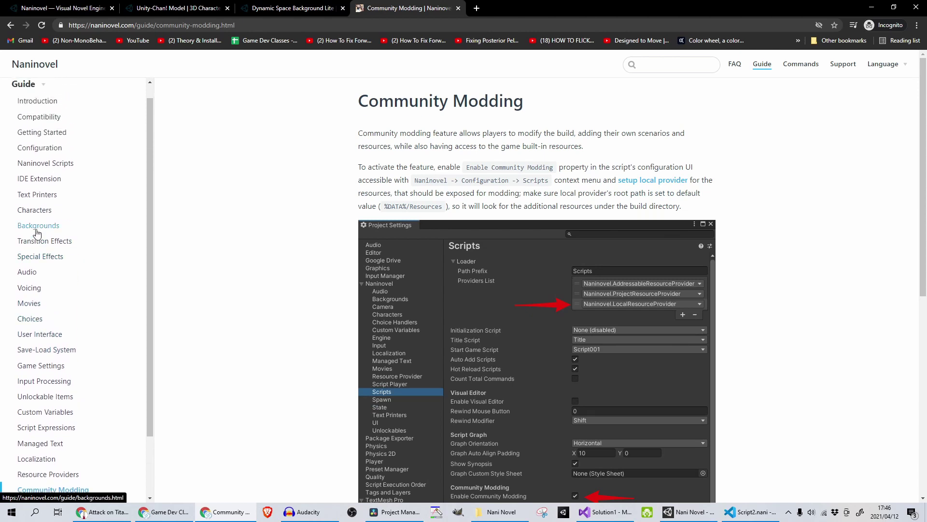
{"action": "left_click", "coordinate": [39, 226]}
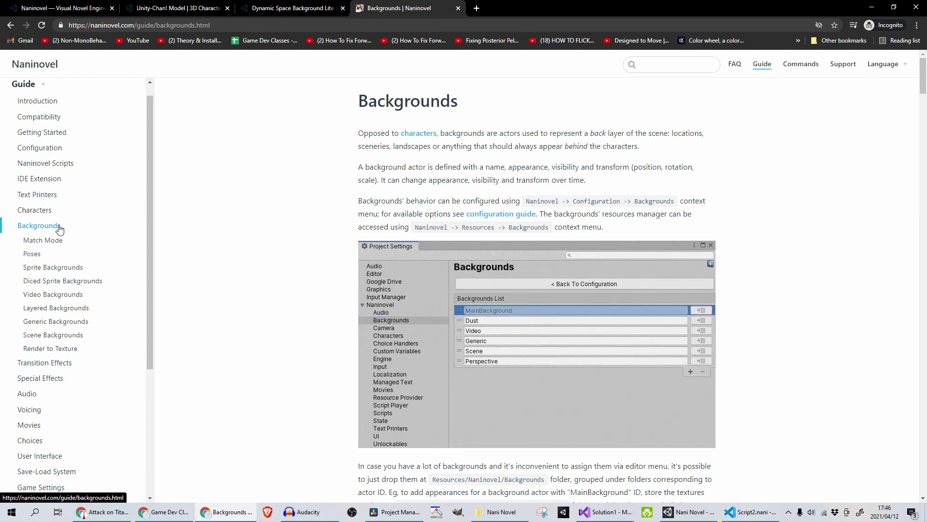
Read down the Text Printers guide page through its printer types.
{"action": "left_click", "coordinate": [57, 195]}
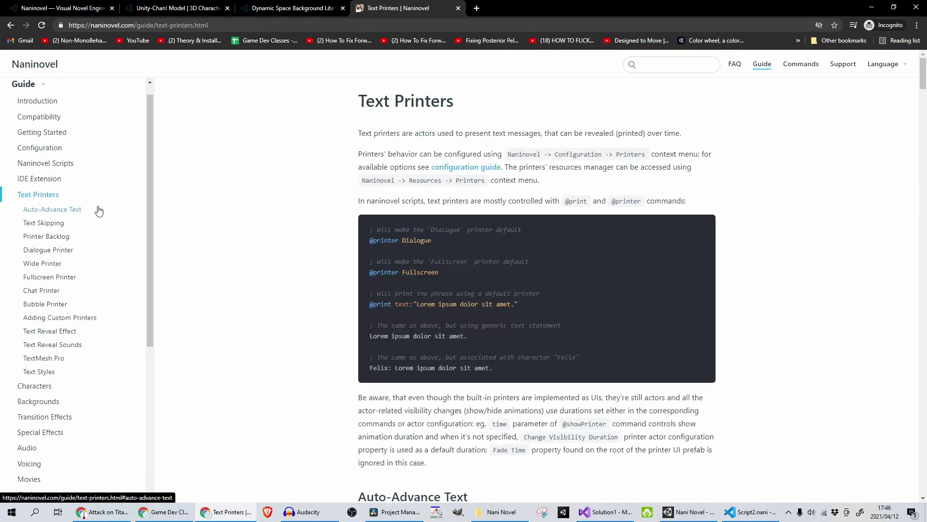
{"action": "scroll", "coordinate": [454, 242], "scroll_direction": "down", "scroll_amount": 5}
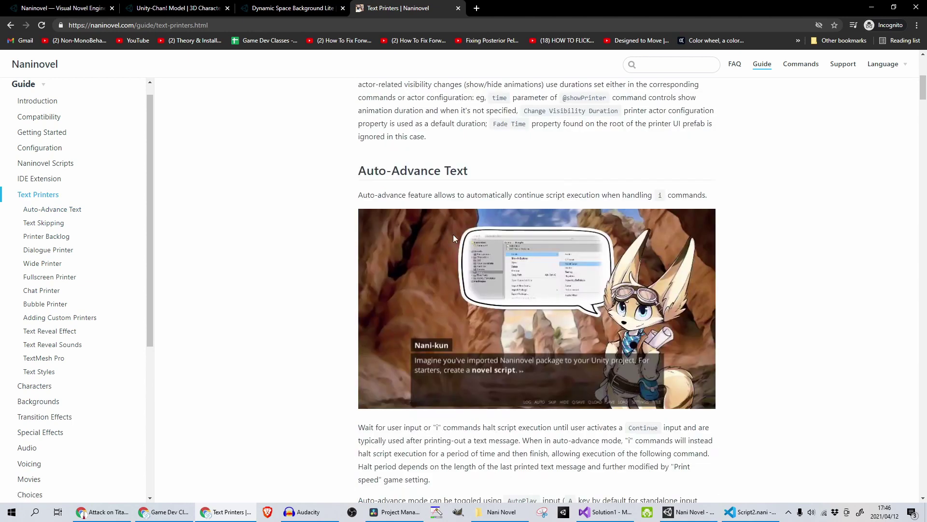
{"action": "scroll", "coordinate": [453, 234], "scroll_direction": "down", "scroll_amount": 1}
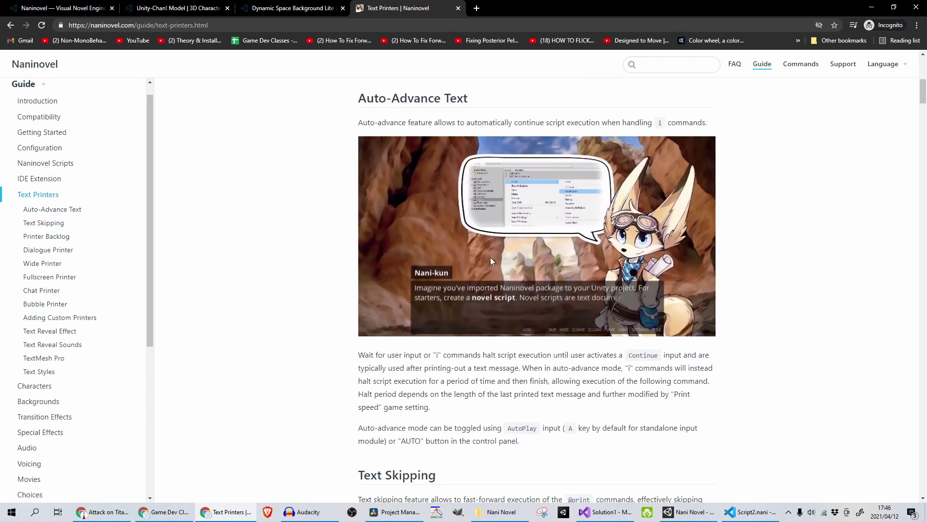
{"action": "scroll", "coordinate": [505, 301], "scroll_direction": "down", "scroll_amount": 6}
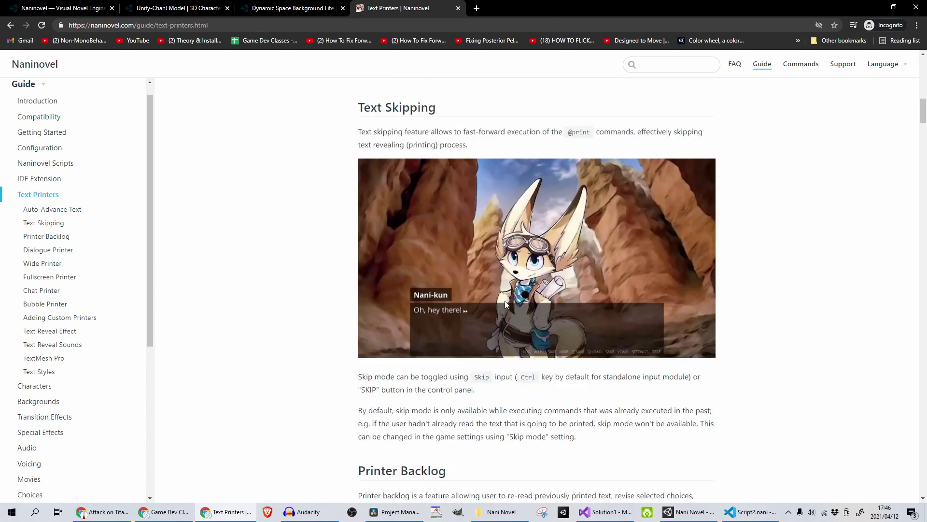
{"action": "scroll", "coordinate": [526, 300], "scroll_direction": "down", "scroll_amount": 5}
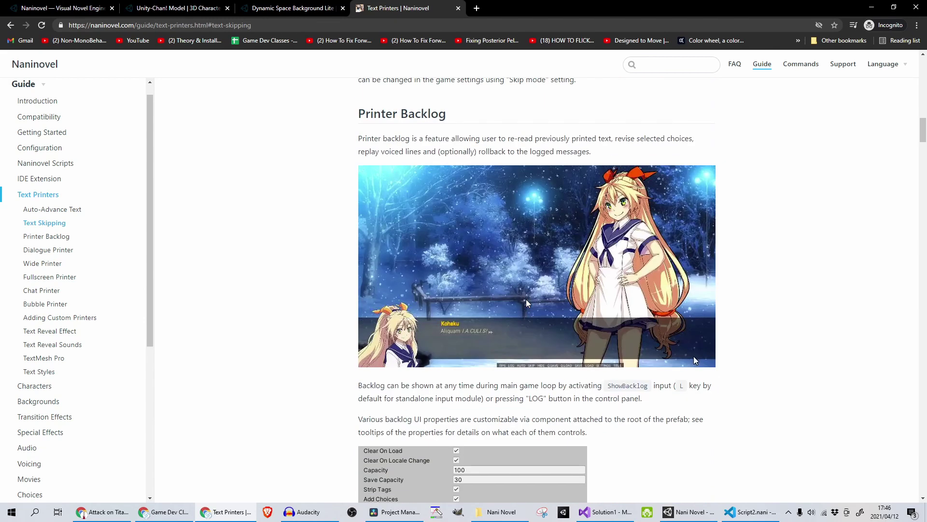
{"action": "scroll", "coordinate": [460, 261], "scroll_direction": "down", "scroll_amount": 5}
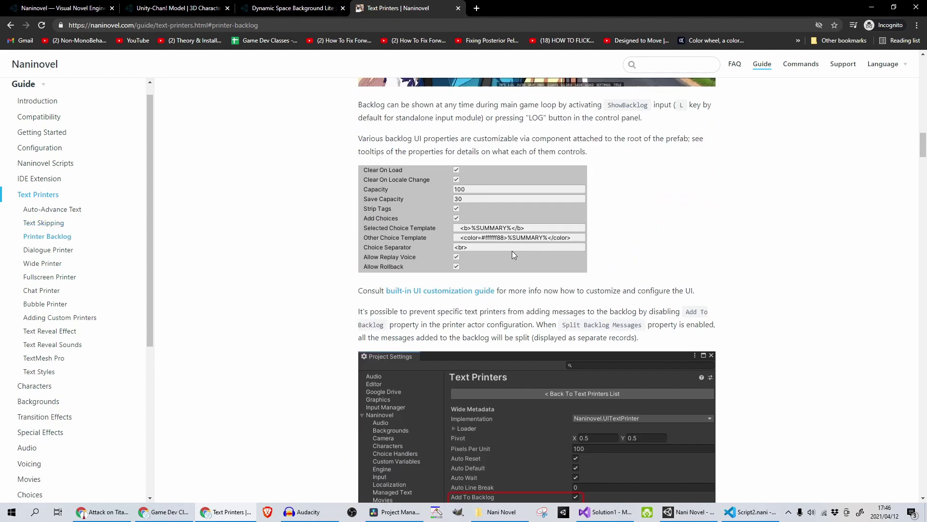
{"action": "scroll", "coordinate": [433, 273], "scroll_direction": "down", "scroll_amount": 8}
{"action": "scroll", "coordinate": [430, 276], "scroll_direction": "down", "scroll_amount": 4}
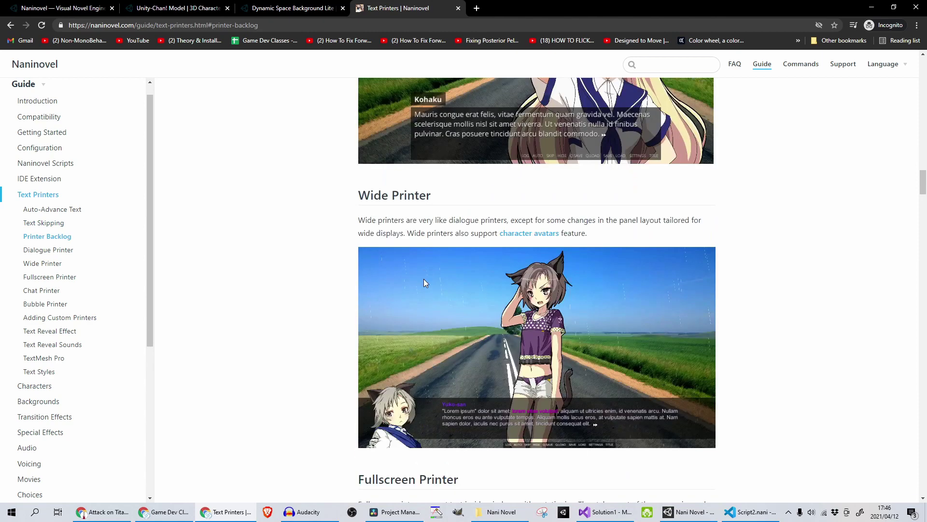
{"action": "scroll", "coordinate": [424, 283], "scroll_direction": "down", "scroll_amount": 7}
Review the remaining printer sections, then jump to the Dialogue Printer section.
{"action": "scroll", "coordinate": [425, 283], "scroll_direction": "up", "scroll_amount": 2}
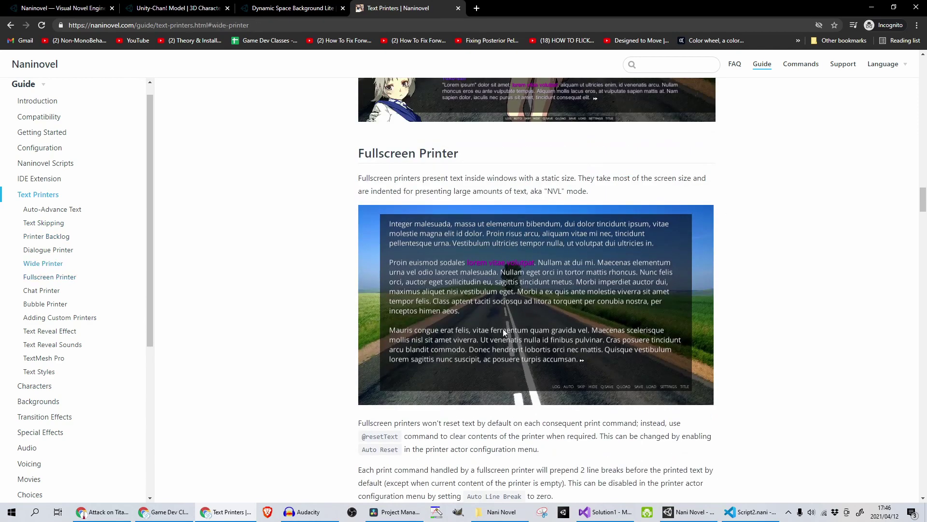
{"action": "scroll", "coordinate": [532, 243], "scroll_direction": "down", "scroll_amount": 15}
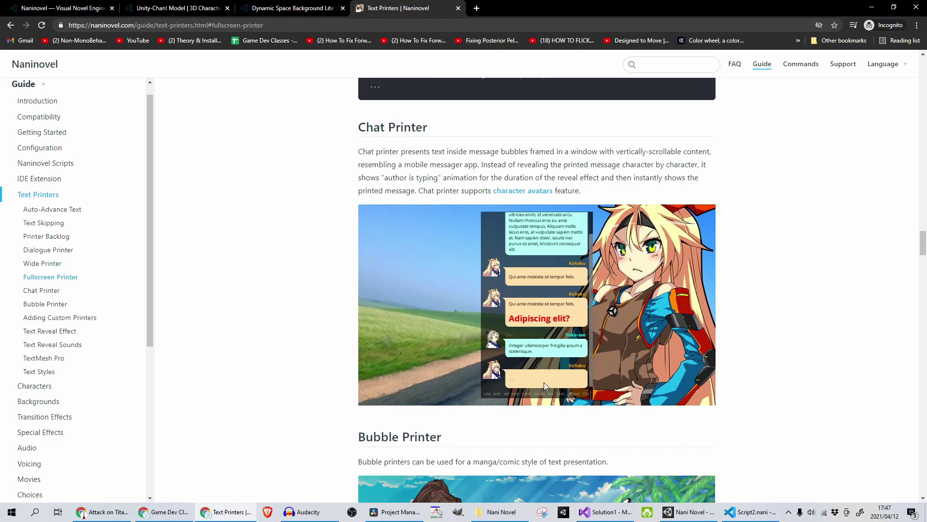
{"action": "scroll", "coordinate": [538, 283], "scroll_direction": "down", "scroll_amount": 7}
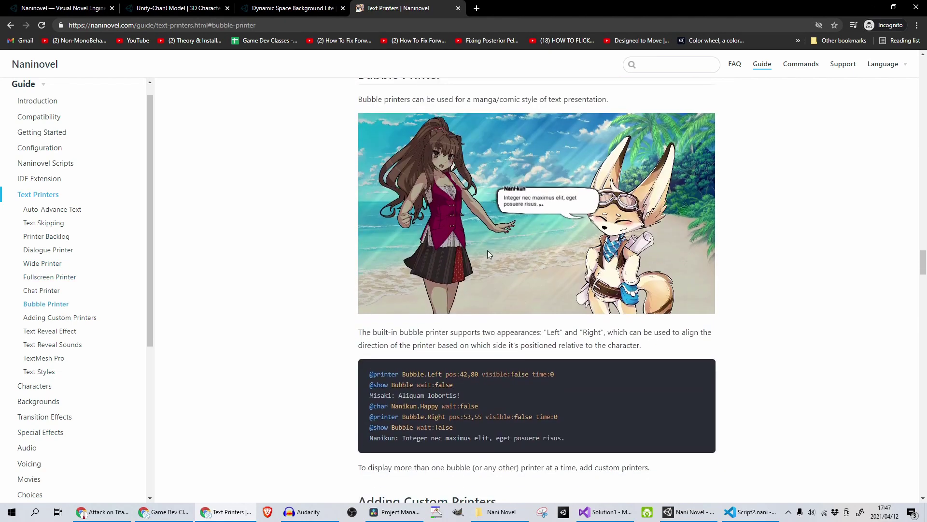
{"action": "scroll", "coordinate": [485, 249], "scroll_direction": "up", "scroll_amount": 2}
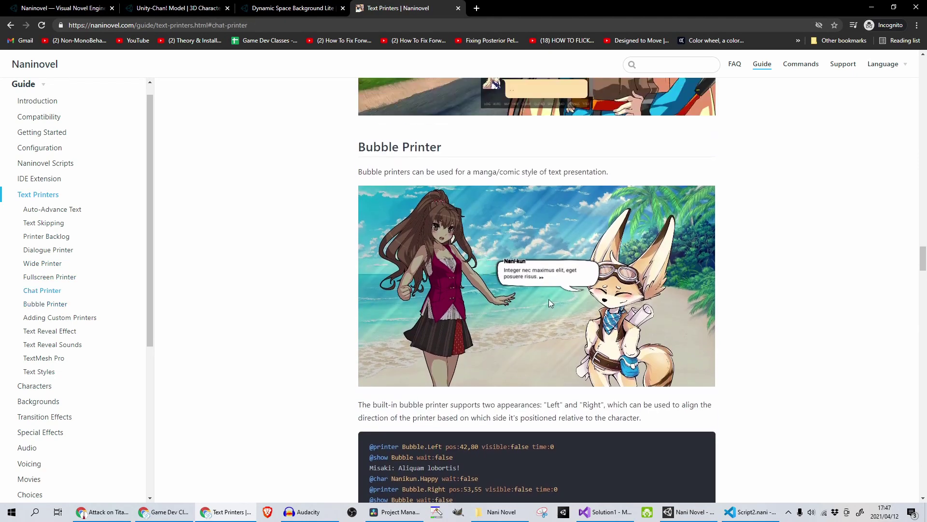
{"action": "scroll", "coordinate": [552, 303], "scroll_direction": "down", "scroll_amount": 11}
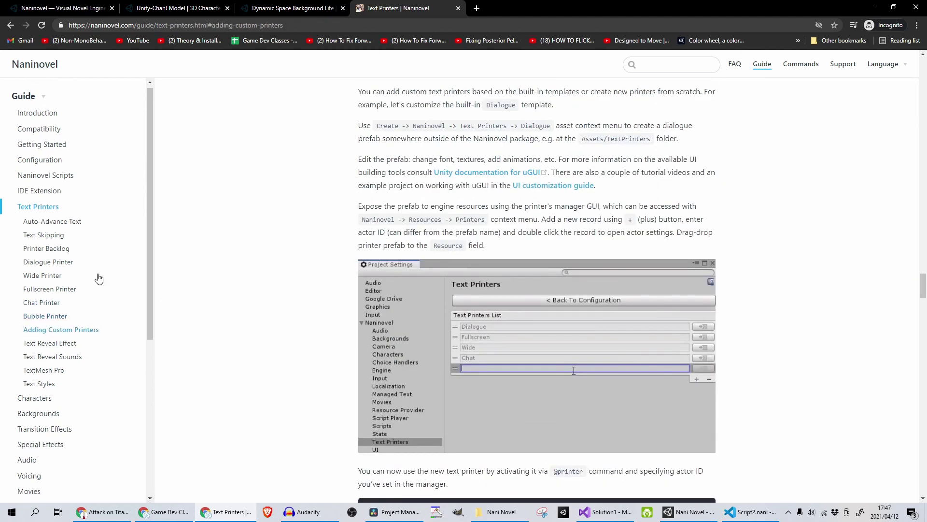
{"action": "left_click", "coordinate": [43, 263]}
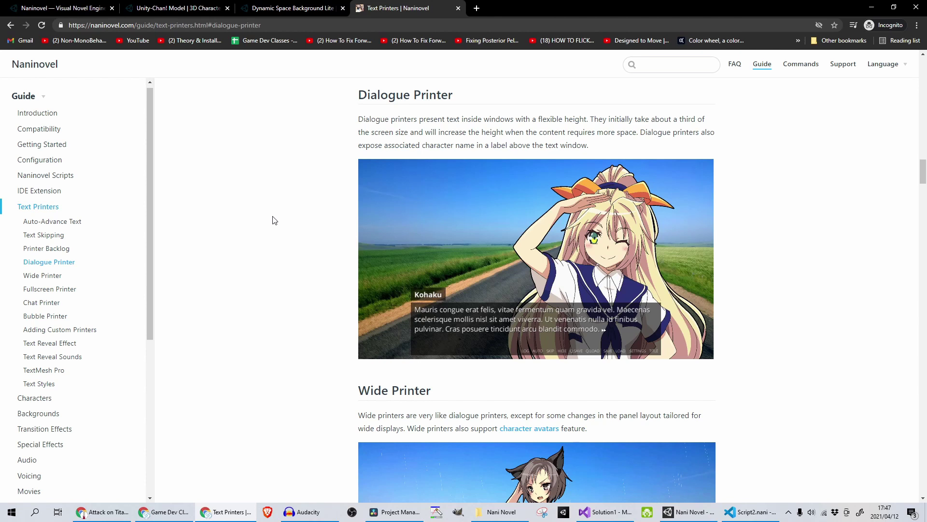
{"action": "scroll", "coordinate": [51, 295], "scroll_direction": "up", "scroll_amount": 1}
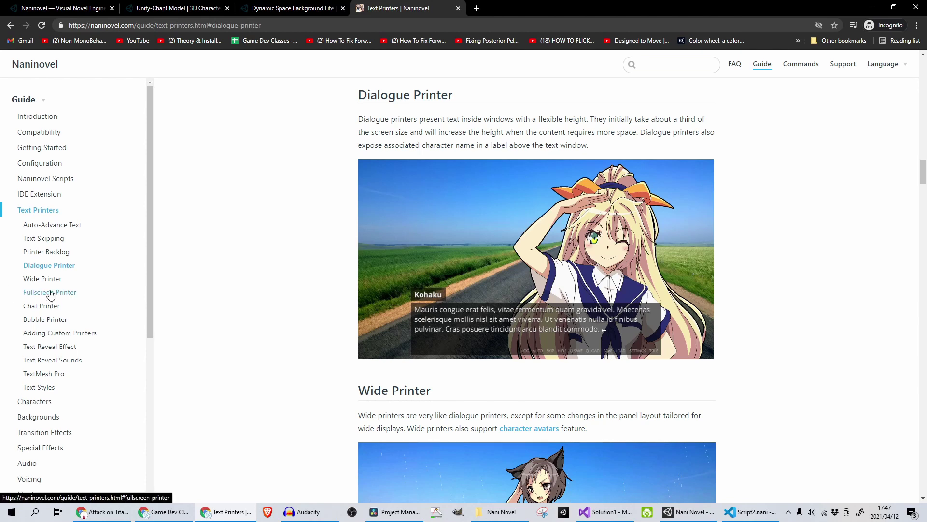
{"action": "mouse_move", "coordinate": [150, 186]}
{"action": "left_mouse_down"}
{"action": "mouse_move", "coordinate": [159, 241]}
{"action": "mouse_move", "coordinate": [152, 193]}
{"action": "left_mouse_up"}
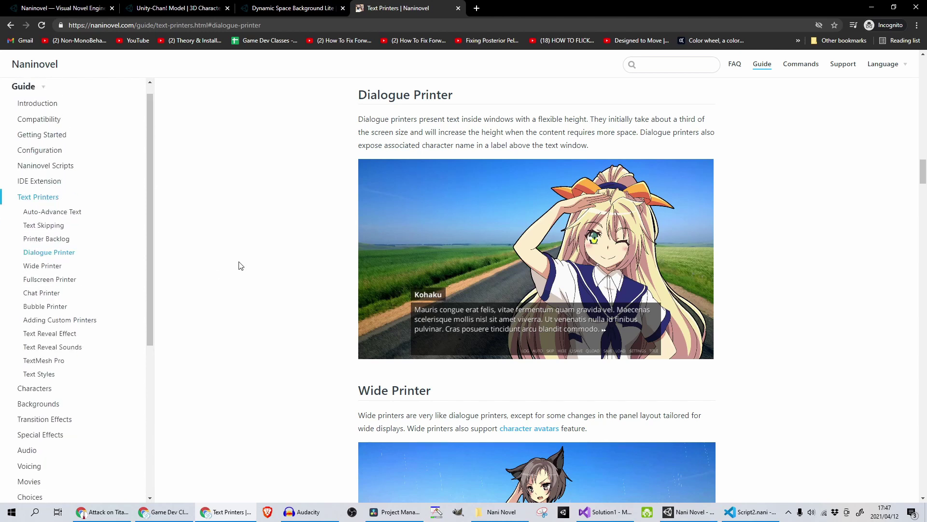
{"action": "scroll", "coordinate": [148, 253], "scroll_direction": "down", "scroll_amount": 5}
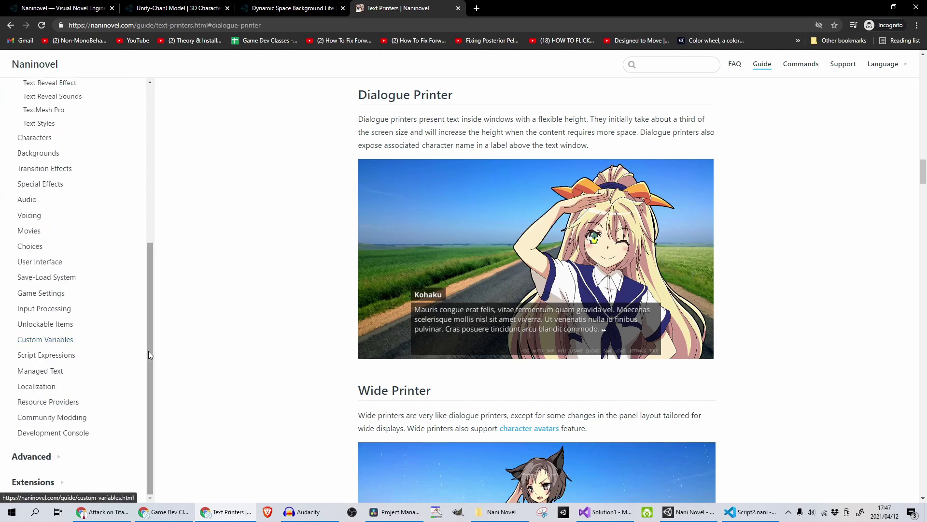
{"action": "scroll", "coordinate": [145, 314], "scroll_direction": "up", "scroll_amount": 3}
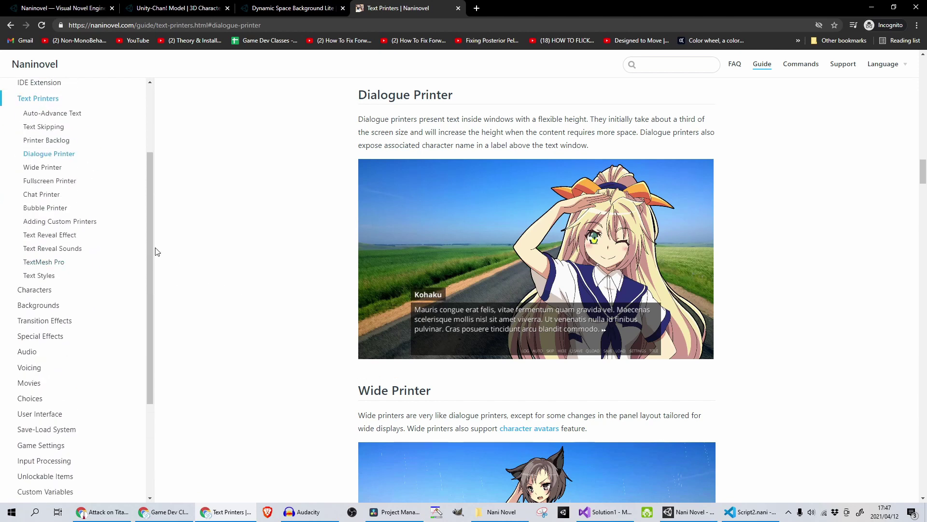